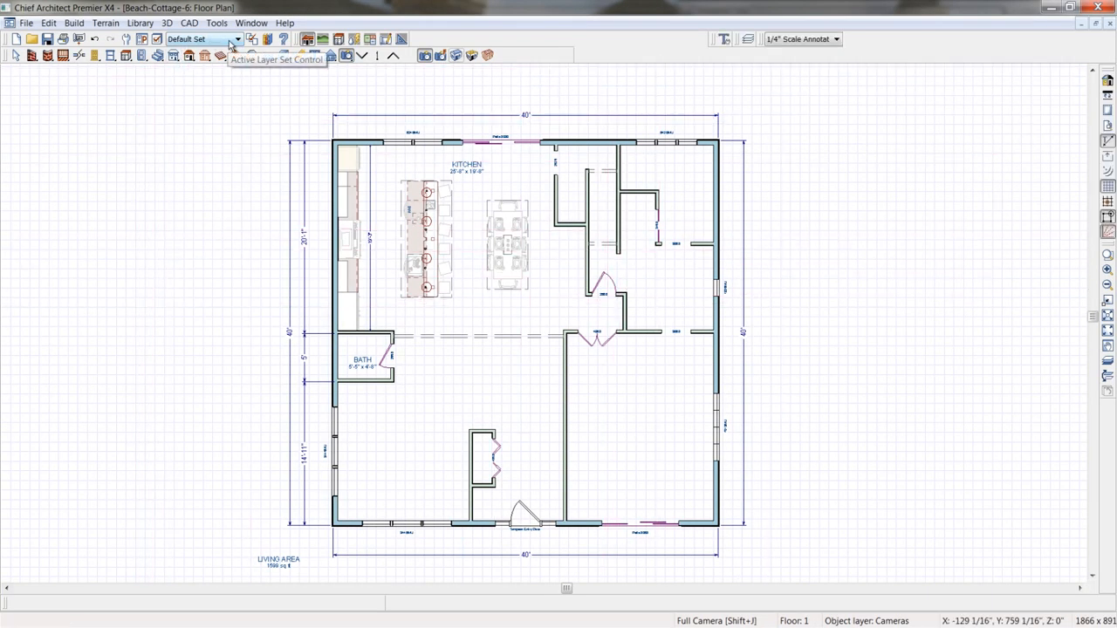
Examine the layers of the Default Set and the list of available layer sets in the layer display options
click(252, 38)
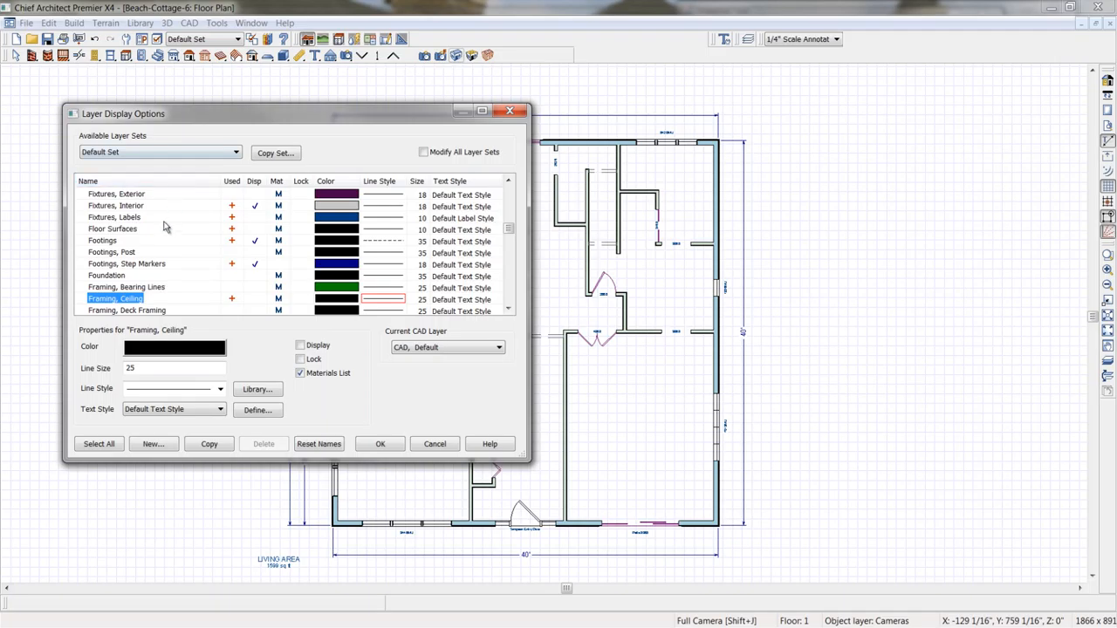
mouse_move(508, 228)
mouse_down()
mouse_move(510, 205)
mouse_move(510, 225)
mouse_up()
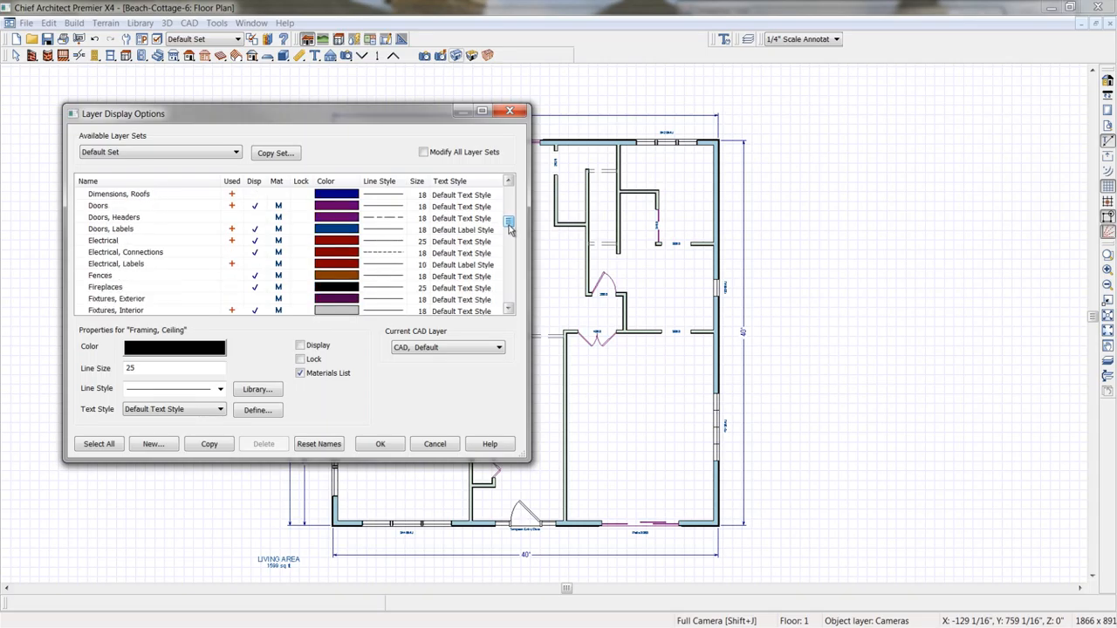
click(237, 152)
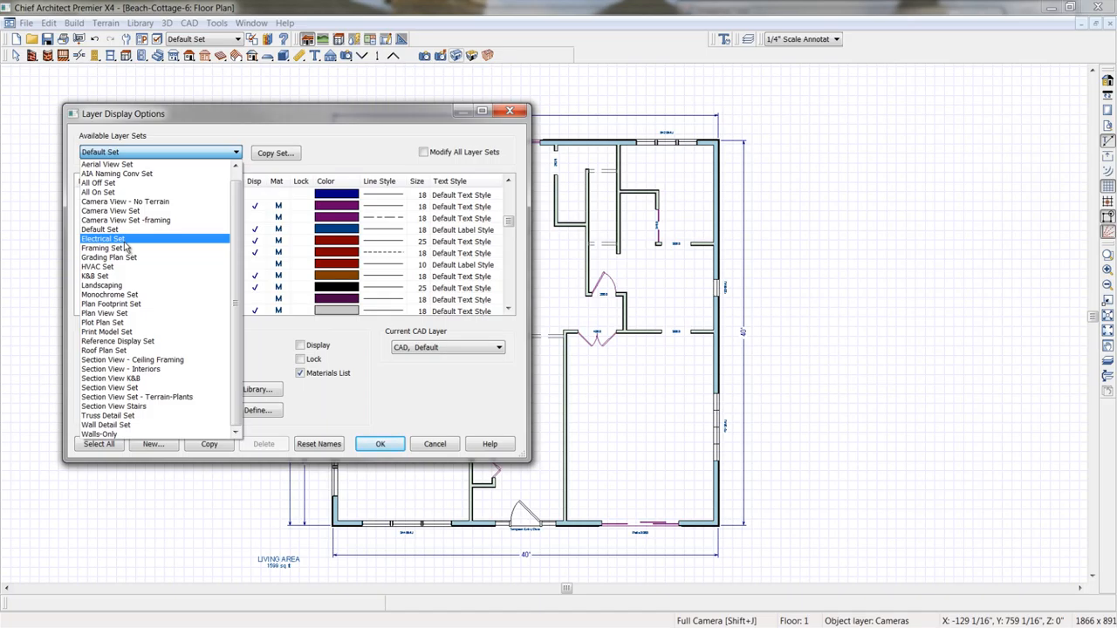
click(517, 114)
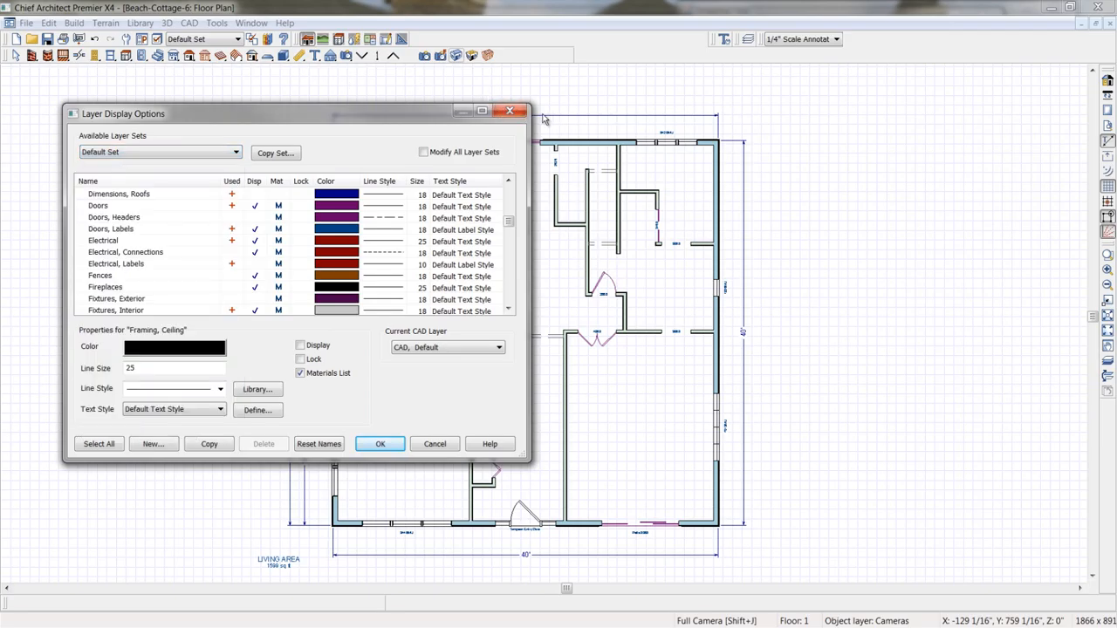
click(513, 111)
Make Plot Plan Set the active layer set and return to selecting objects
click(238, 39)
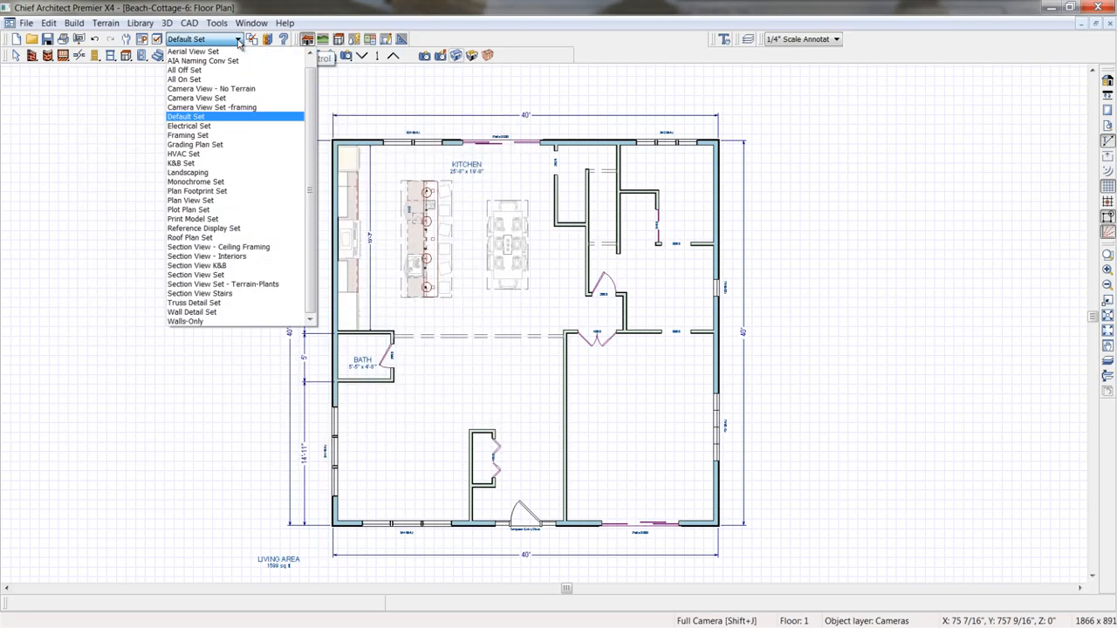
click(204, 212)
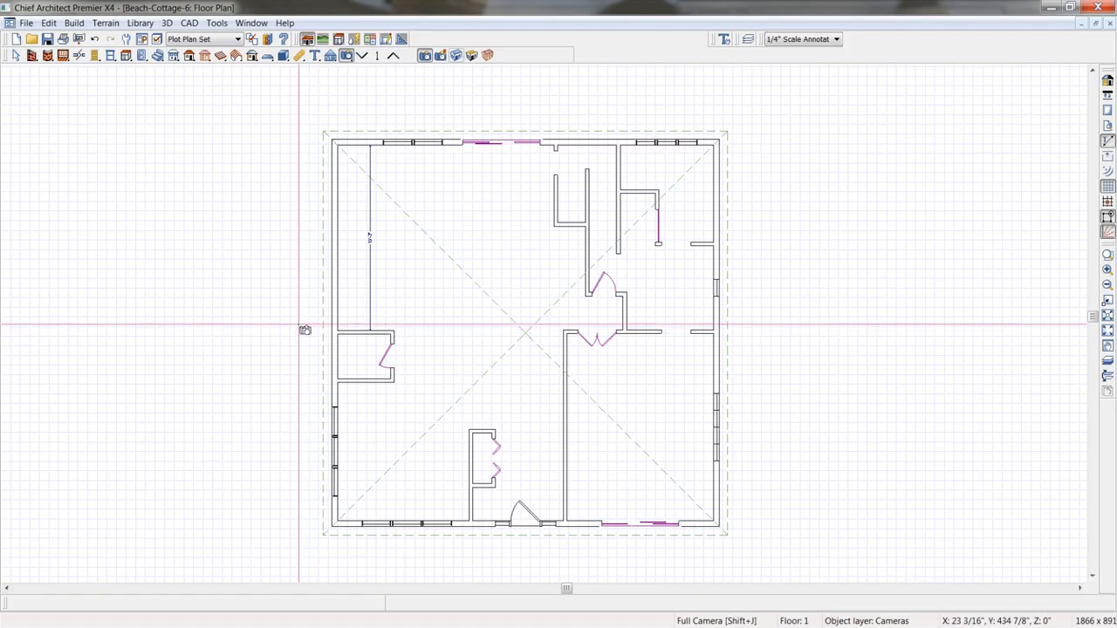
key(space)
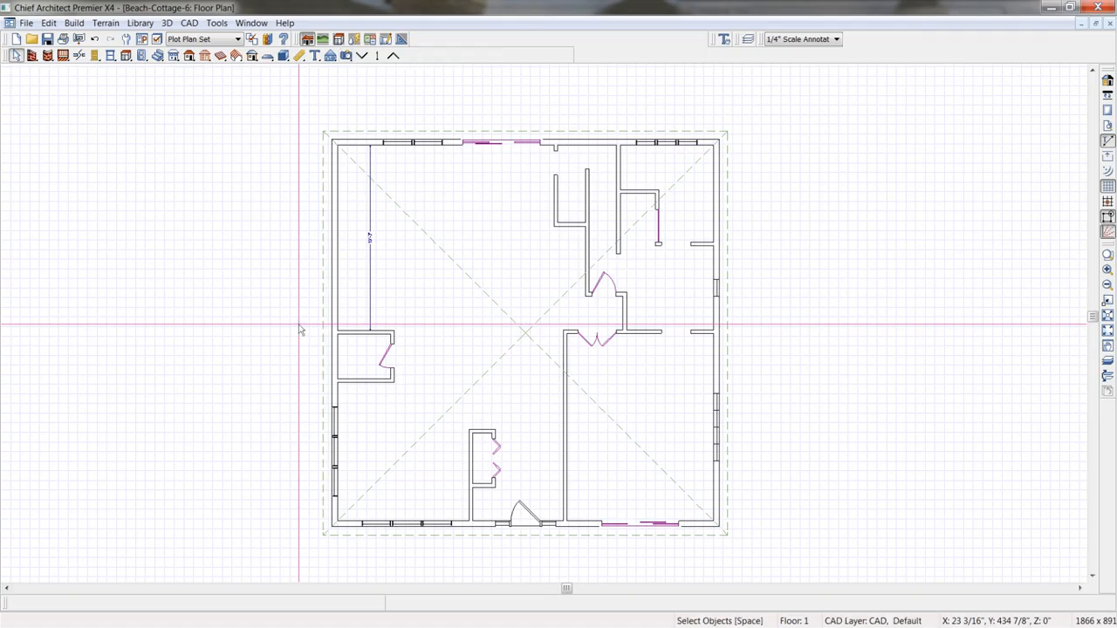
Create a terrain perimeter around the house plan
scroll(298, 324, down, 3)
middle_drag(275, 325, 395, 333)
scroll(349, 334, down, 2)
scroll(400, 302, down, 2)
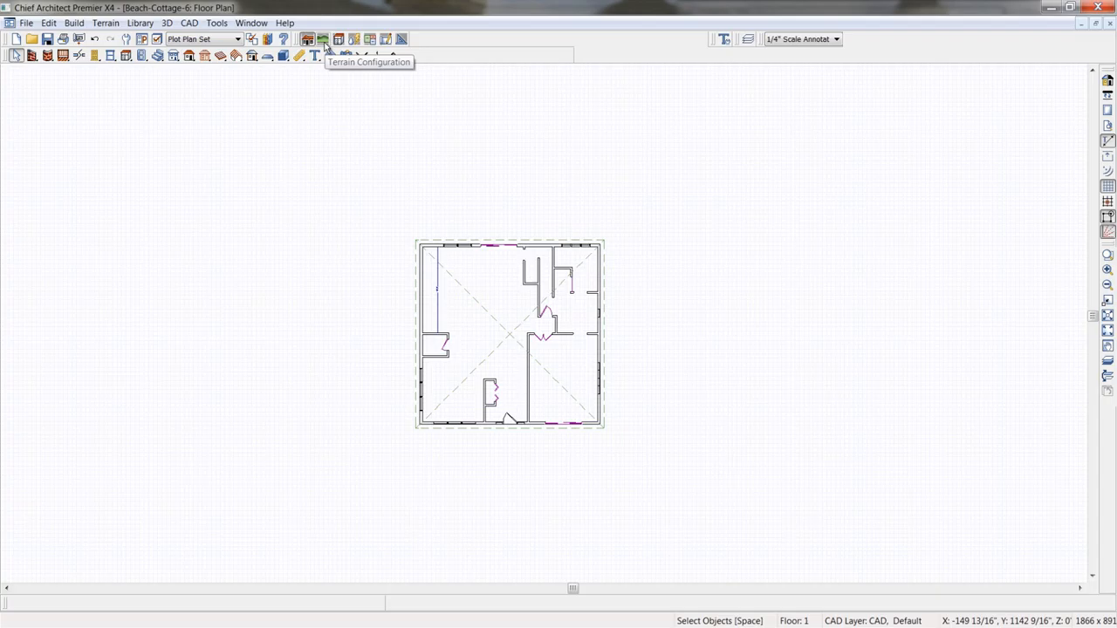
click(323, 45)
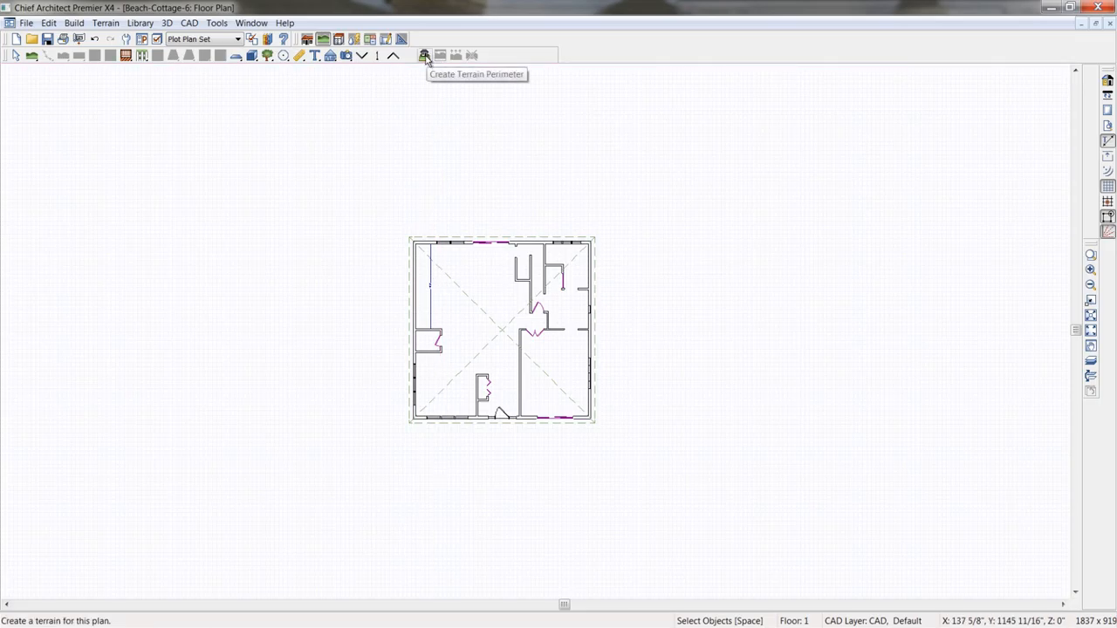
click(425, 58)
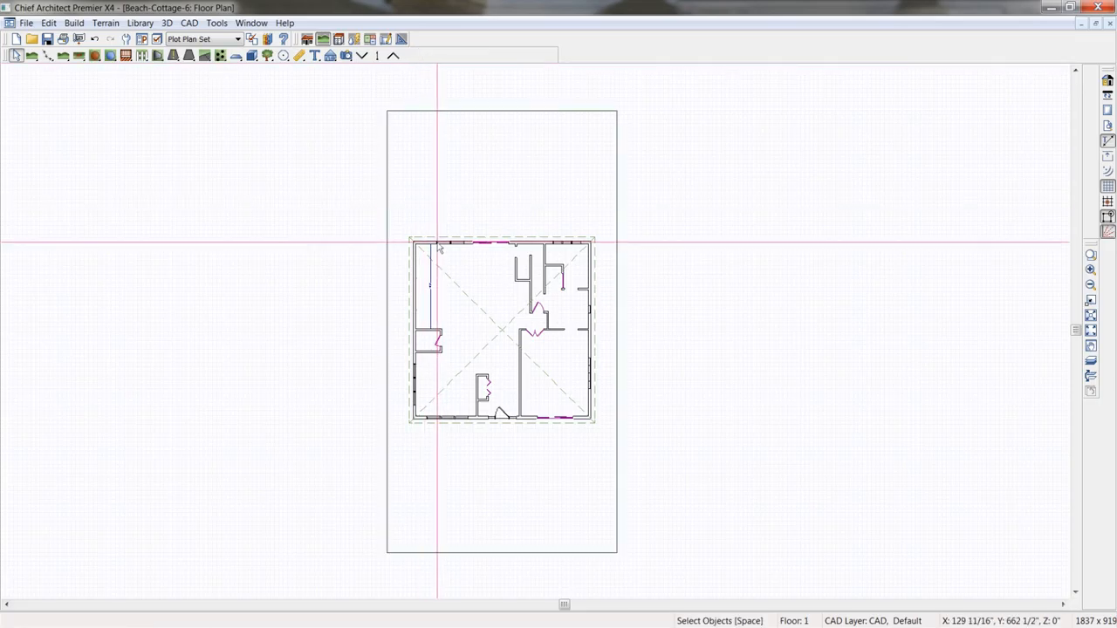
Widen the terrain perimeter on both sides, set its width to 125', and center it horizontally on the house
click(618, 419)
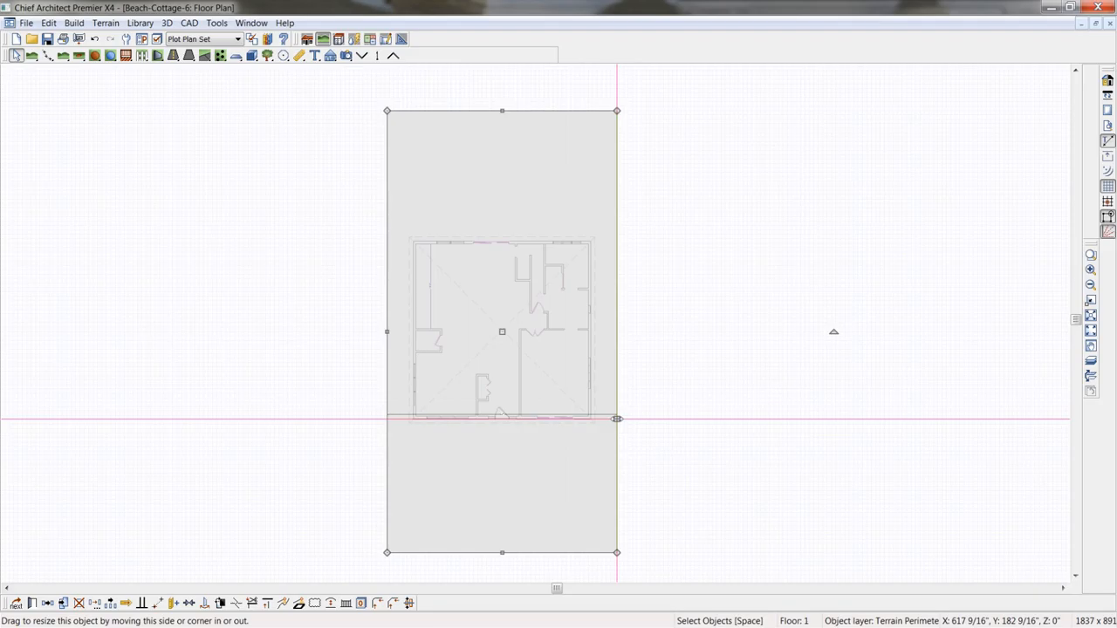
drag(617, 419, 675, 419)
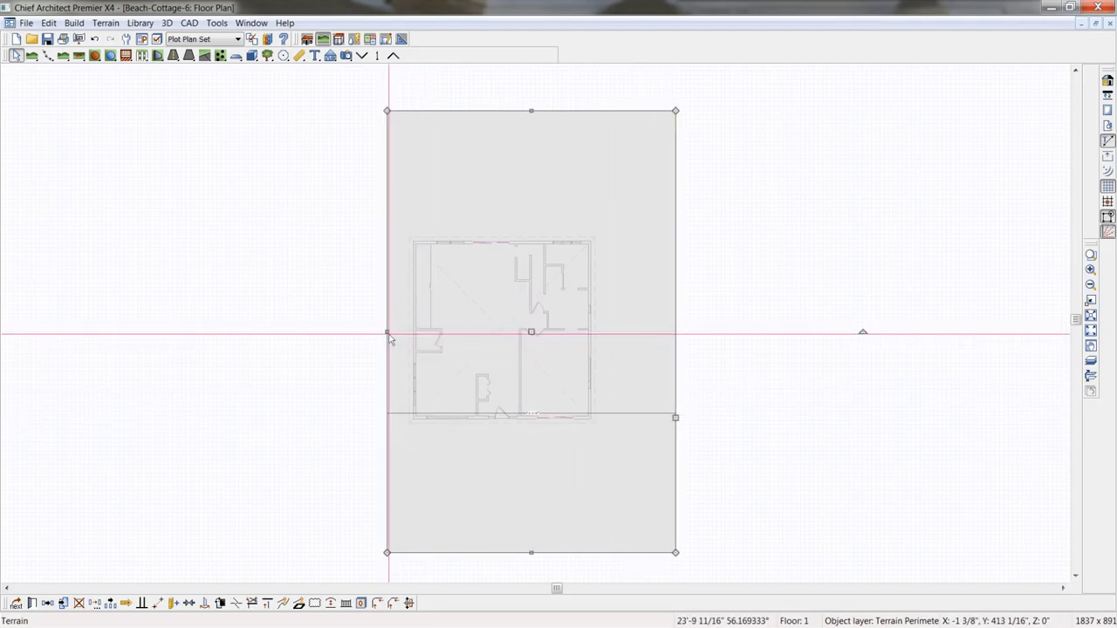
drag(386, 332, 350, 337)
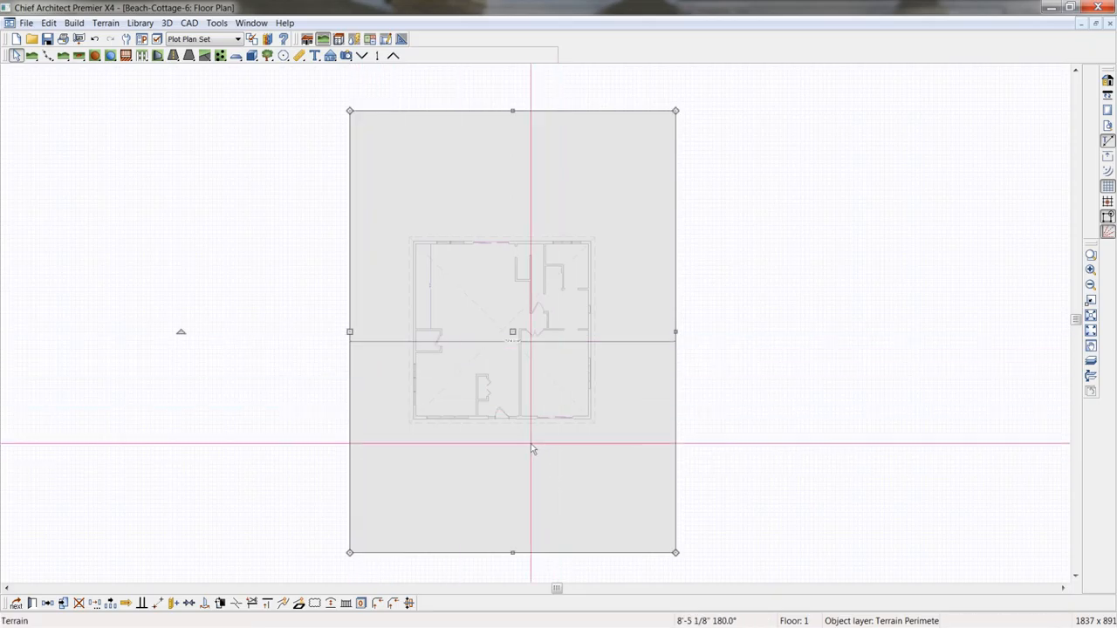
click(515, 340)
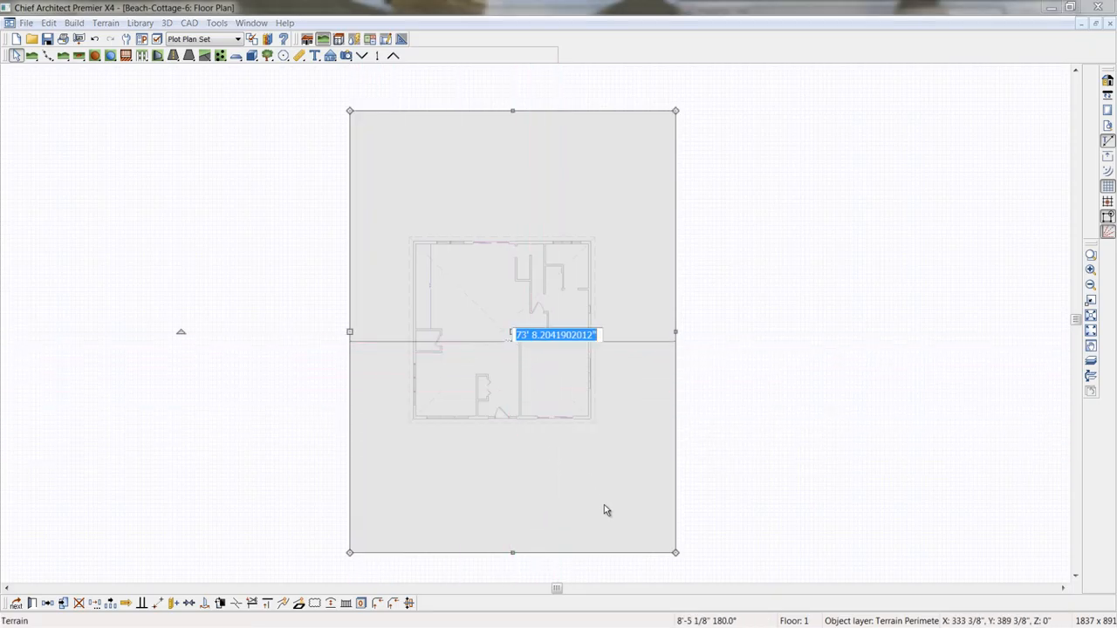
text(125)
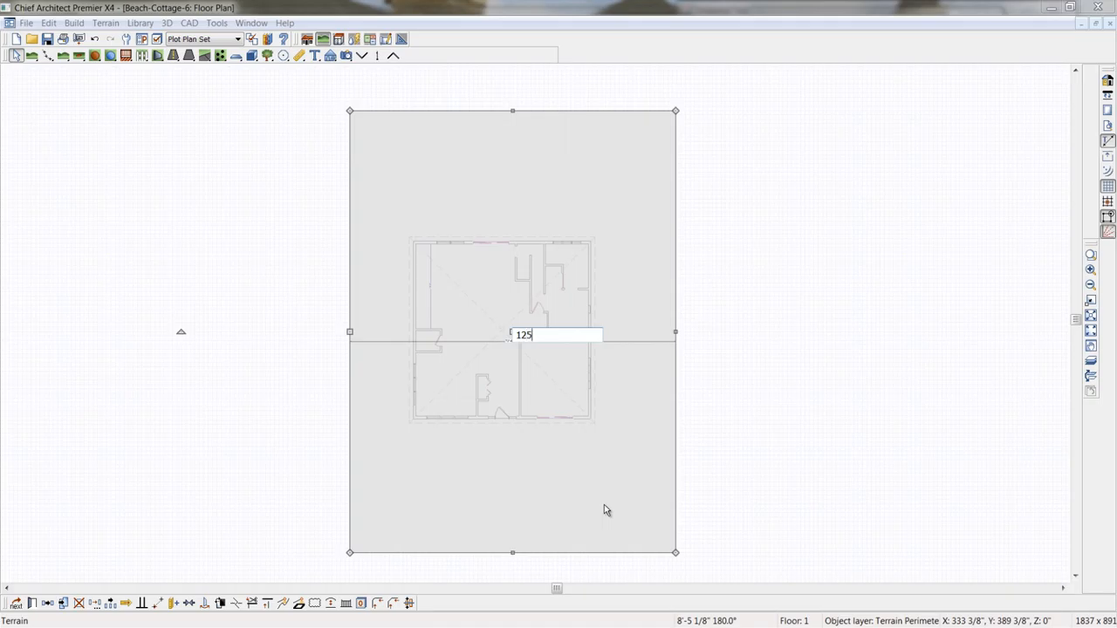
text(')
key(Return)
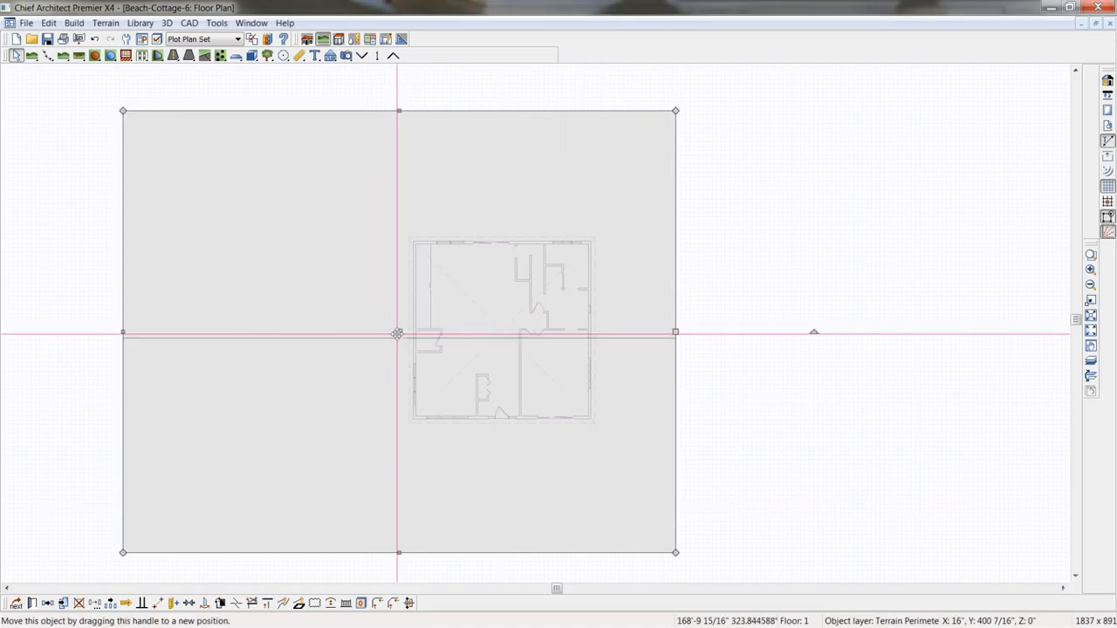
click(189, 604)
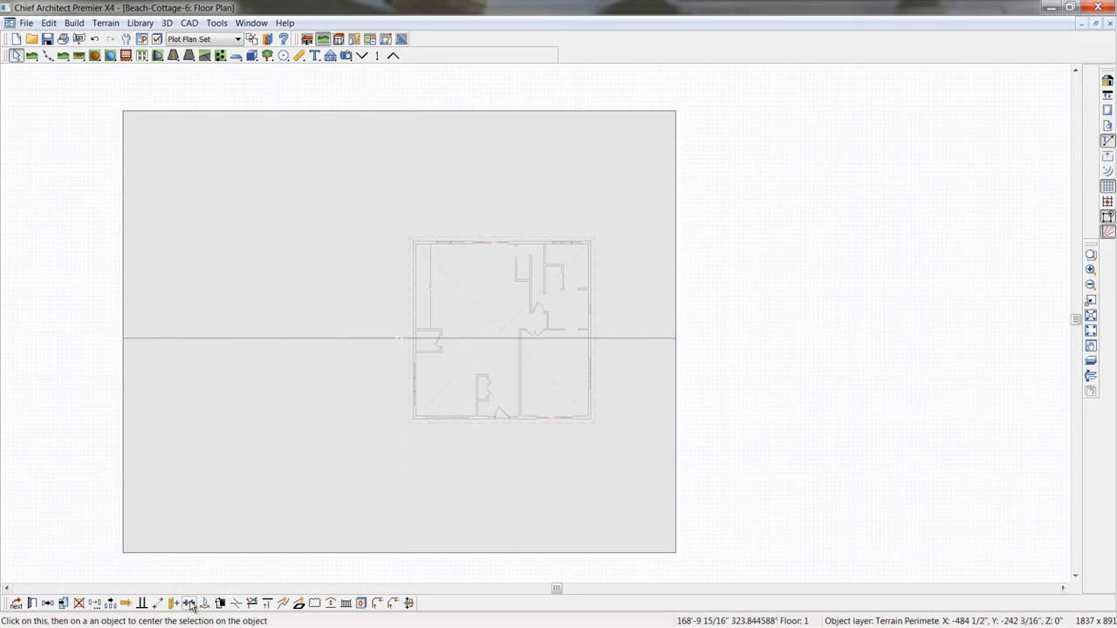
click(507, 235)
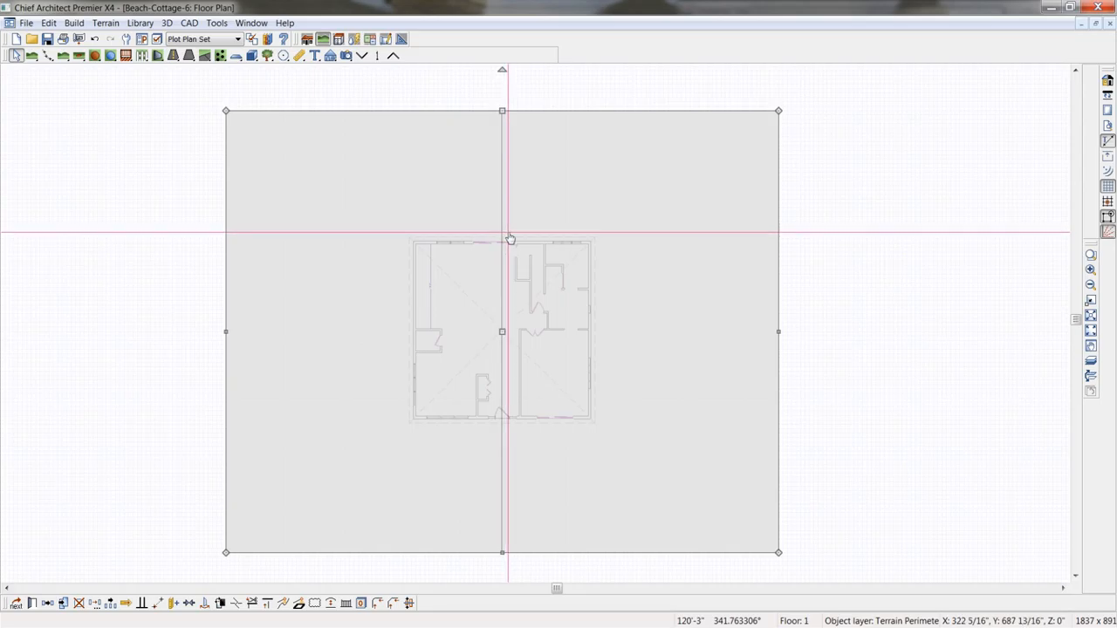
Set the terrain perimeter's front-to-back depth to 140'
click(497, 111)
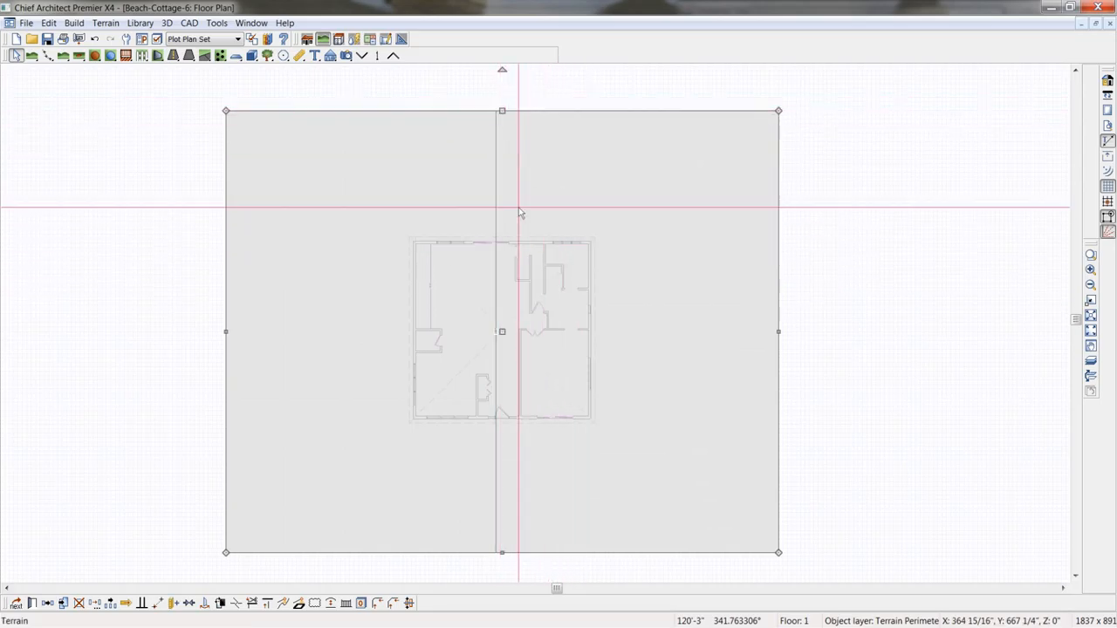
click(497, 332)
text(14)
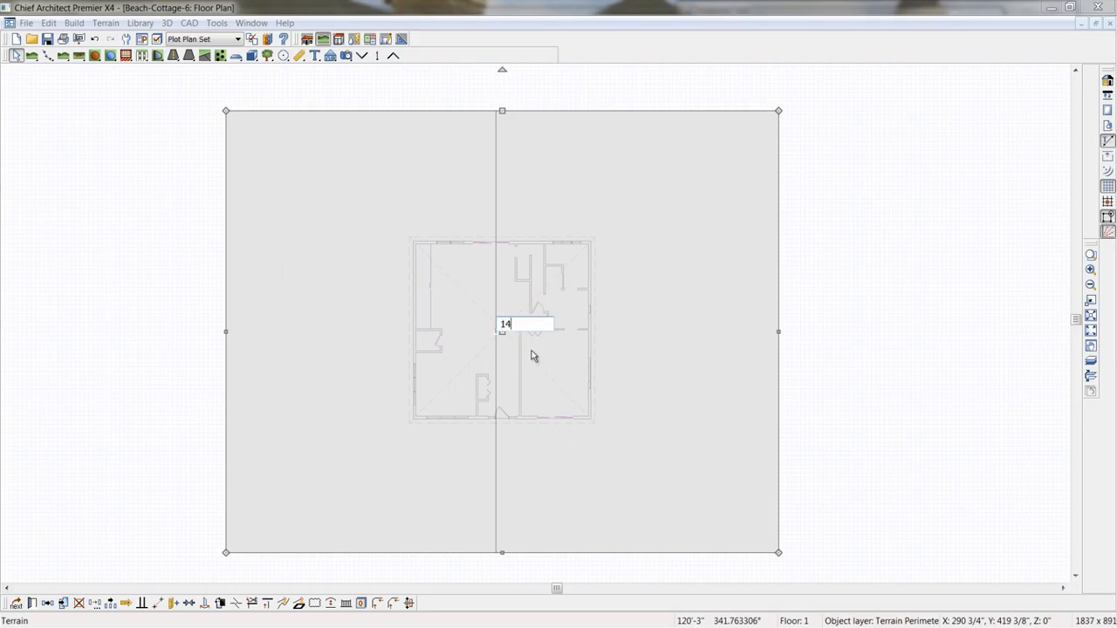
text(0)
key(Return)
Move the terrain perimeter about 39'-9" toward the front of the house so the house sits in the lot's rear half
scroll(531, 350, down, 2)
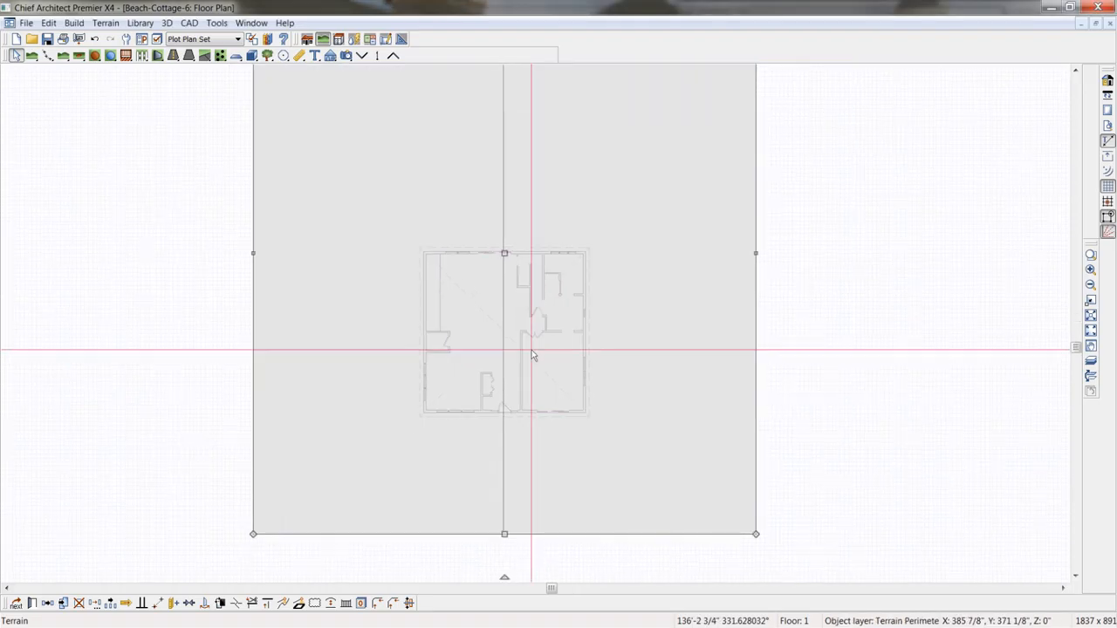
scroll(531, 350, down, 1)
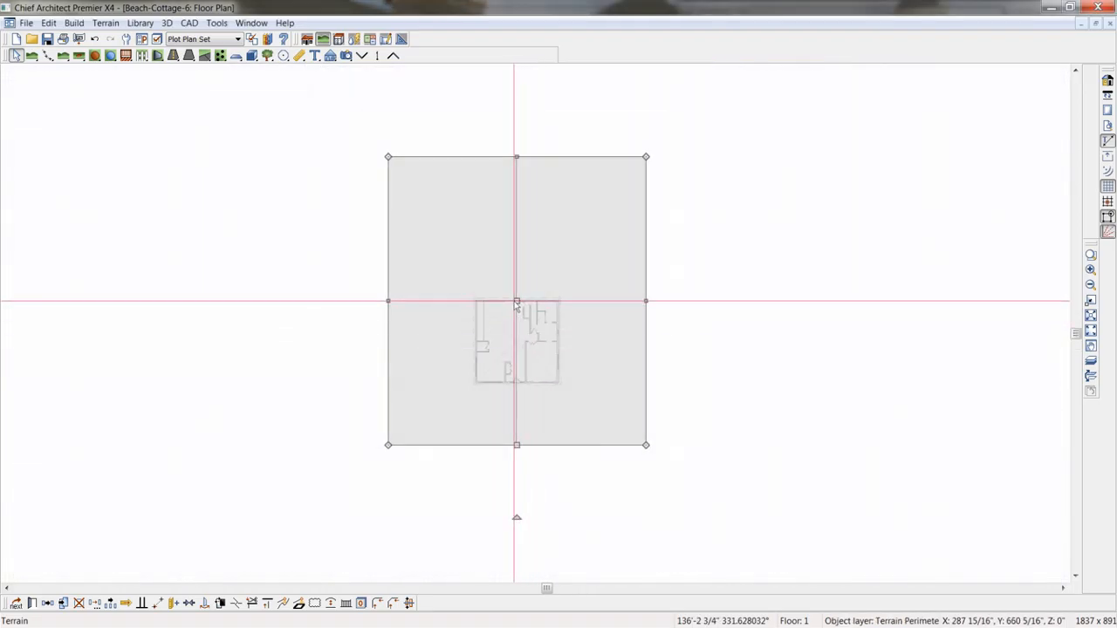
drag(517, 306, 521, 388)
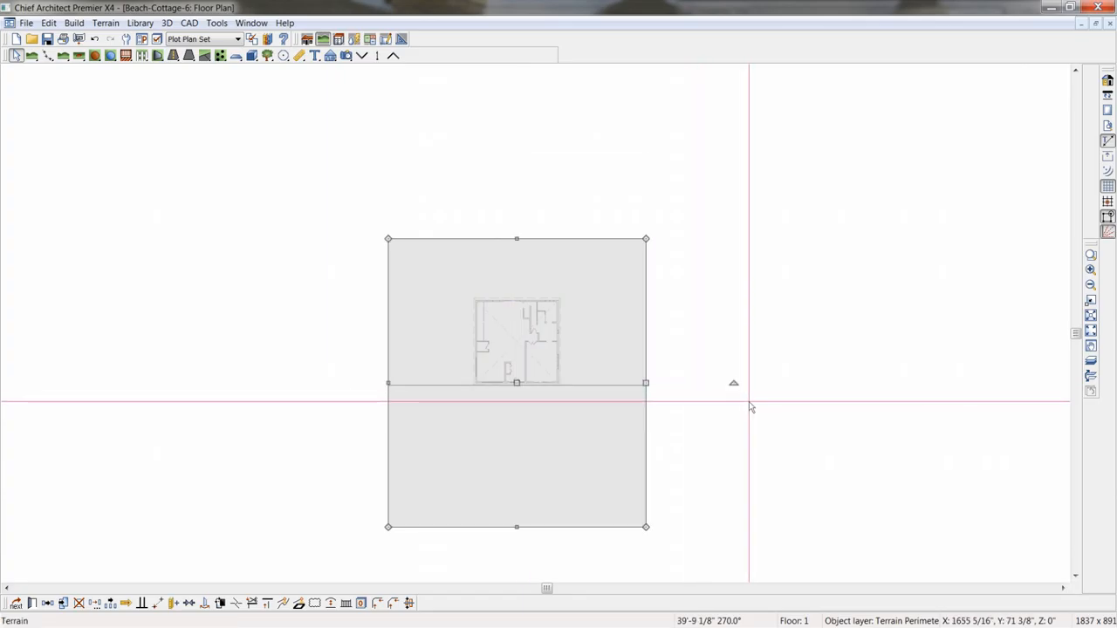
Turn off automatic elevation calculation for the building pad in the terrain specification
middle_drag(712, 487, 753, 399)
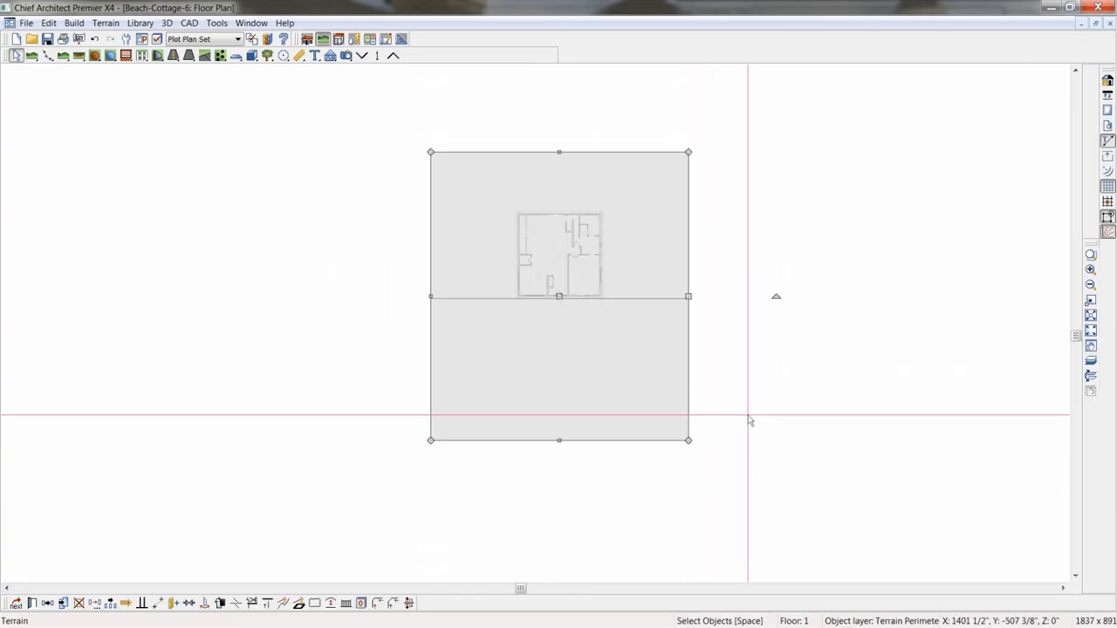
scroll(748, 419, up, 2)
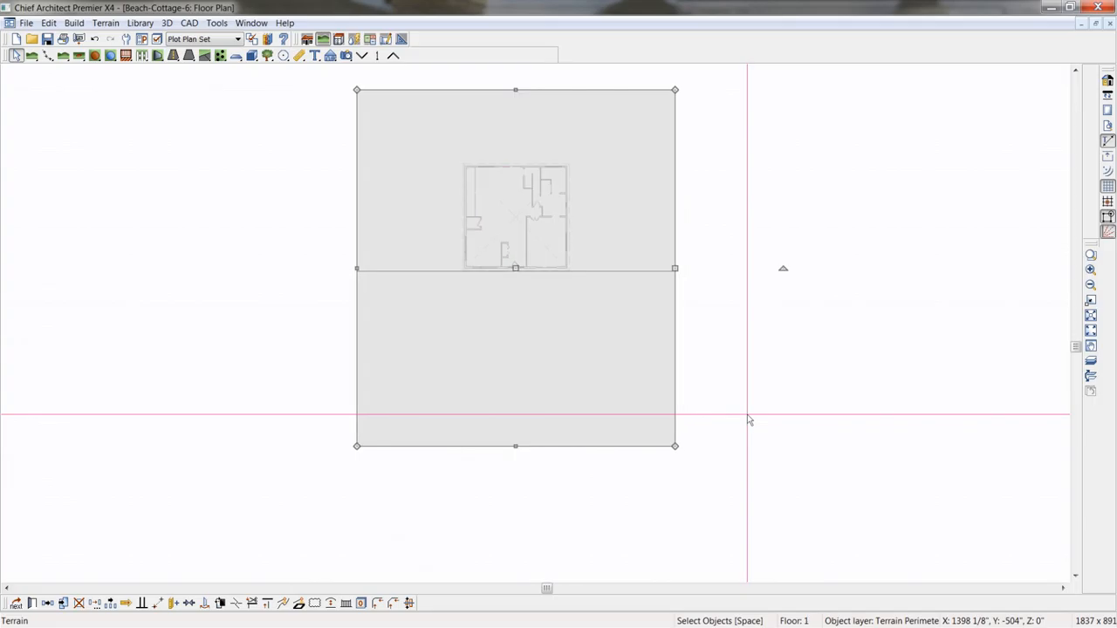
key(ctrl+e)
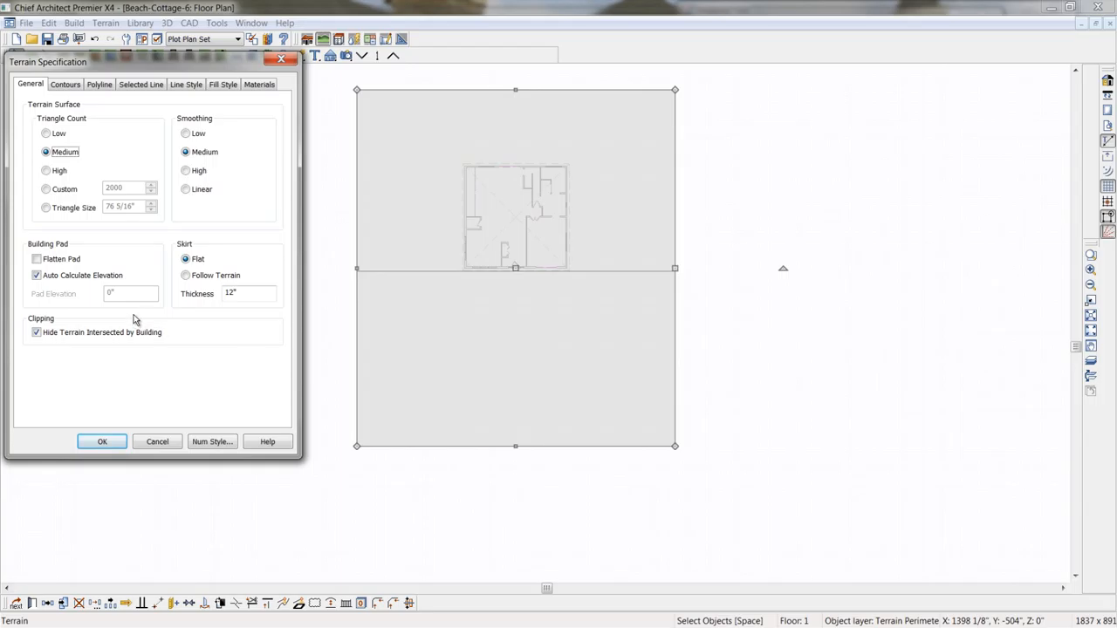
click(36, 276)
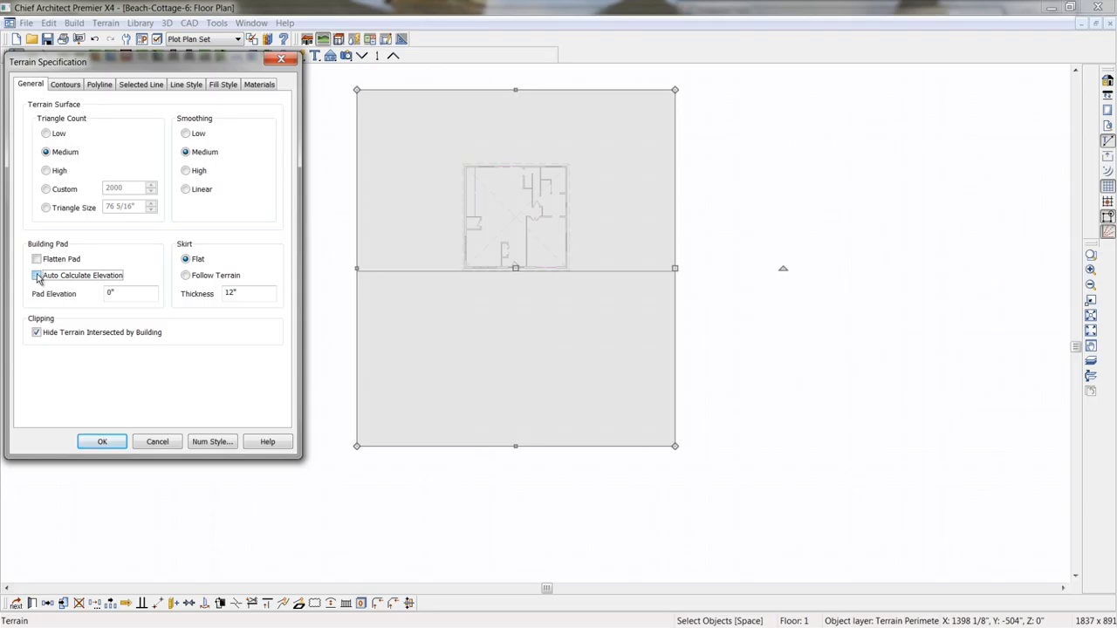
click(111, 446)
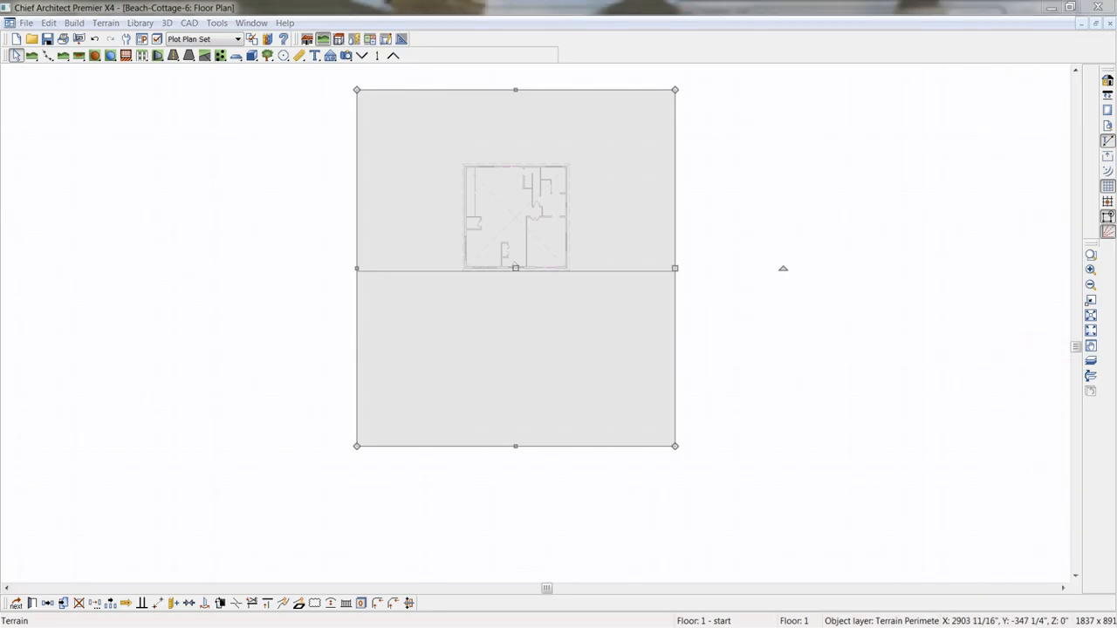
Consult the beach-house reference photo and draw two front-to-back elevation lines across the terrain, one on each side of the house
drag(1116, 171, 847, 181)
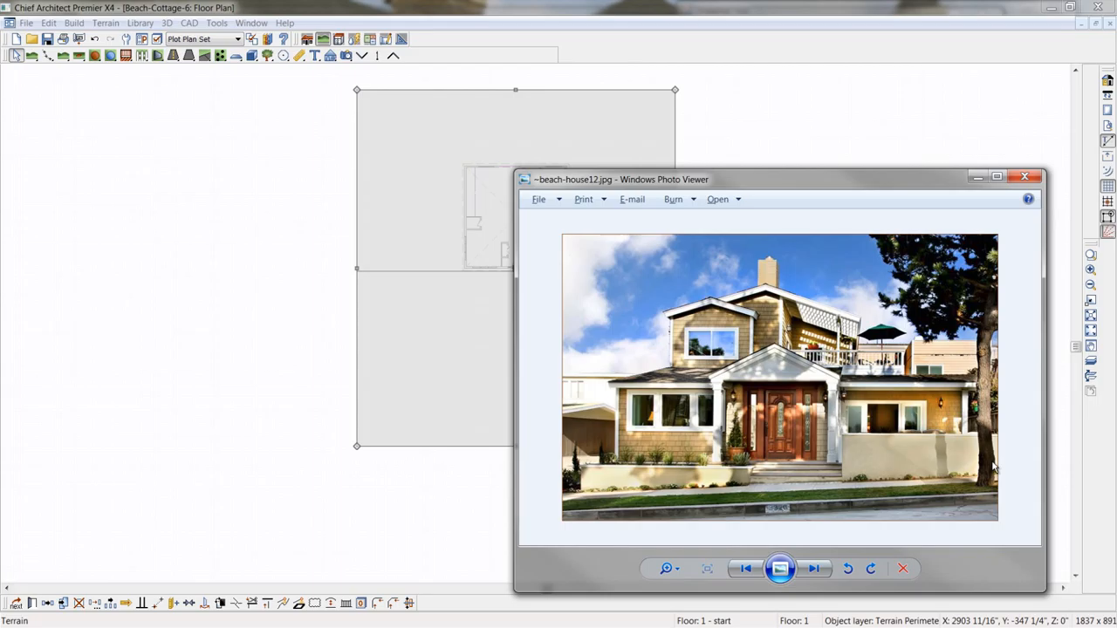
drag(627, 181, 1116, 201)
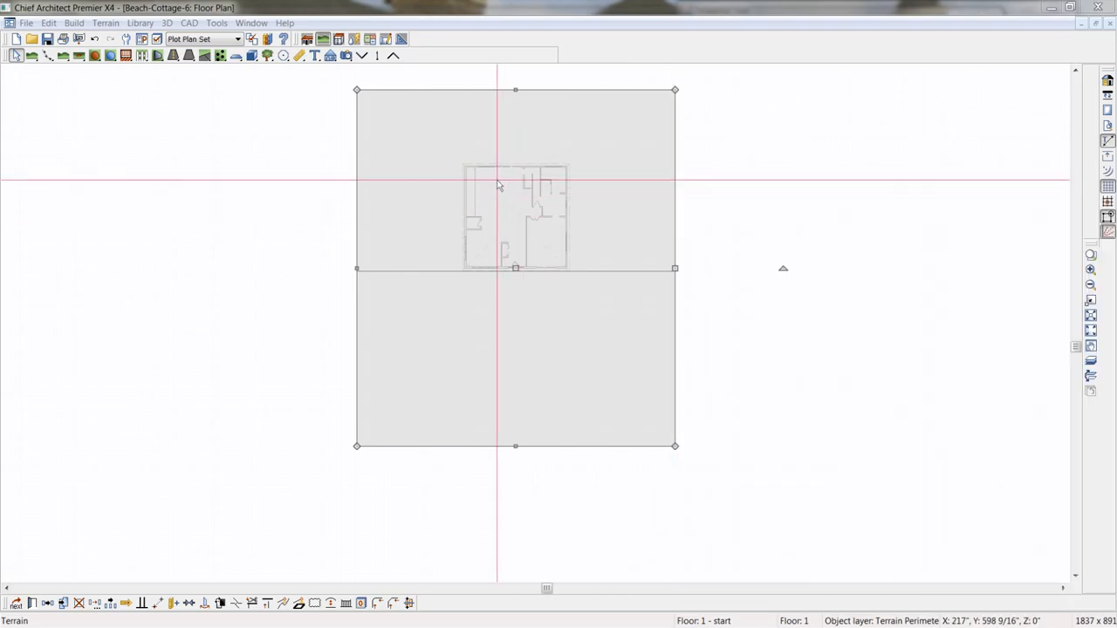
click(49, 57)
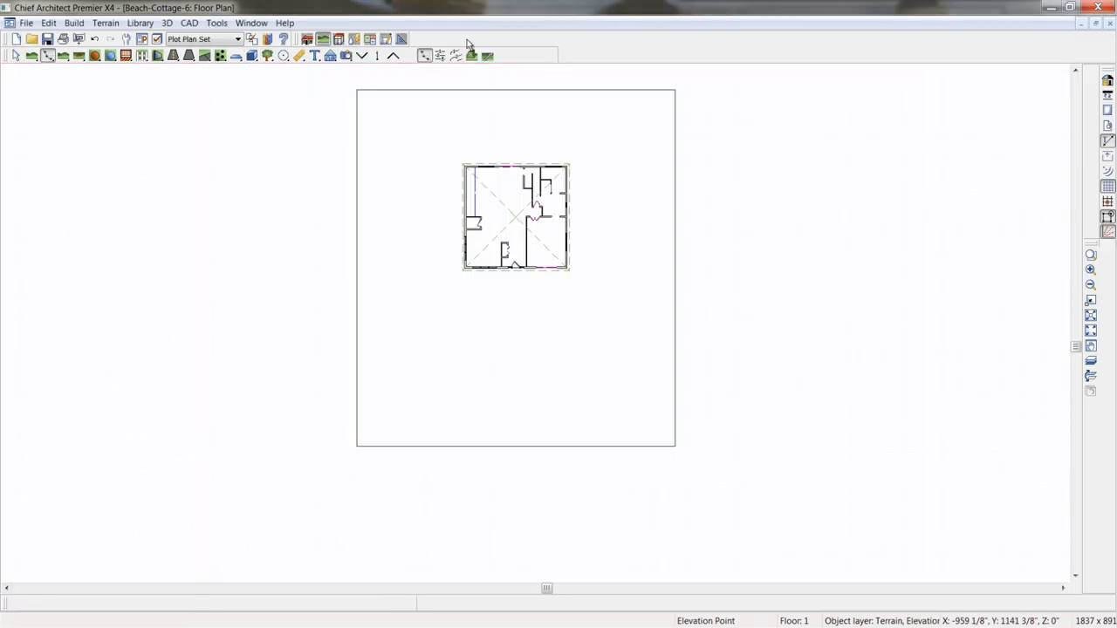
click(442, 55)
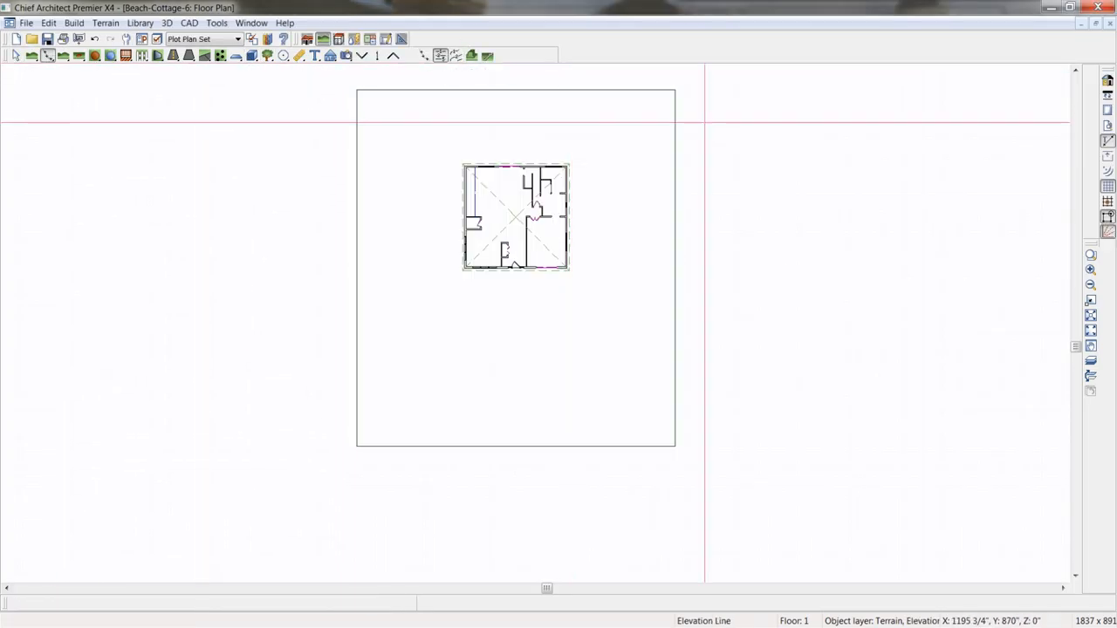
drag(654, 88, 641, 465)
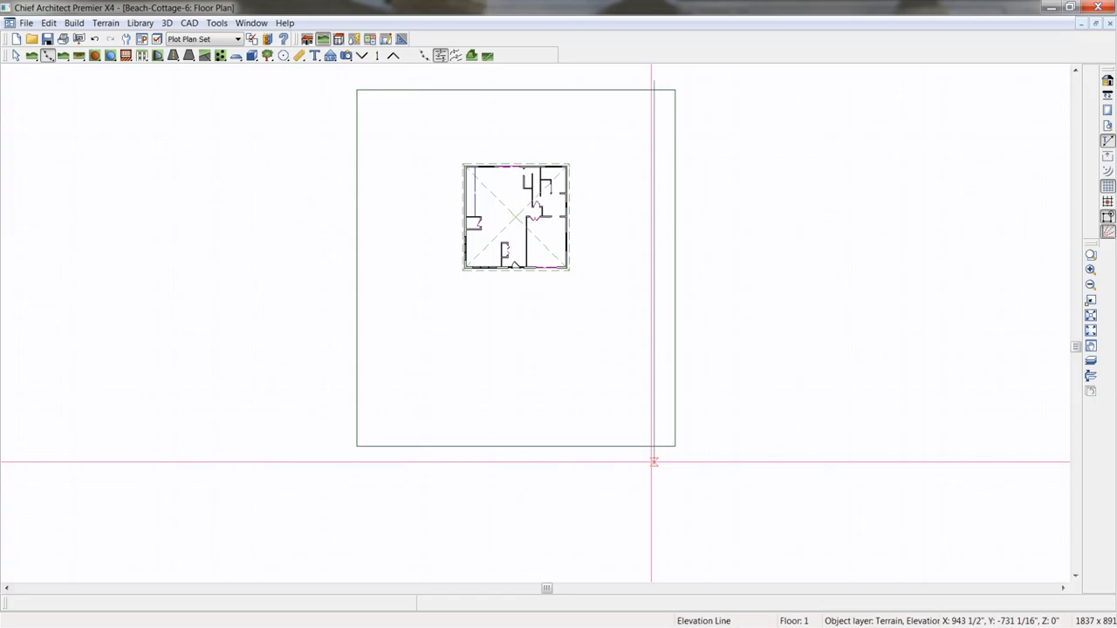
middle_drag(591, 482, 606, 497)
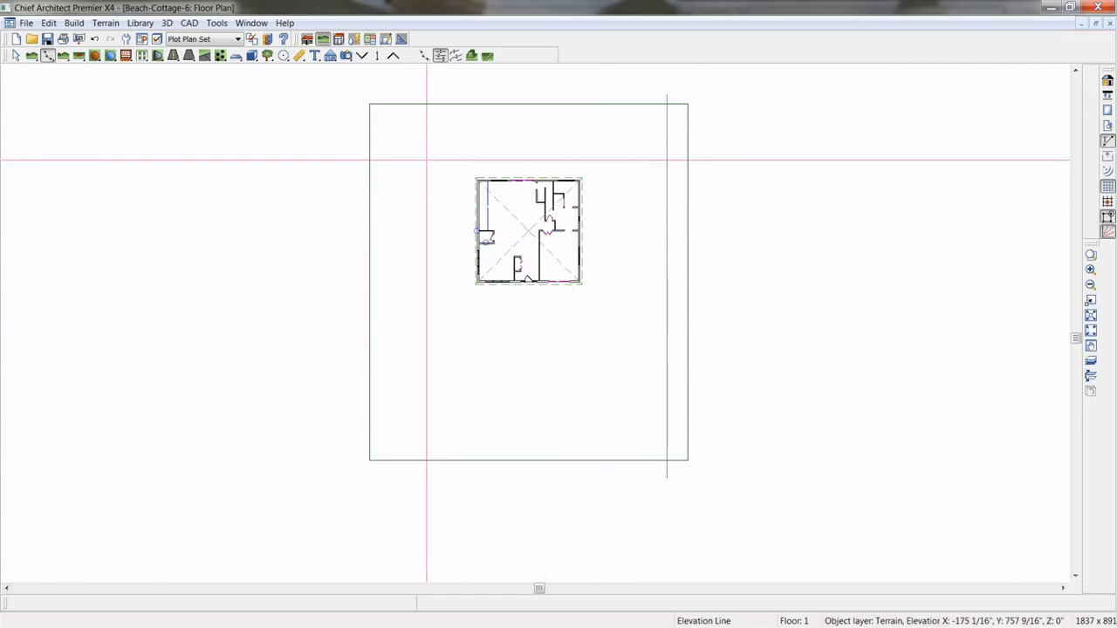
drag(448, 87, 449, 487)
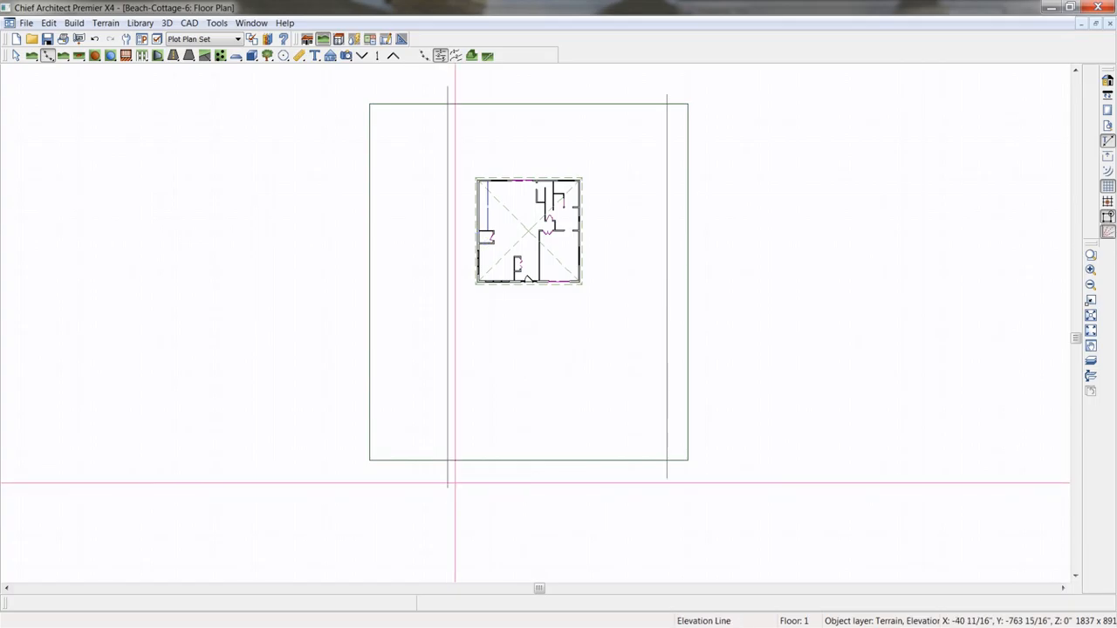
Set the elevation of the elevation line along the left side of the house to 4'
click(447, 482)
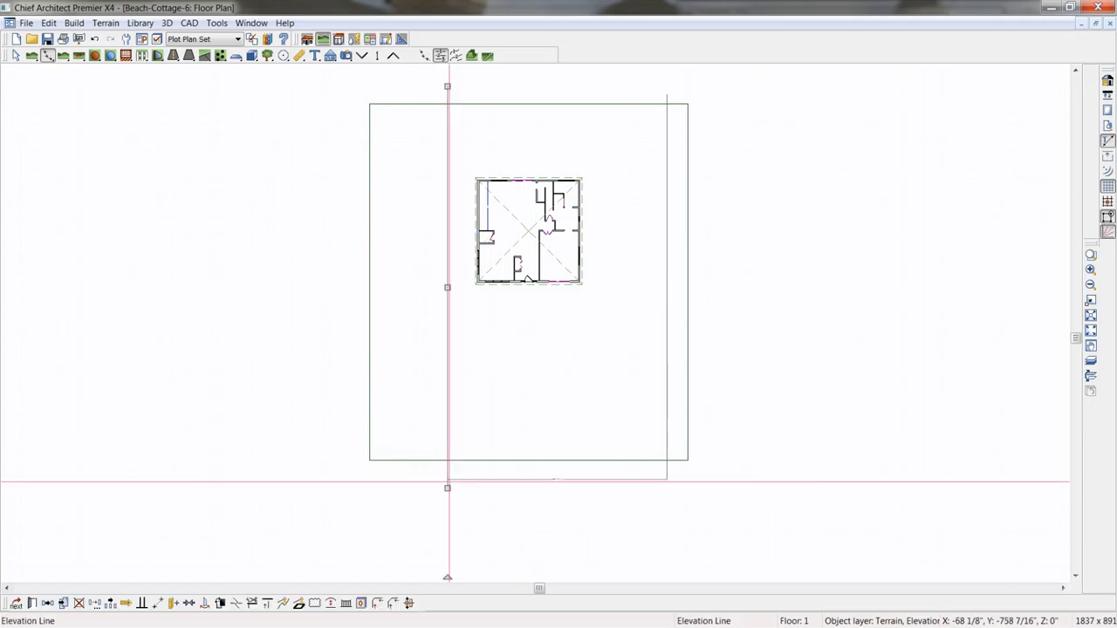
double_click(449, 482)
click(80, 131)
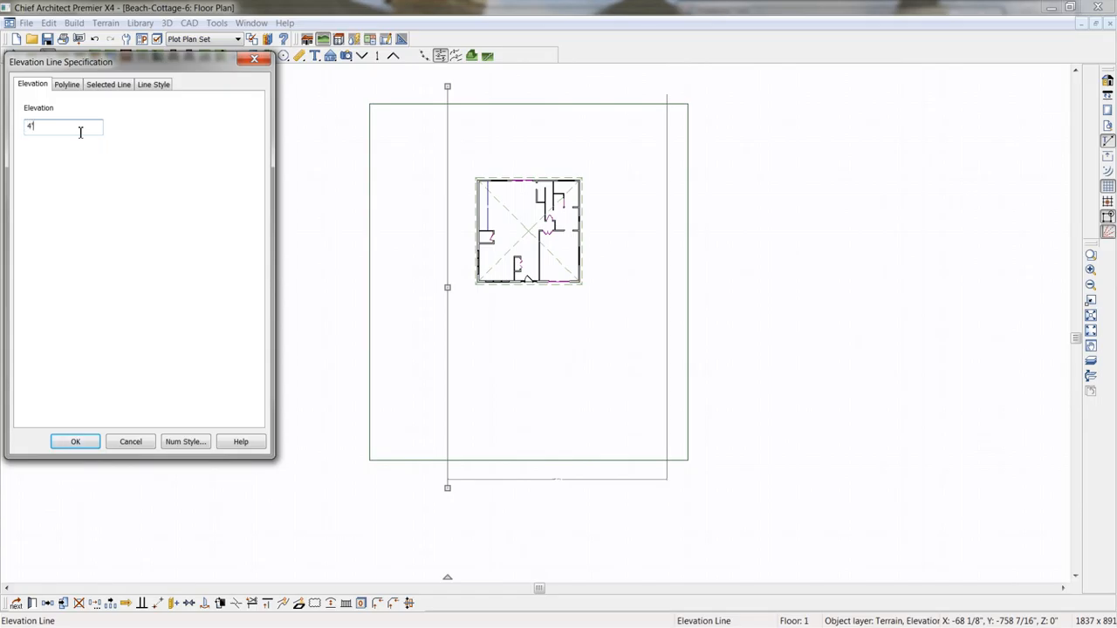
text(48)
click(76, 441)
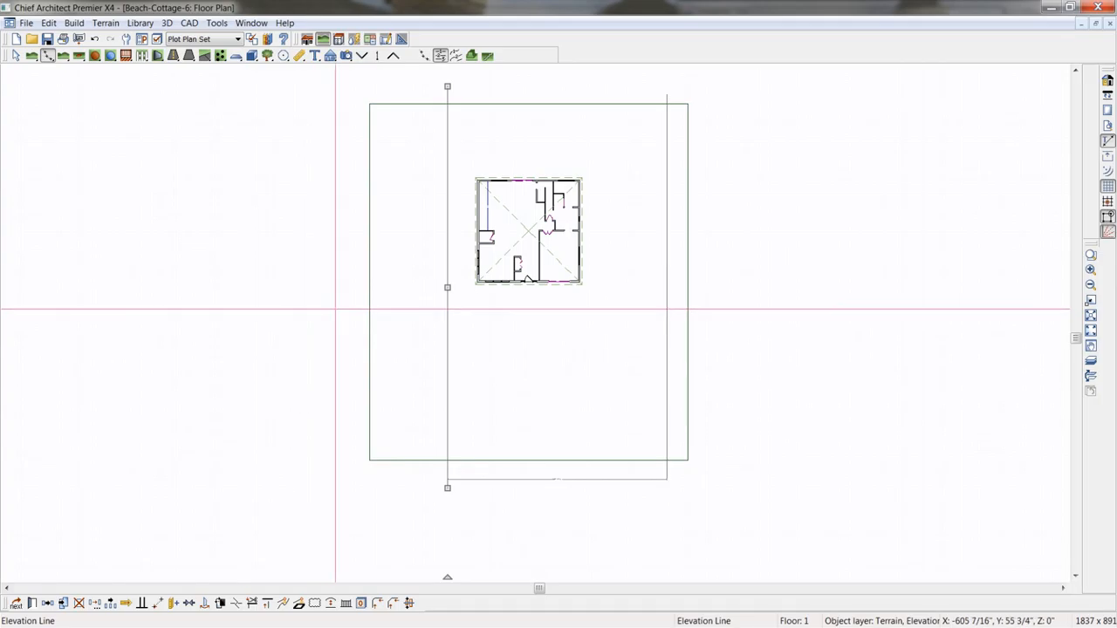
key(Escape)
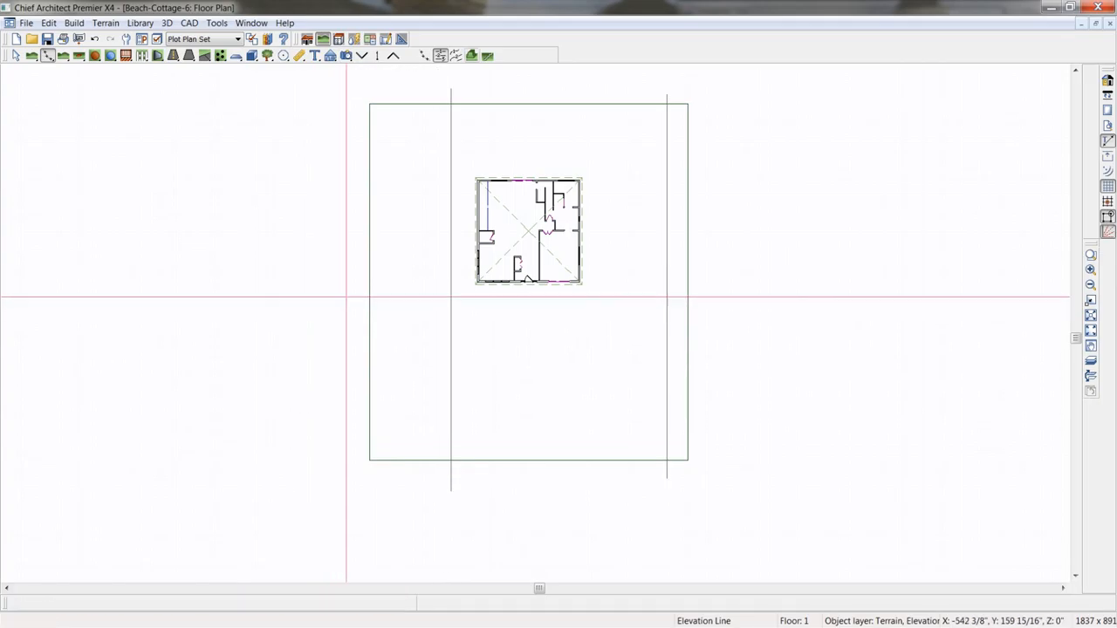
Generate a perspective full overview, examine how the sloped terrain meets the house foundation, and close the view
click(347, 55)
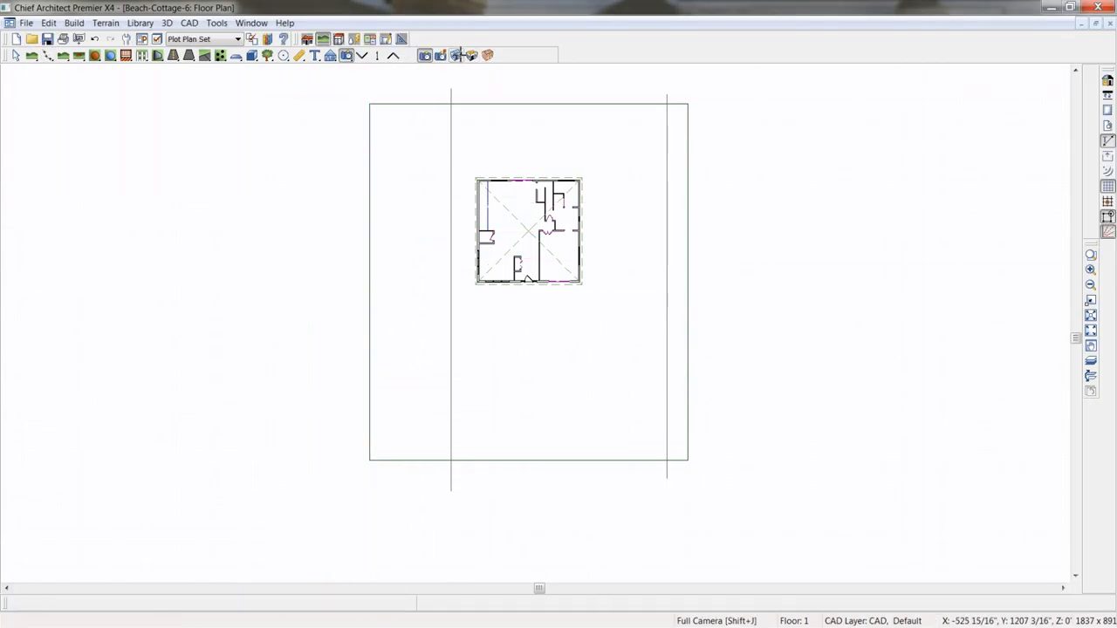
click(479, 194)
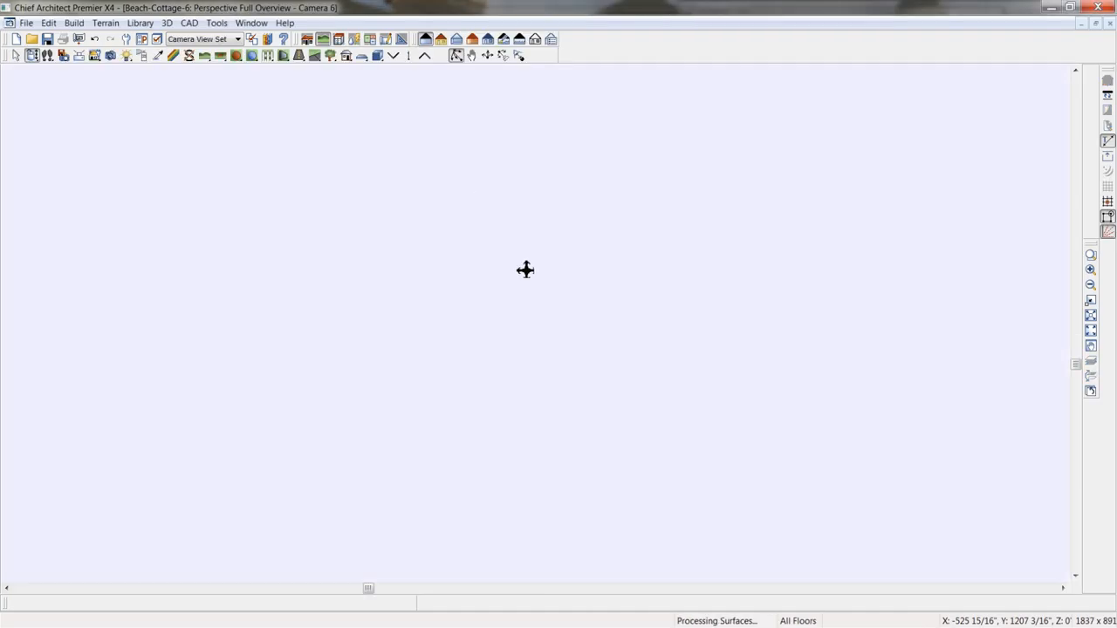
drag(563, 327, 628, 323)
scroll(573, 332, up, 2)
drag(572, 332, 555, 287)
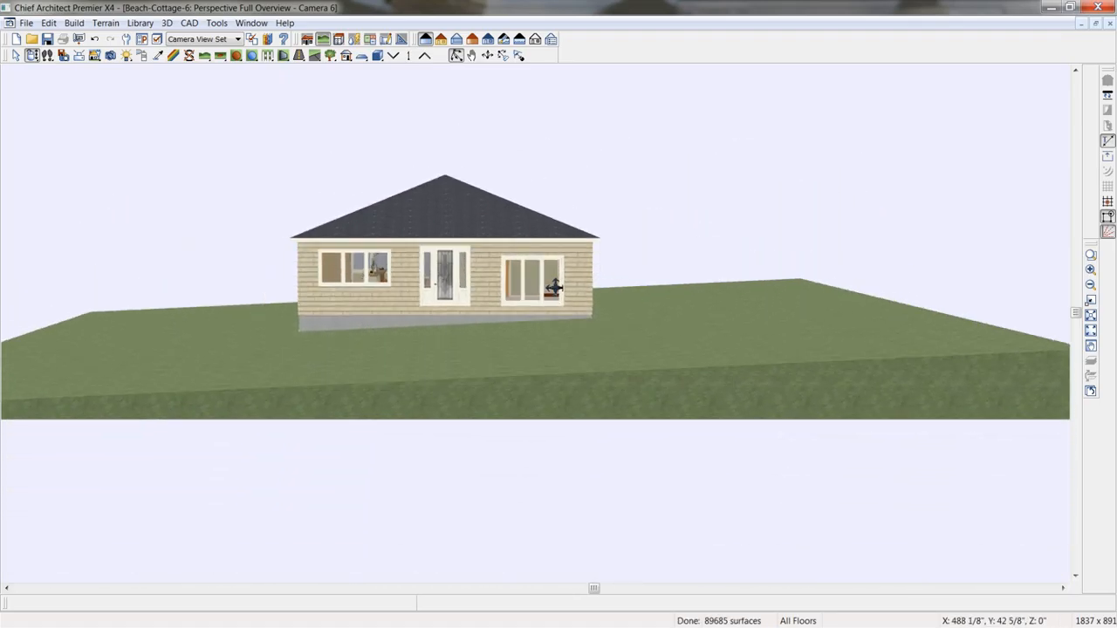
scroll(539, 316, up, 3)
drag(500, 300, 476, 314)
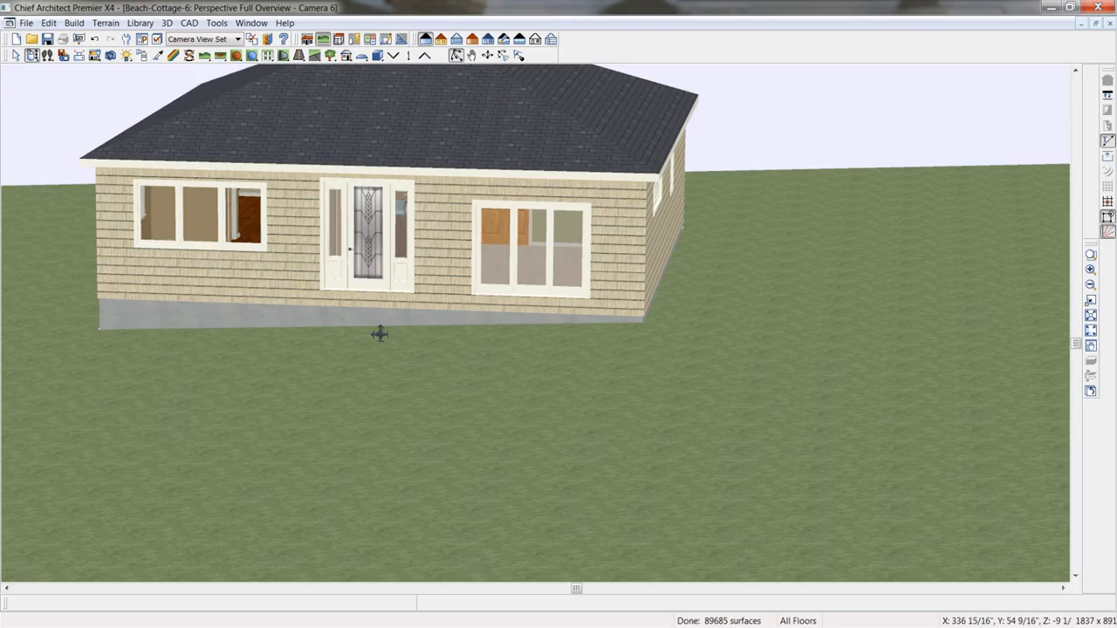
scroll(380, 334, down, 3)
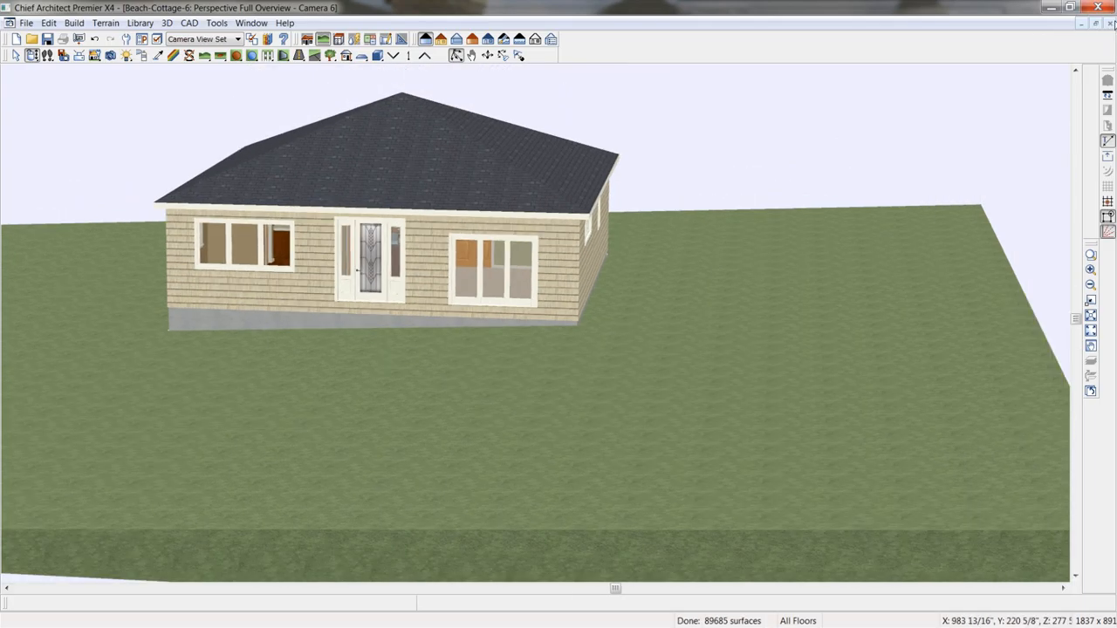
click(1111, 23)
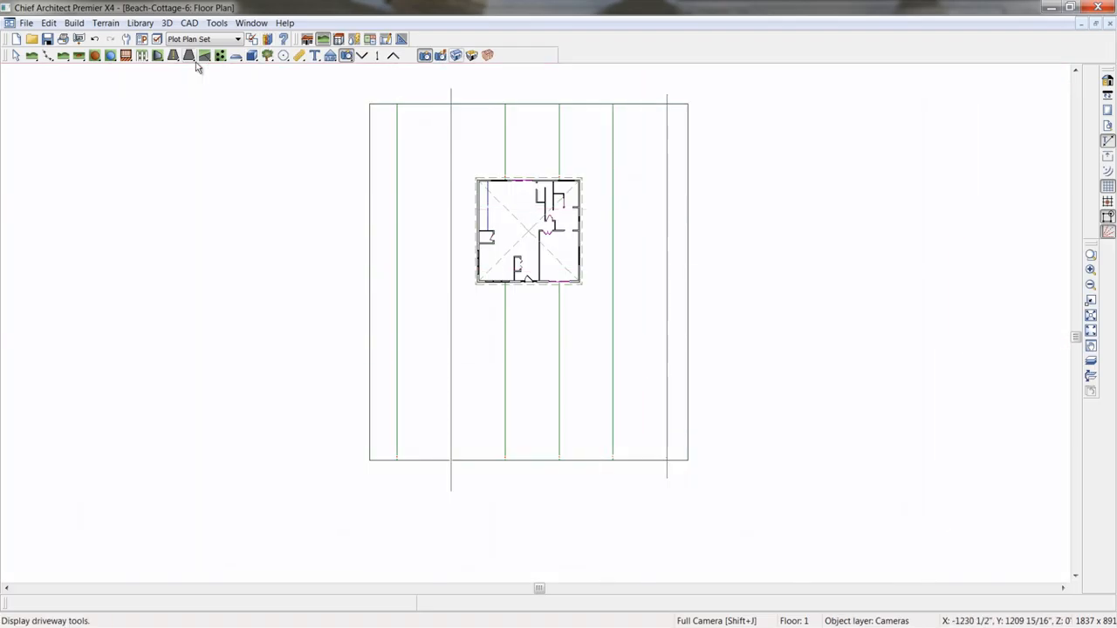
Draw a straight road across the lot in front of the house and move it about 7'-6" away from the house
click(174, 55)
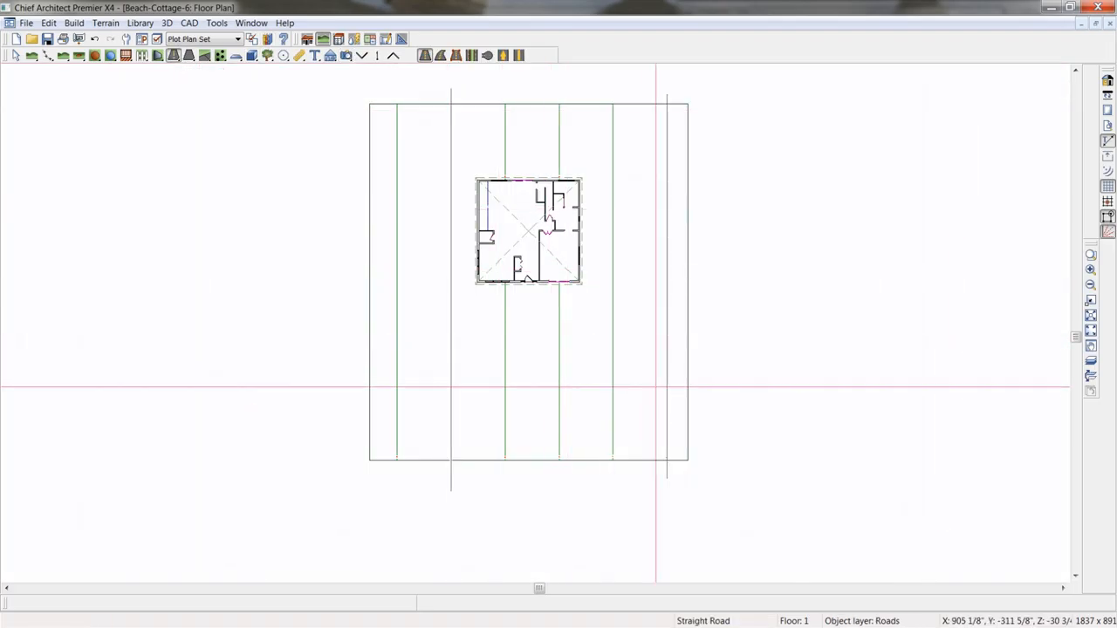
drag(724, 375, 320, 365)
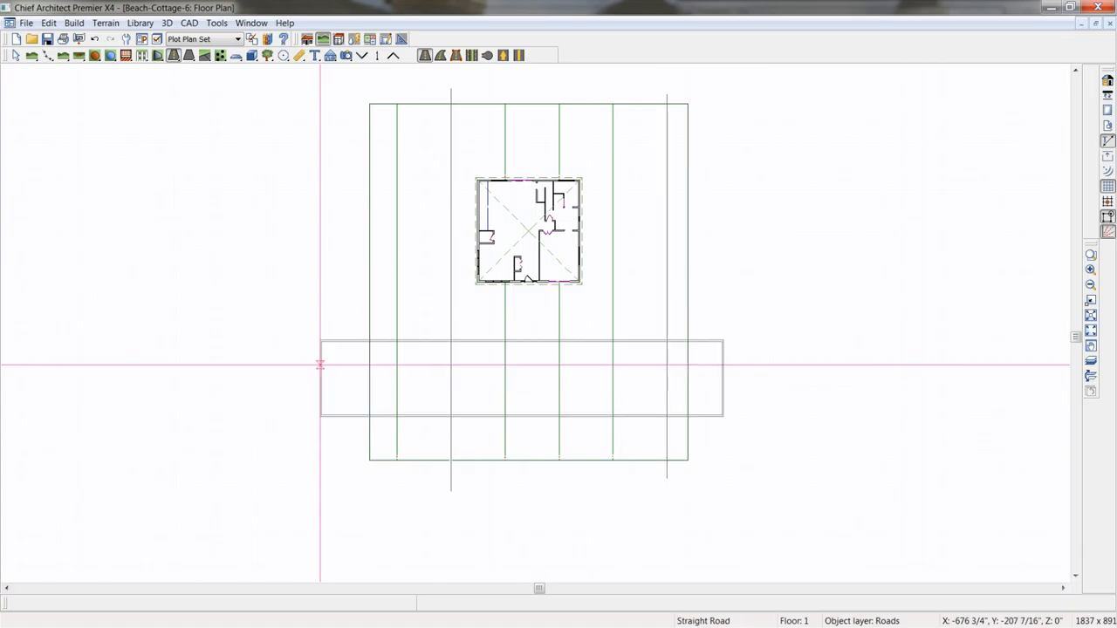
click(345, 370)
drag(522, 378, 520, 397)
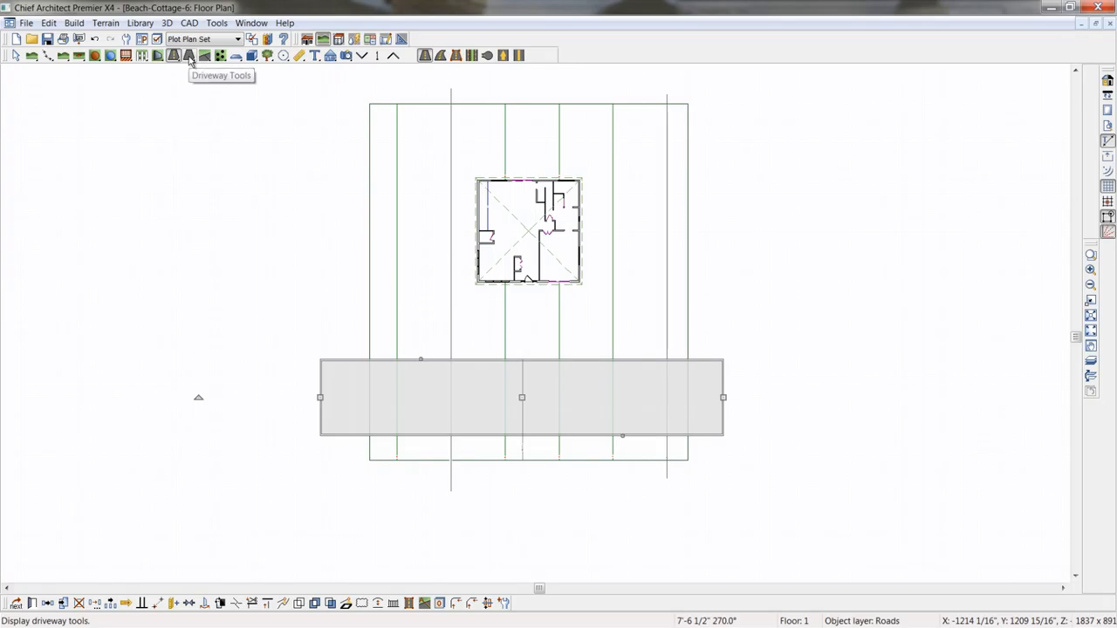
Draw a straight sidewalk across the lot between the house and the road, and move it closer to the house
click(189, 55)
drag(710, 314, 333, 309)
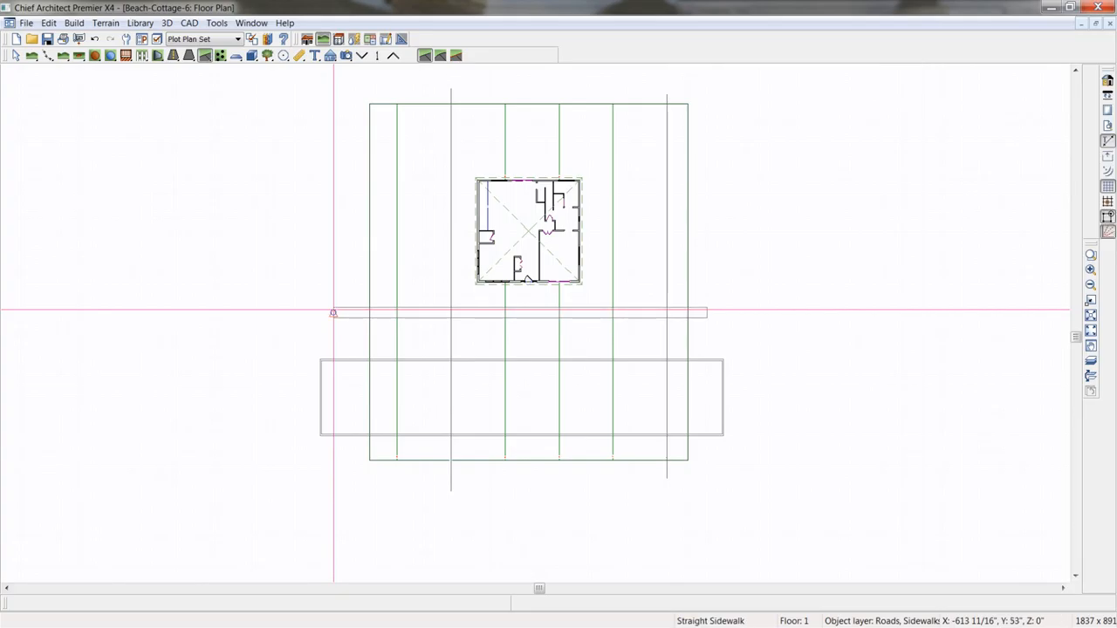
scroll(511, 303, up, 3)
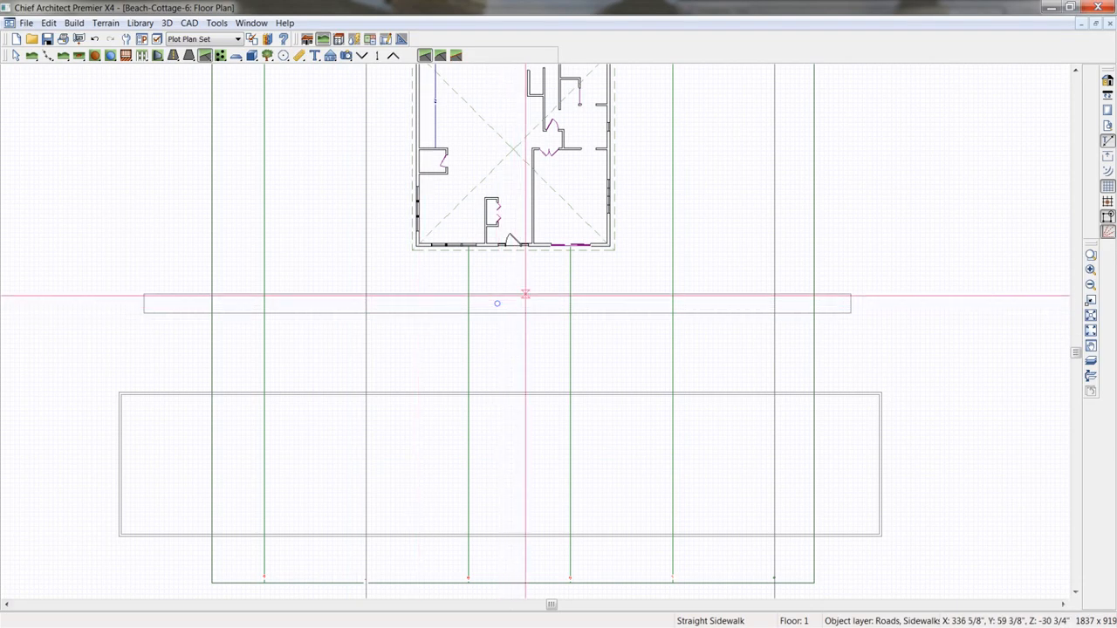
click(511, 303)
mouse_move(497, 304)
mouse_down()
mouse_move(496, 279)
mouse_move(494, 297)
mouse_up()
scroll(501, 281, up, 1)
scroll(501, 281, up, 1)
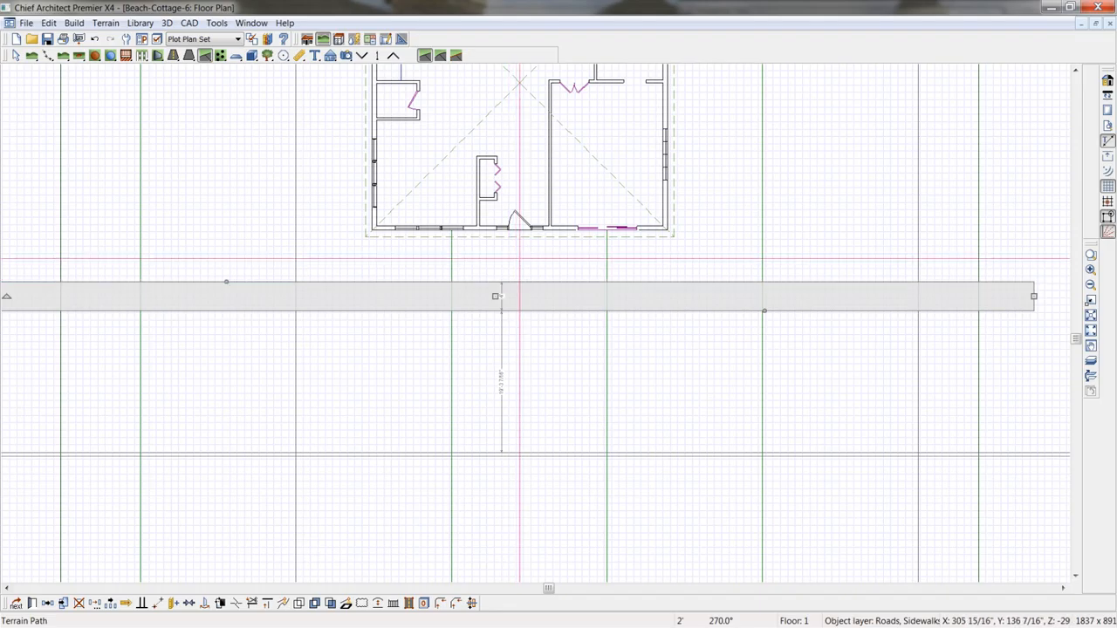
click(515, 272)
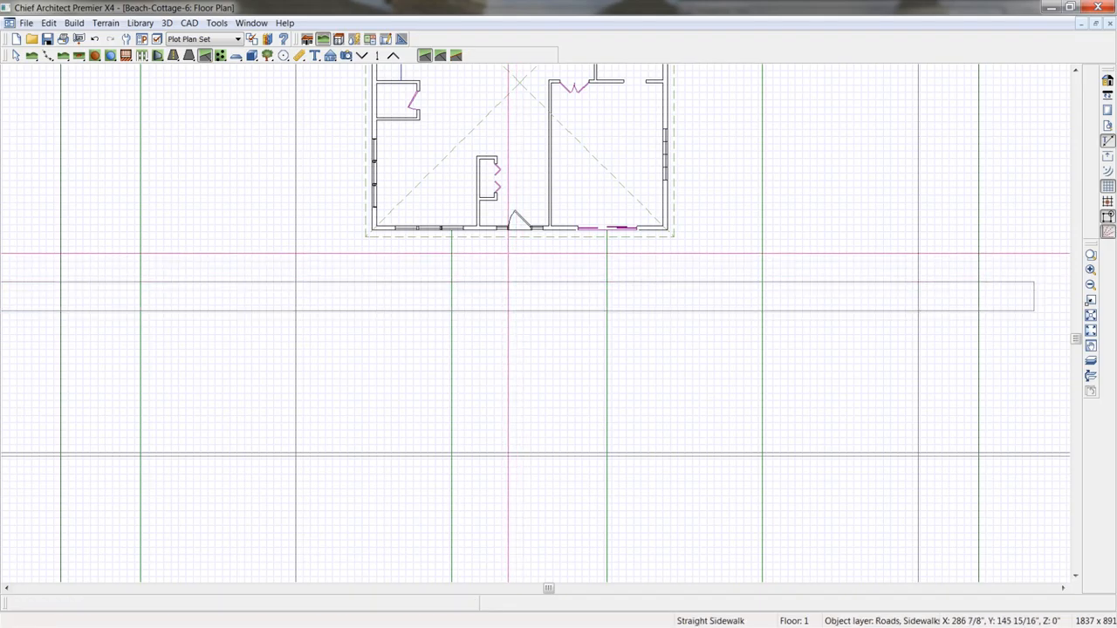
Draw a short straight sidewalk from just outside the front door to the long sidewalk
click(206, 56)
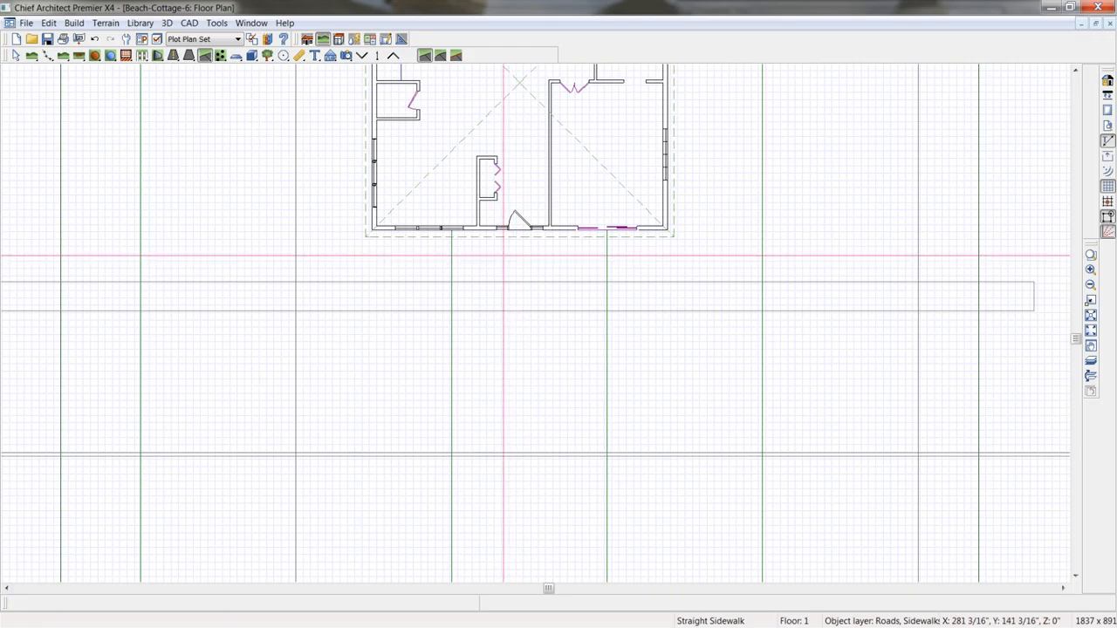
scroll(525, 255, up, 1)
drag(522, 255, 523, 284)
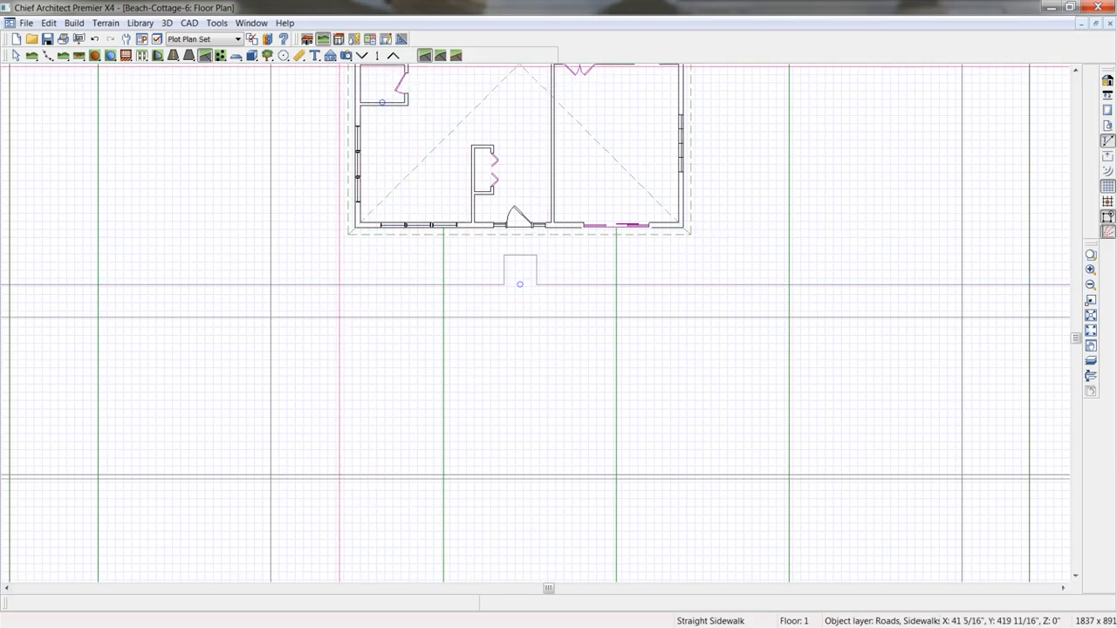
Move the road about 11' toward the house so it lies nearer the sidewalk
click(540, 476)
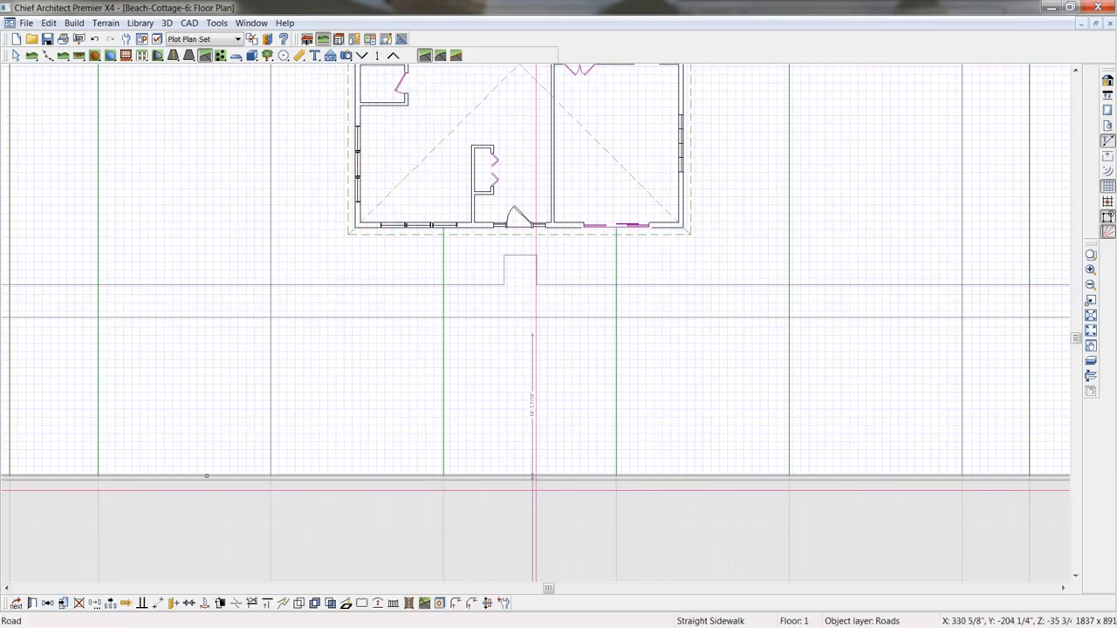
scroll(537, 493, down, 3)
drag(508, 575, 506, 506)
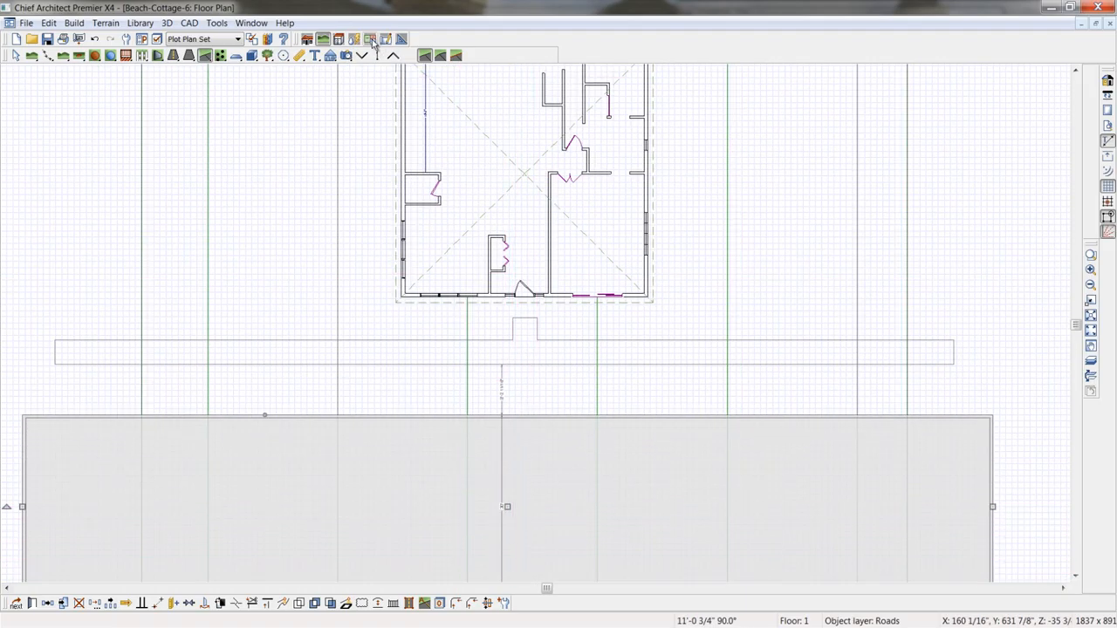
Place straight stairs leading down from the front door toward the short entry walk
click(308, 39)
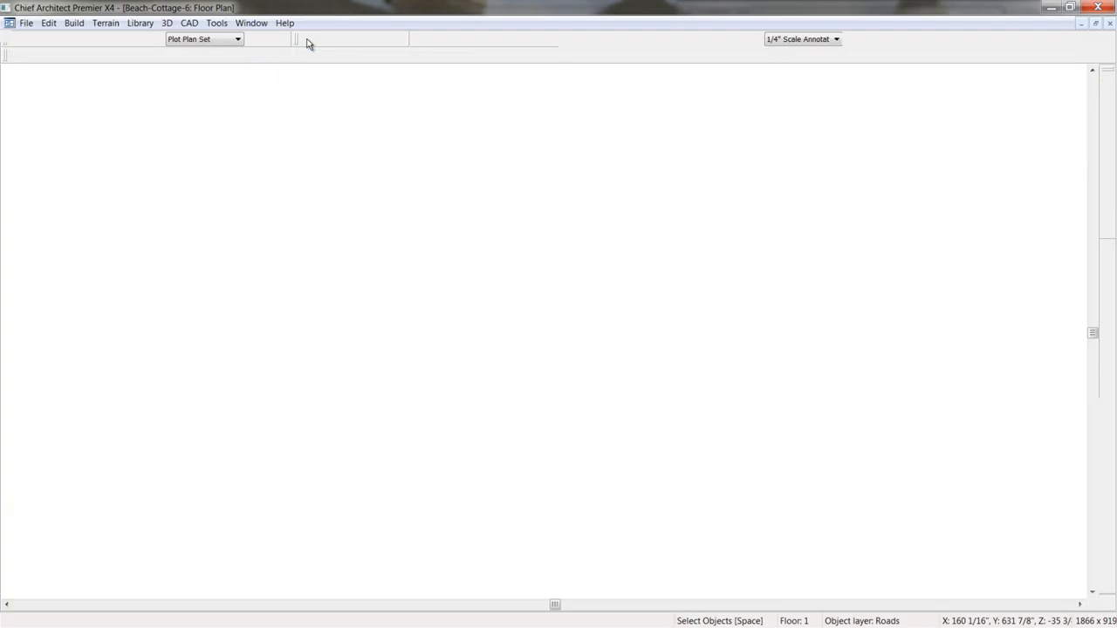
click(157, 55)
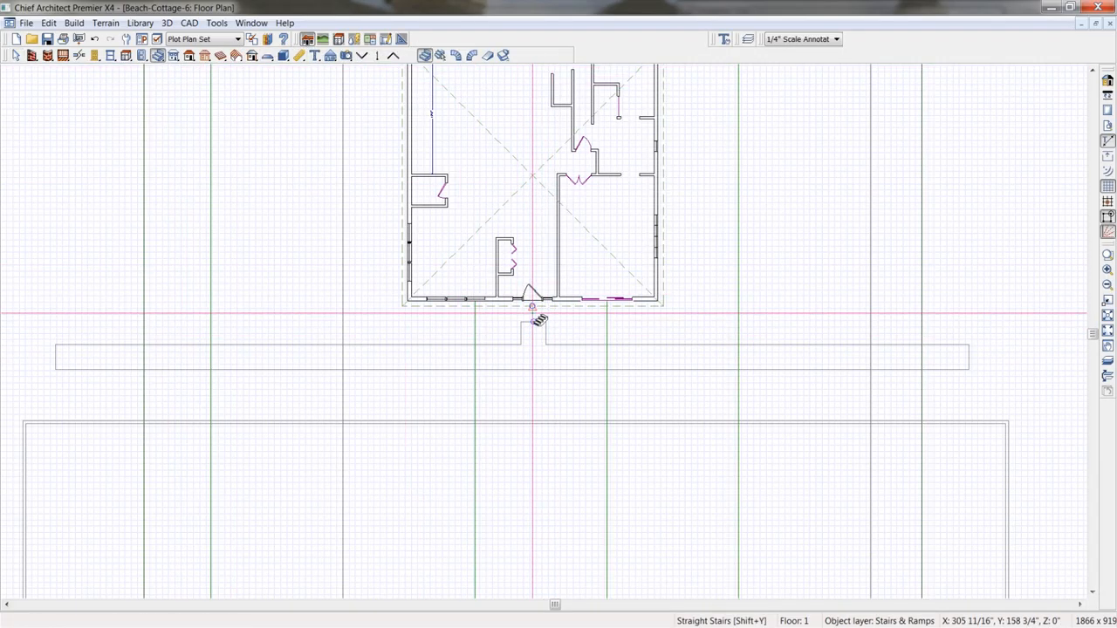
click(536, 321)
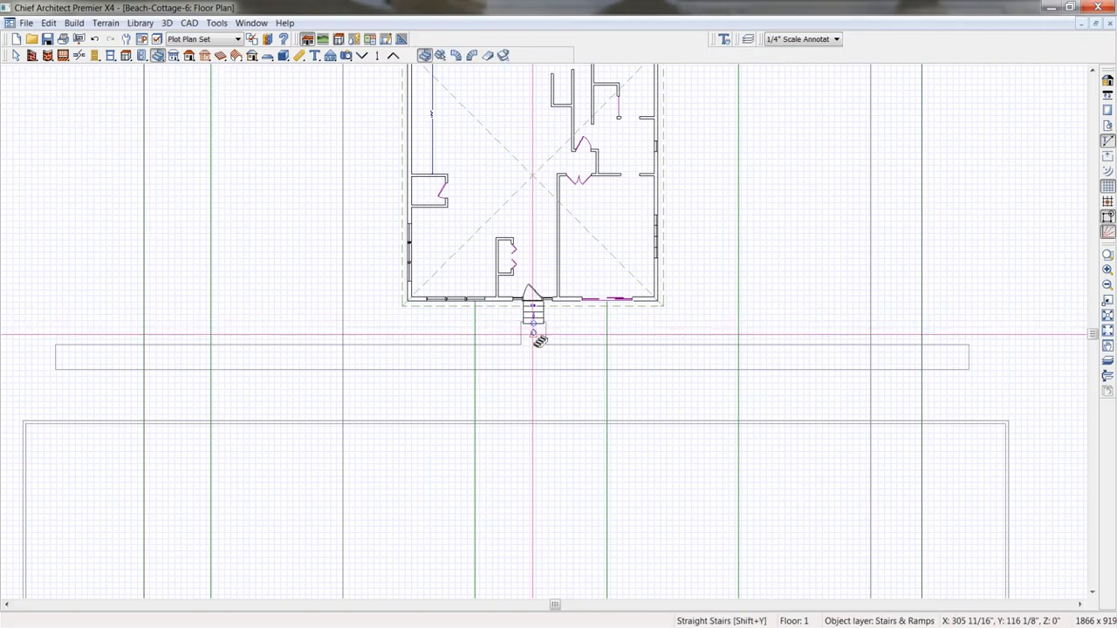
Widen the front stairs on both sides to span the door's sidelights, and widen the entry walk to about 6'-8" to match
scroll(540, 330, up, 3)
scroll(539, 331, up, 2)
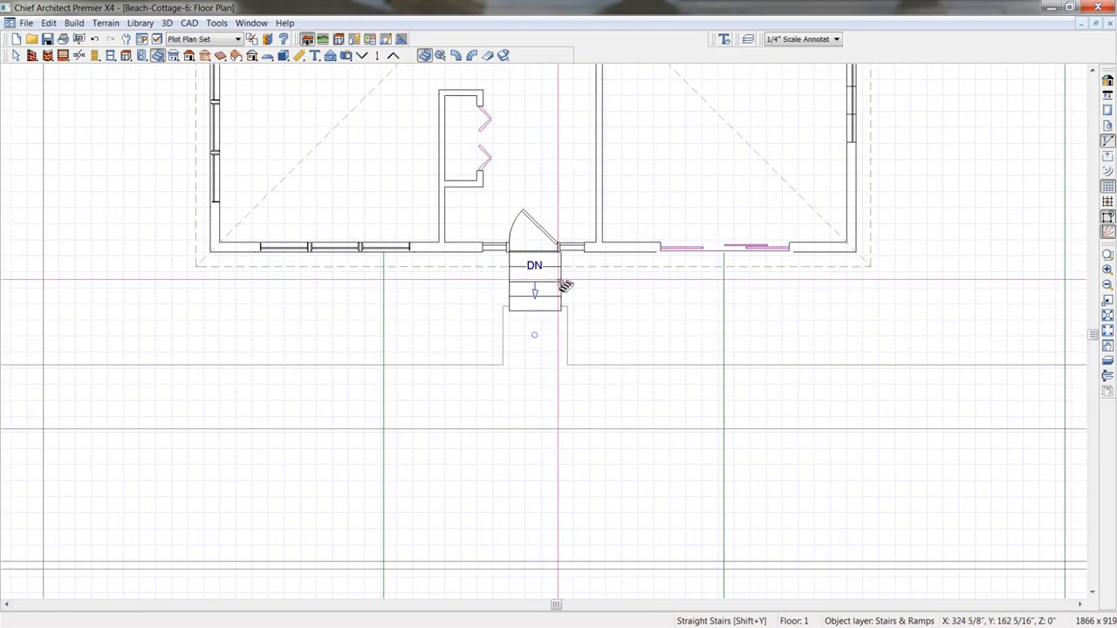
click(563, 288)
drag(572, 265, 583, 266)
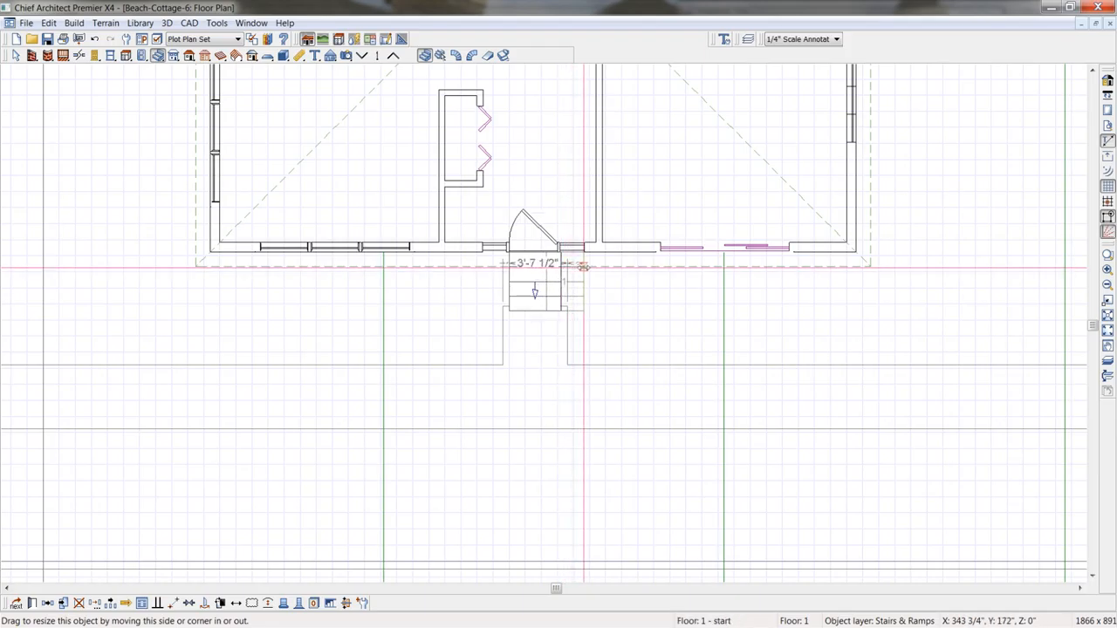
drag(509, 284, 483, 282)
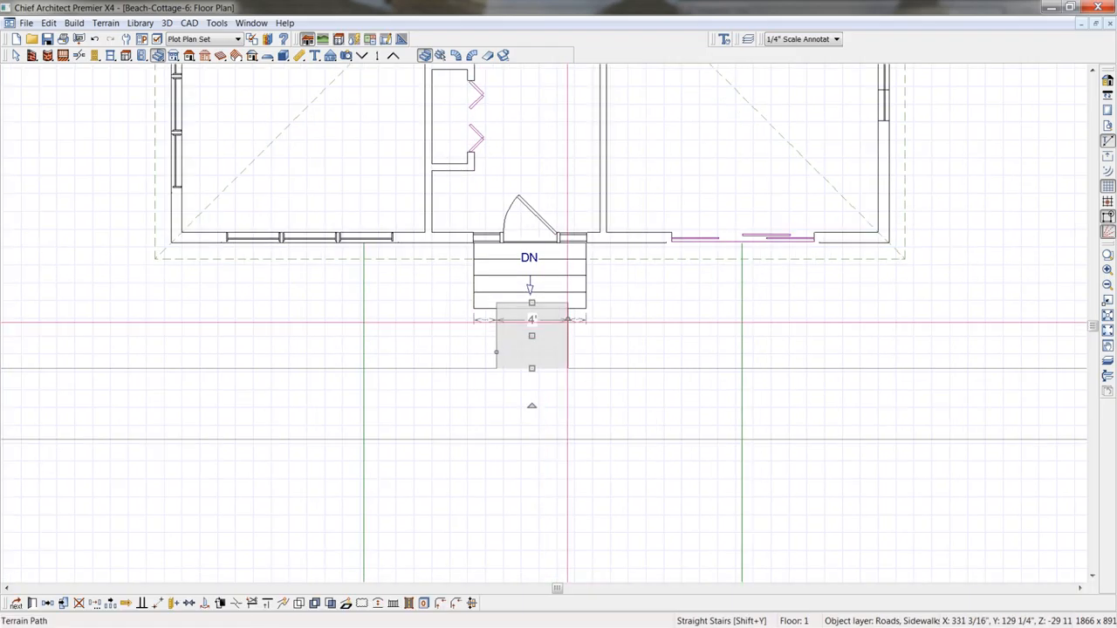
drag(568, 320, 591, 321)
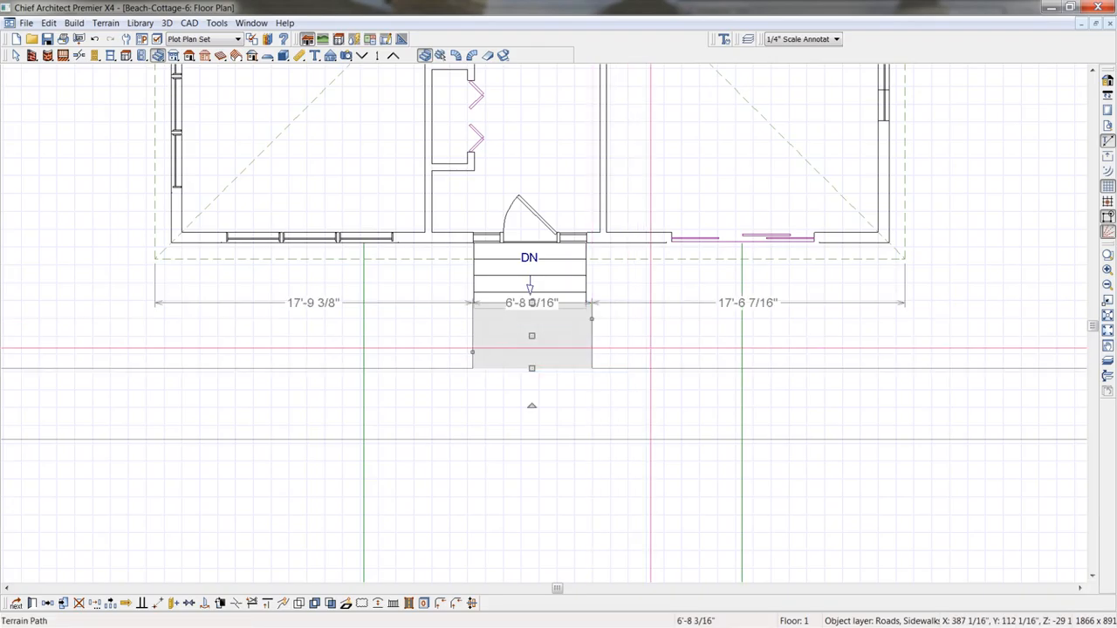
key(shift+y)
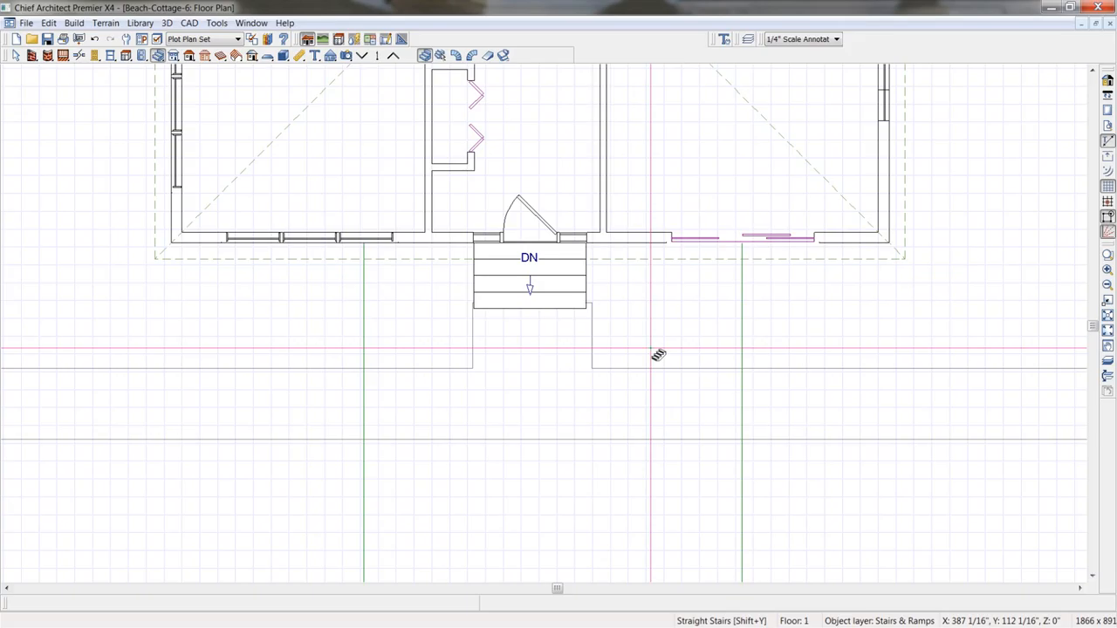
Generate a perspective full overview and examine the house with its road, sidewalks, front stairs and sloped terrain
scroll(658, 355, down, 5)
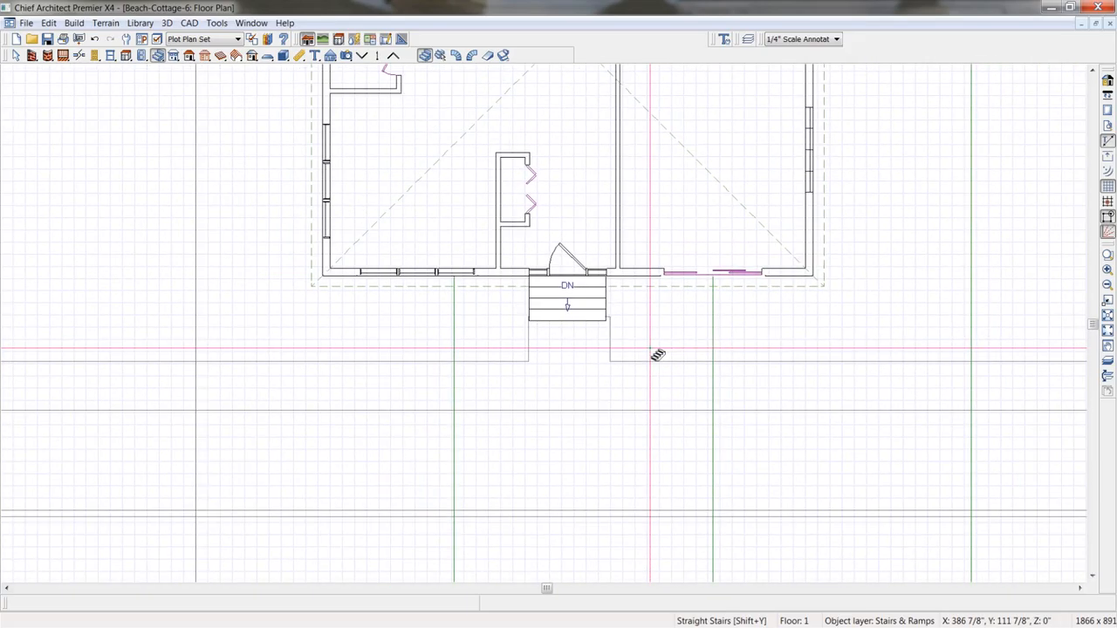
scroll(658, 356, down, 4)
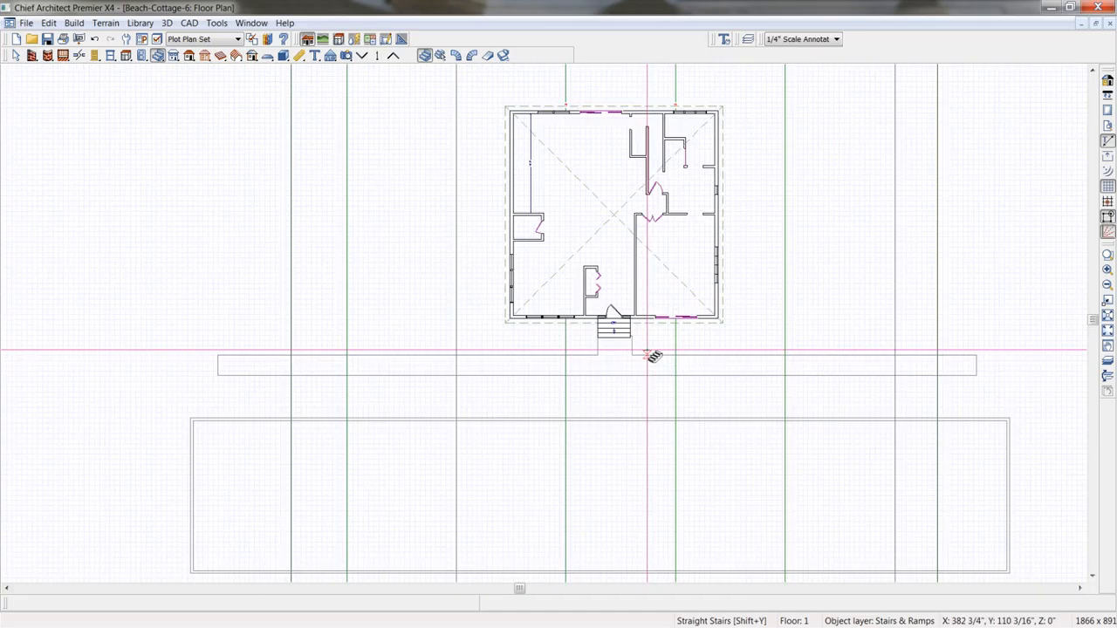
scroll(622, 374, down, 2)
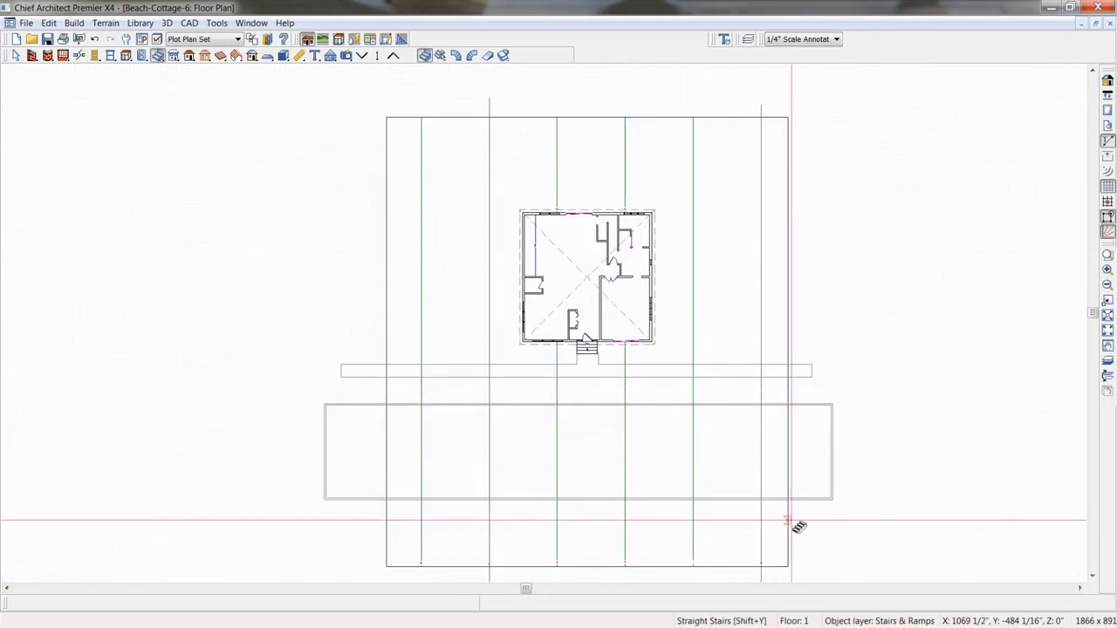
click(346, 56)
click(456, 55)
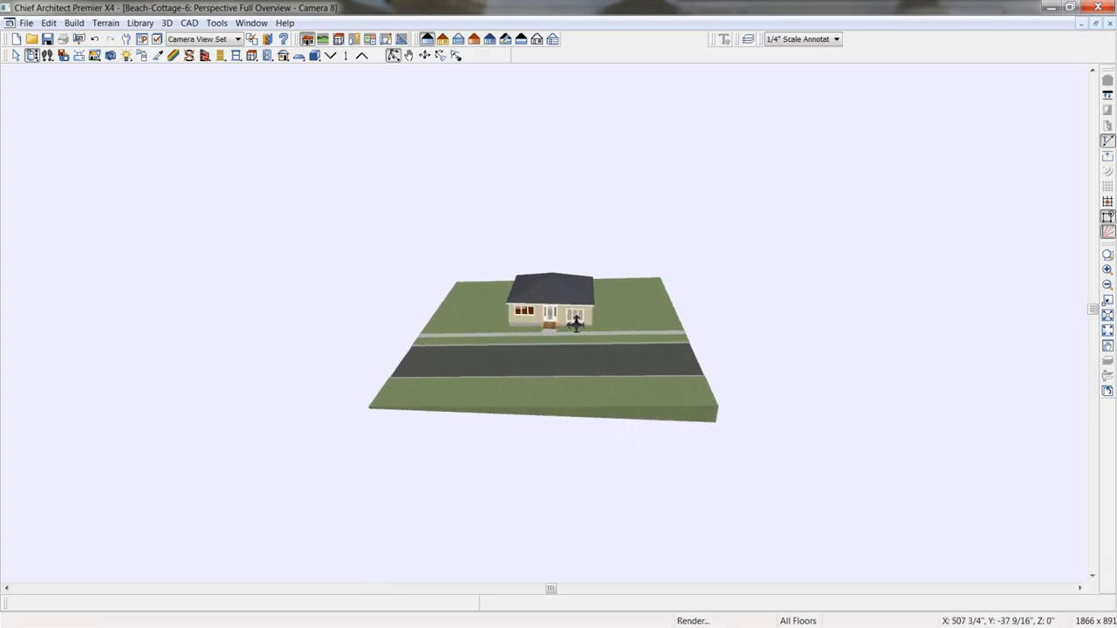
scroll(506, 325, up, 3)
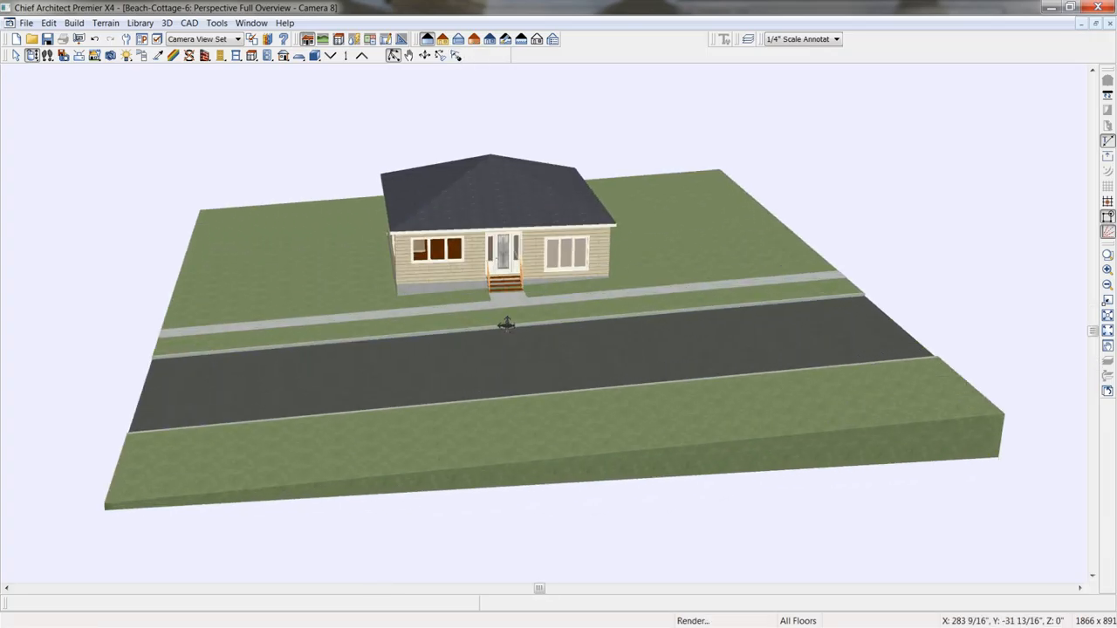
drag(507, 325, 532, 330)
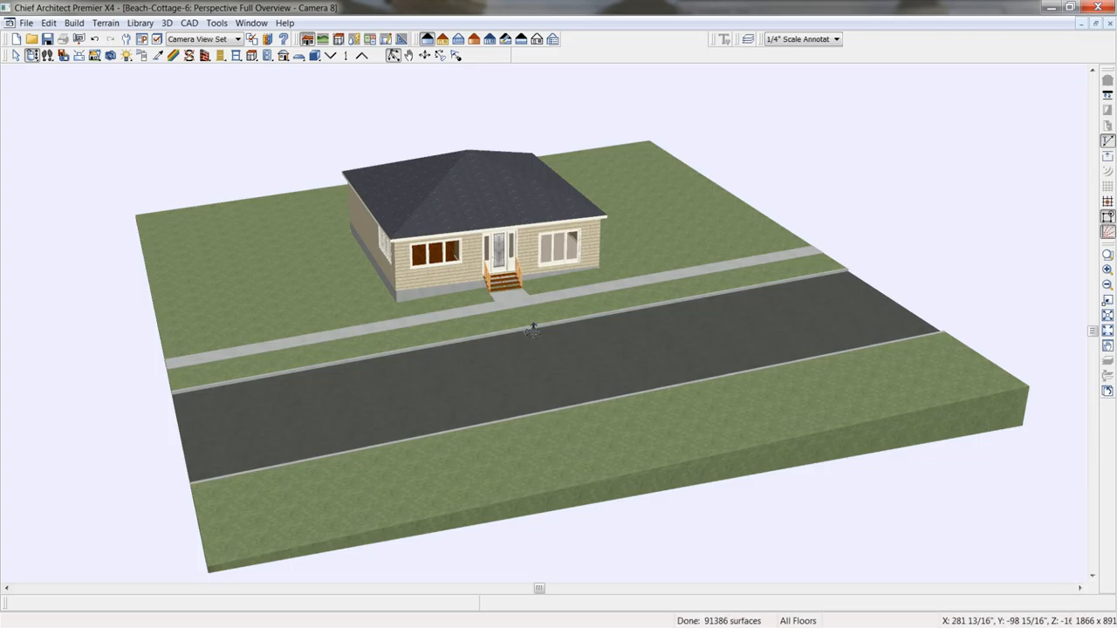
Display the library browser and list all plants with an unfiltered Plant Chooser search
scroll(536, 363, up, 2)
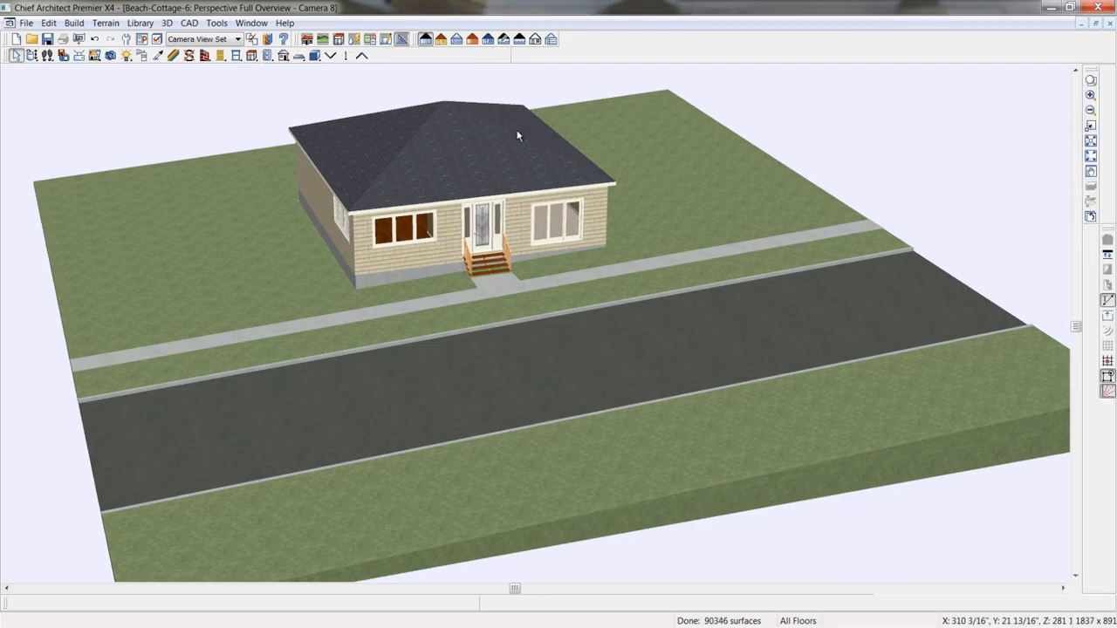
click(268, 40)
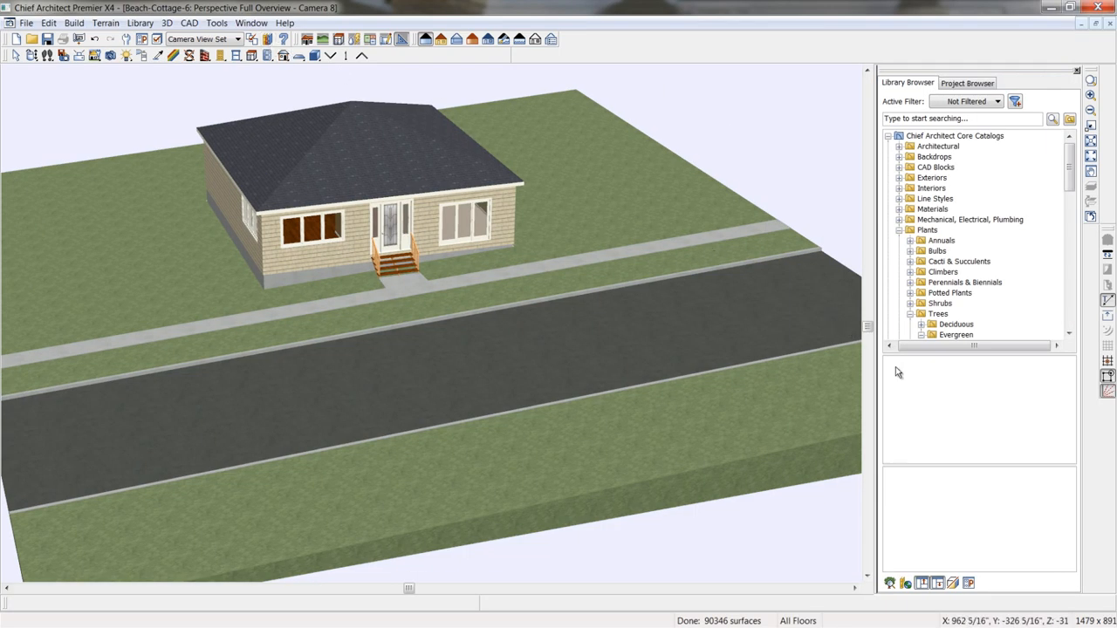
click(905, 583)
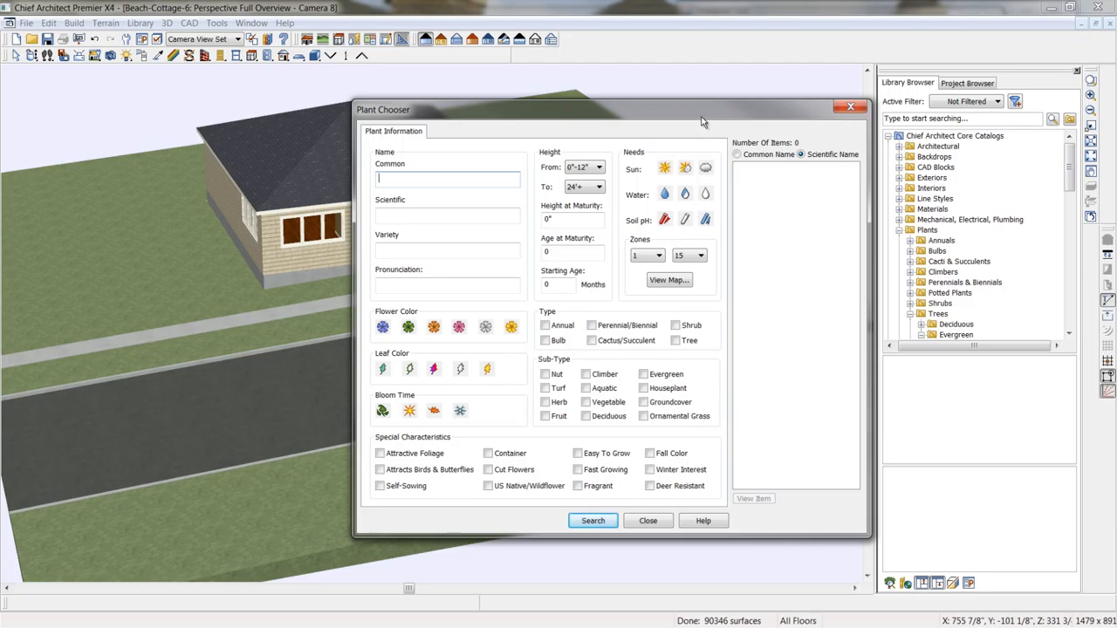
click(611, 520)
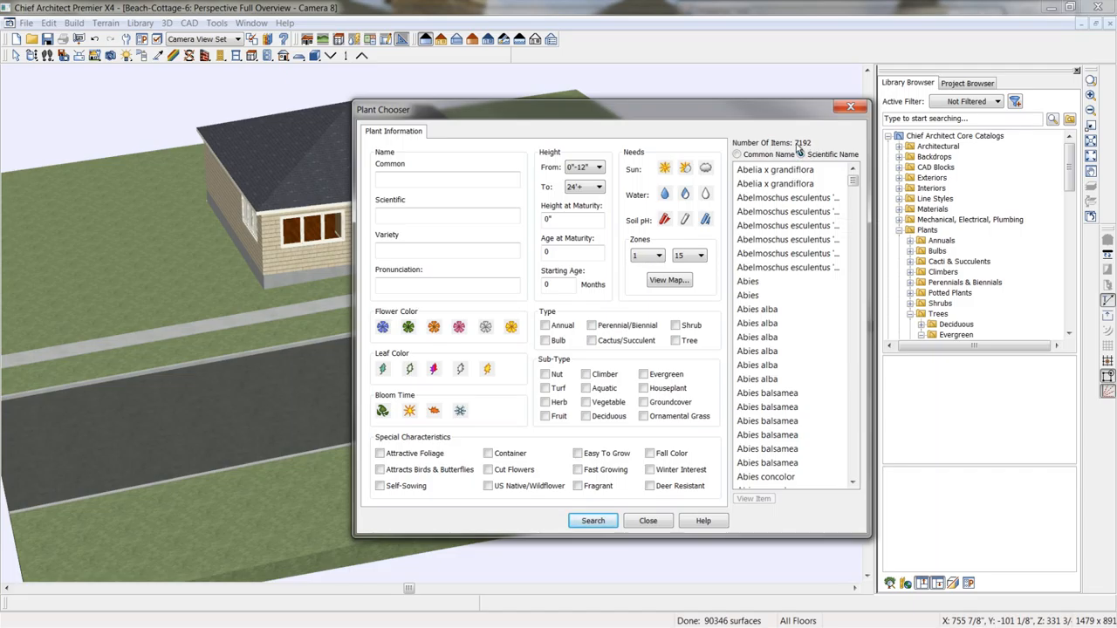
View the hardiness zone map from the Plant Chooser and set its region to Eastern USA
click(415, 181)
click(668, 280)
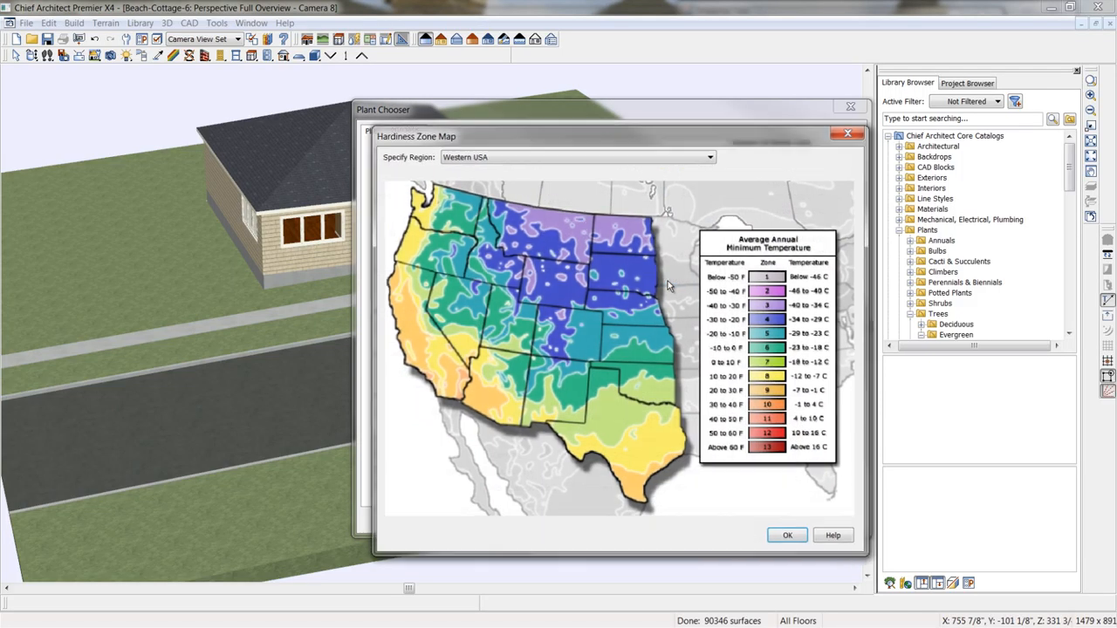
click(707, 159)
click(505, 179)
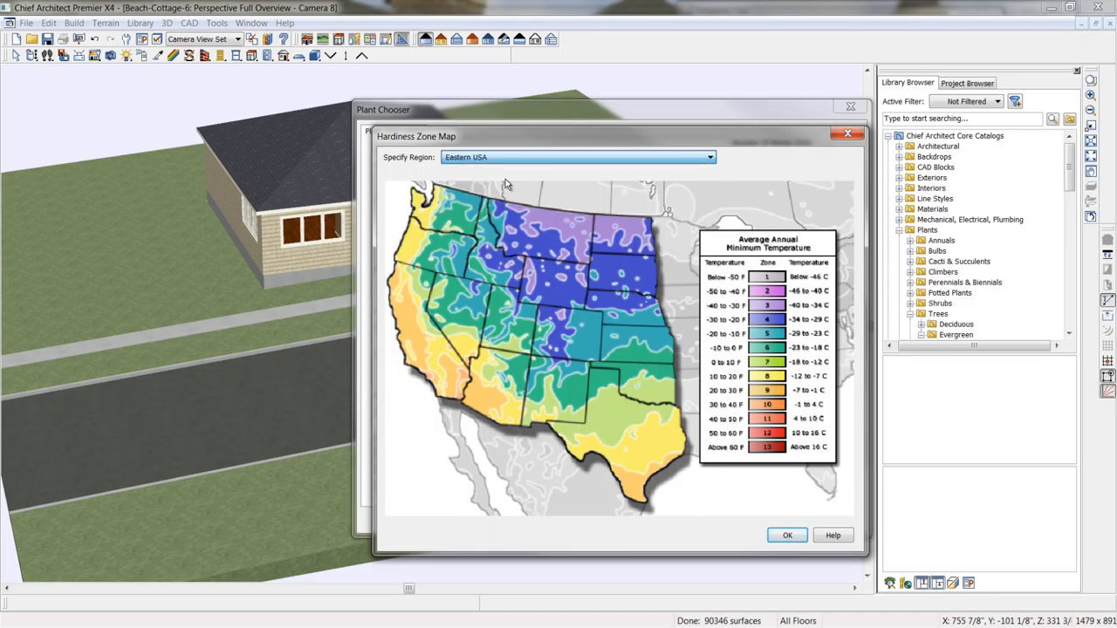
click(787, 535)
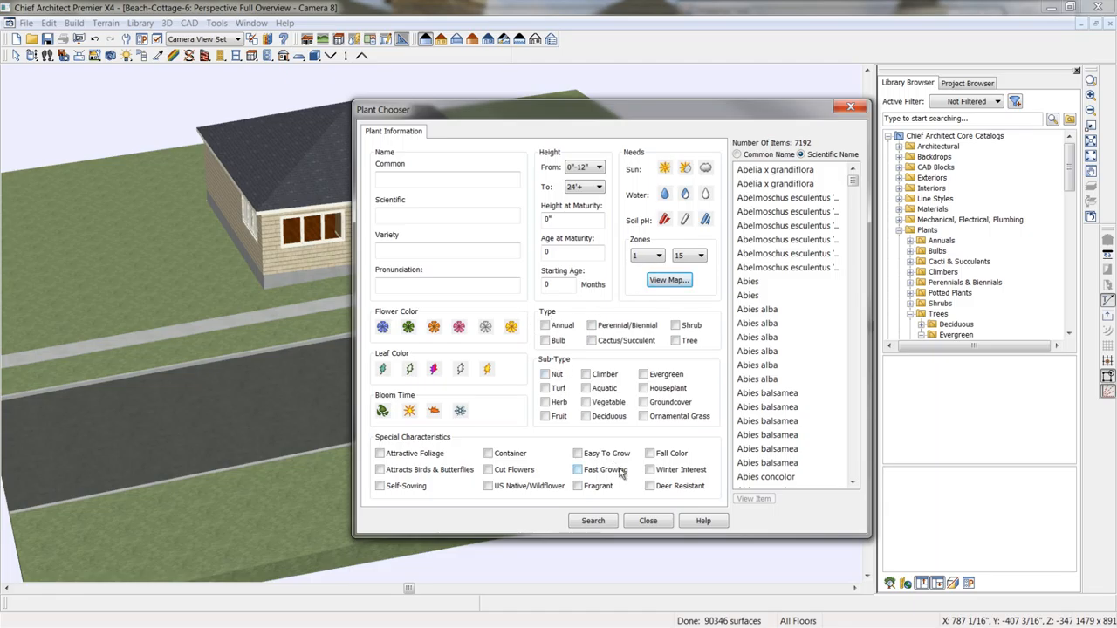
Search for plants with the common name "ponderosa" and locate the young Pinus ponderosa in the library
click(460, 178)
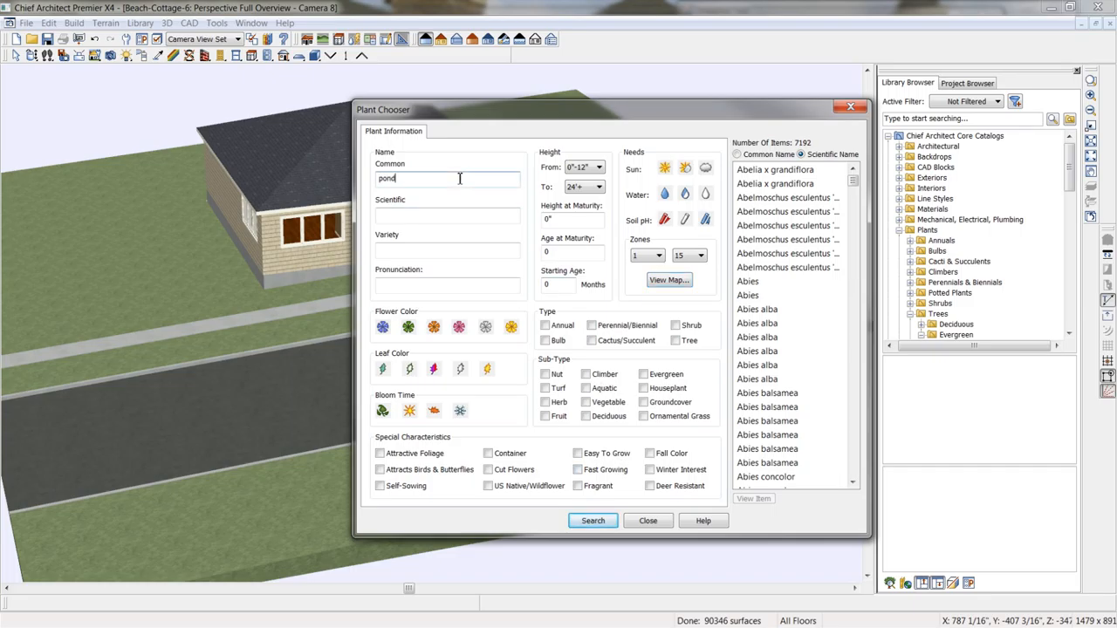
text(pondersa)
key(BackSpace)
key(BackSpace)
text(o)
key(Return)
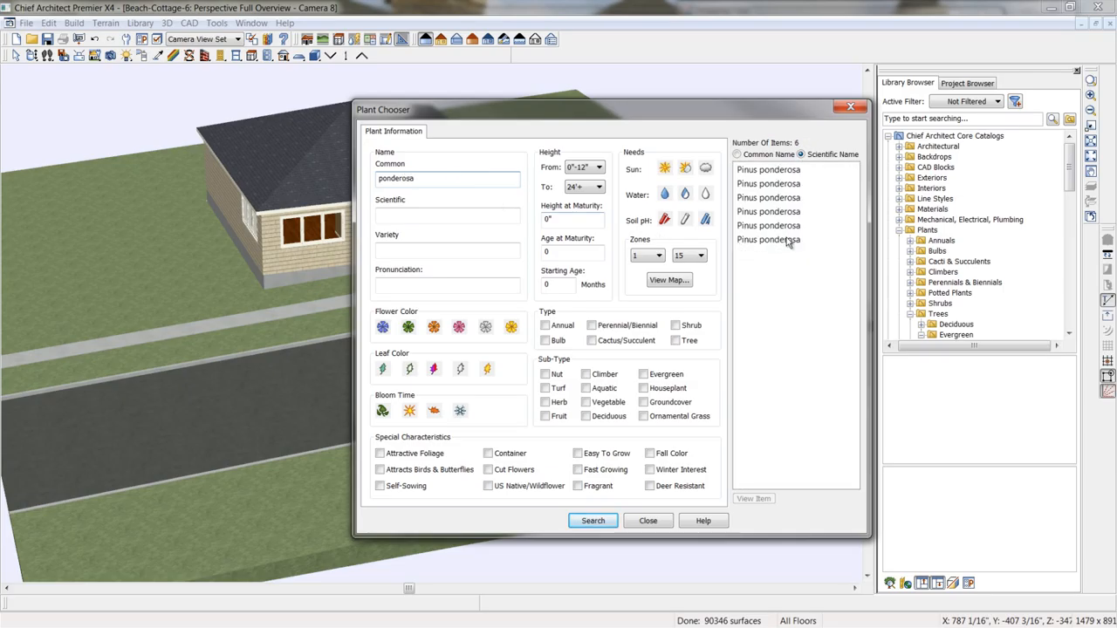
click(768, 211)
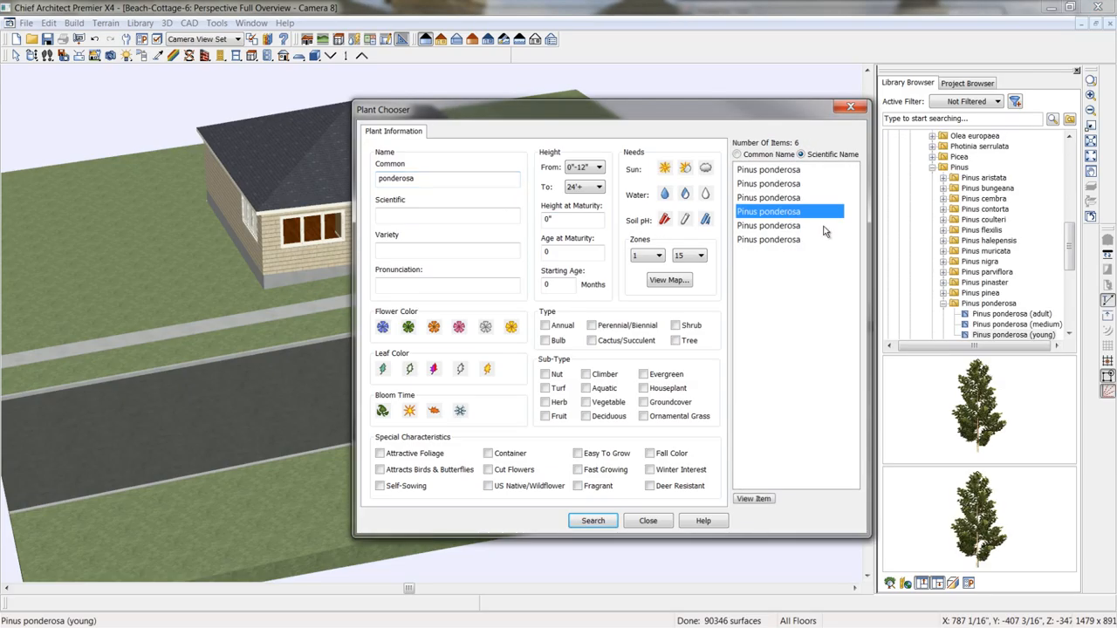
Place a Pinus ponderosa (young) tree at the far edge of the road, opposite the house
drag(1072, 252, 1078, 272)
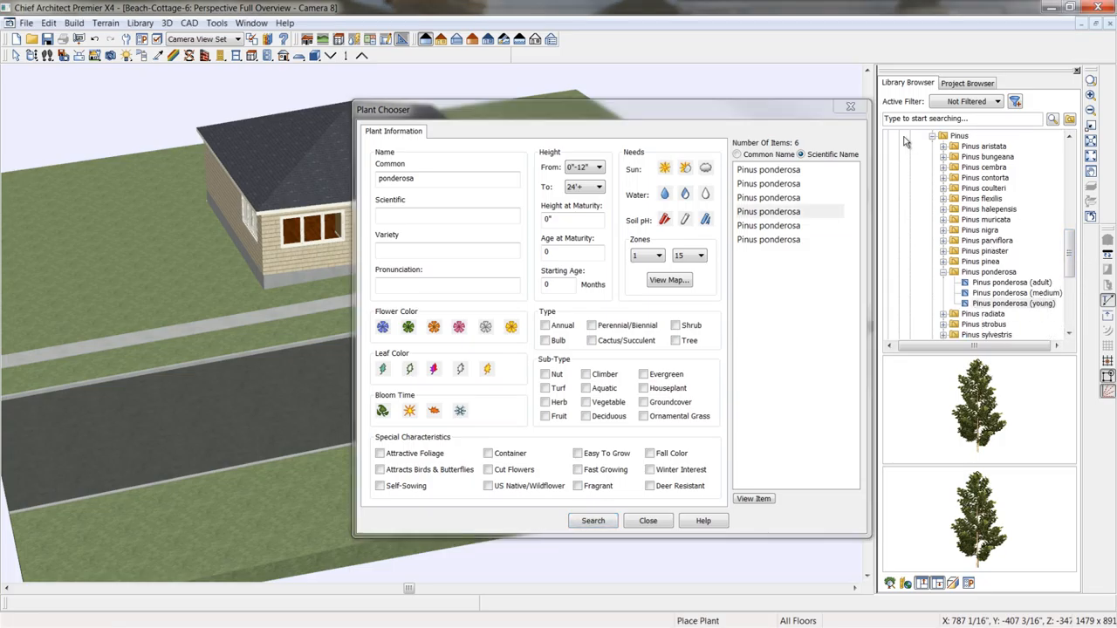
click(850, 108)
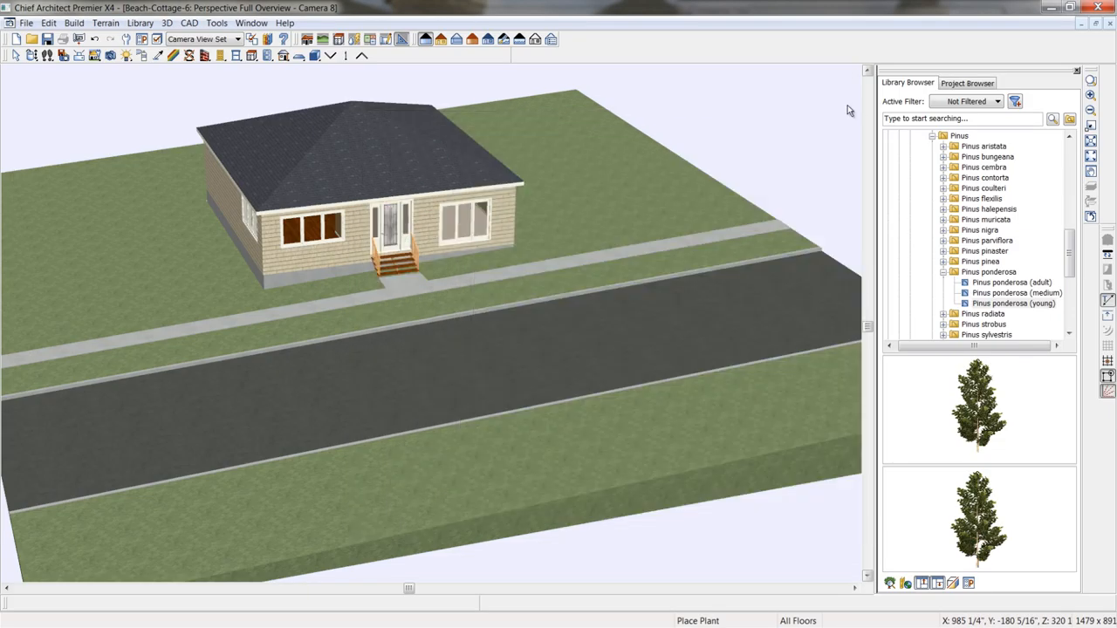
click(1015, 304)
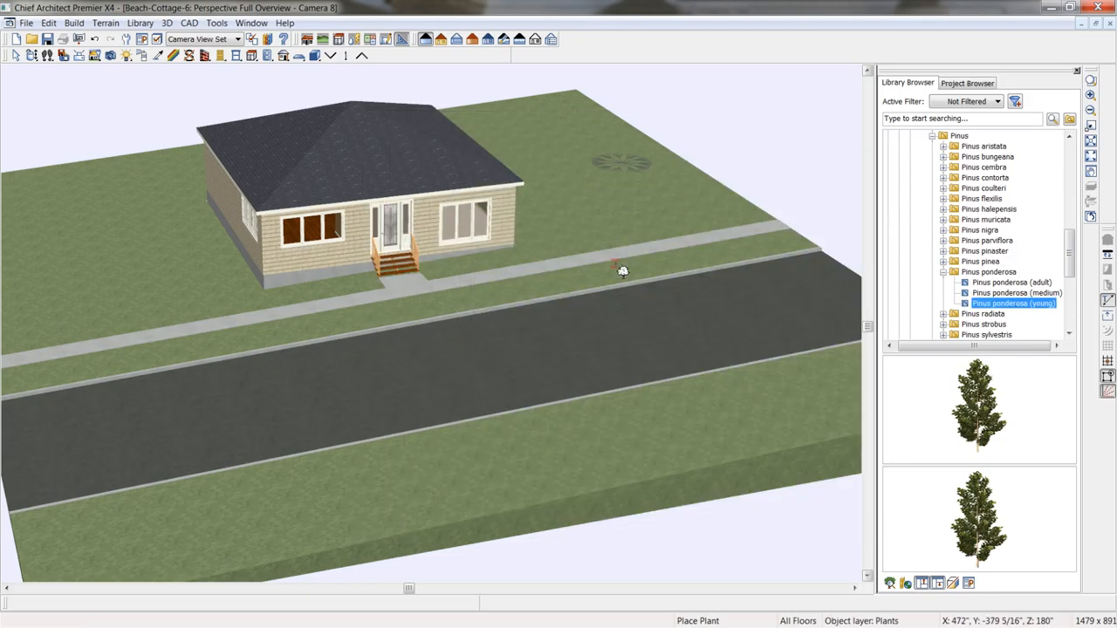
click(618, 395)
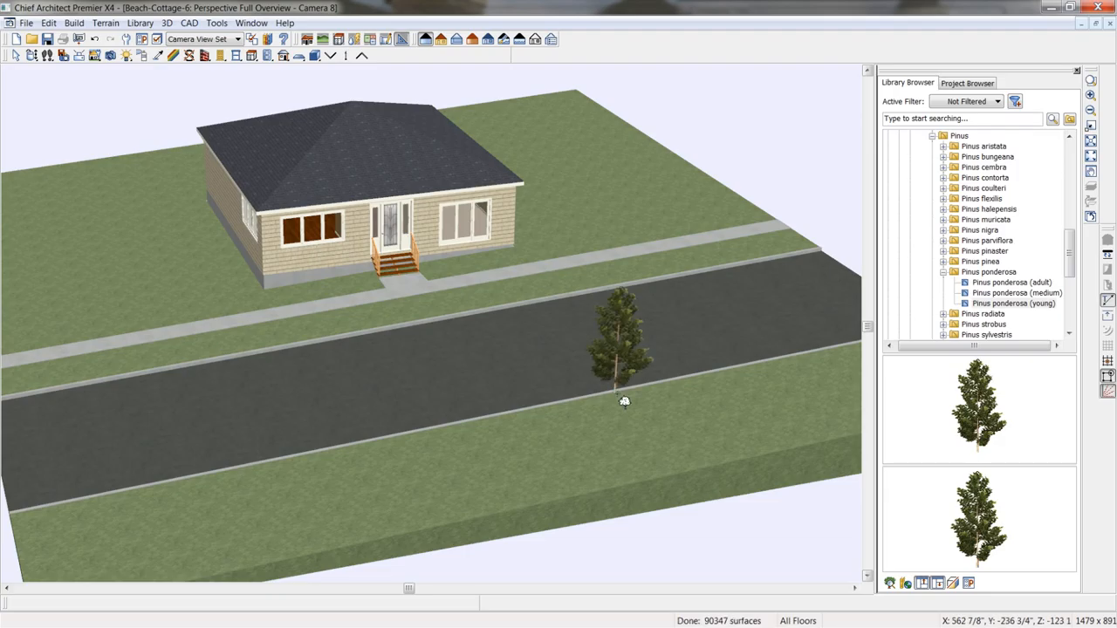
Return to the floor plan and turn on display of the Plants layer in the Plot Plan Set
click(1111, 25)
scroll(501, 269, up, 2)
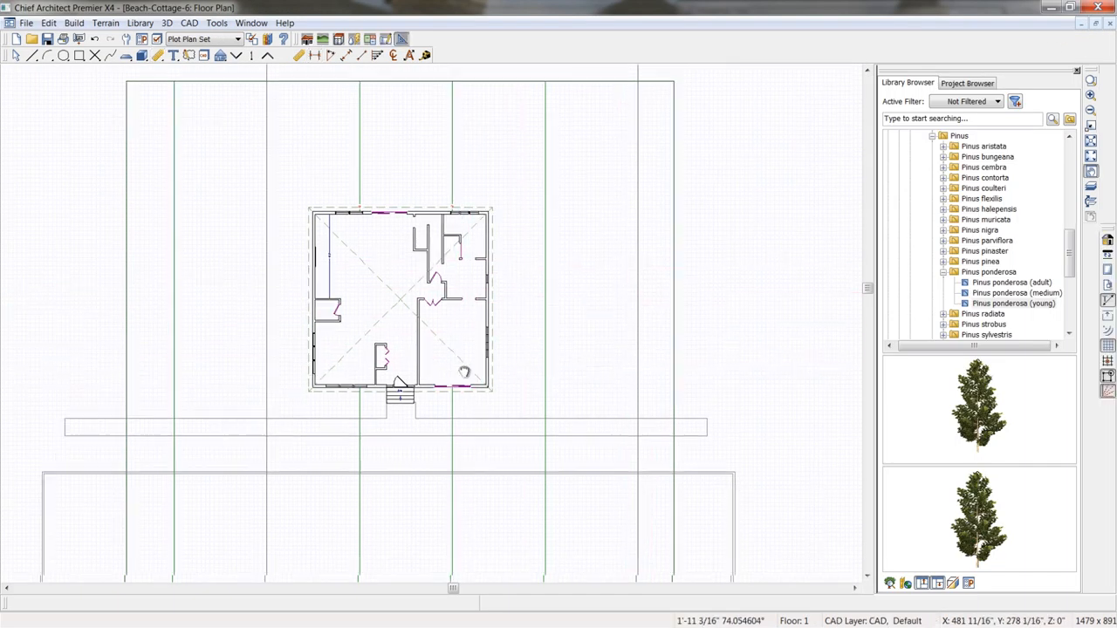
middle_drag(501, 270, 500, 270)
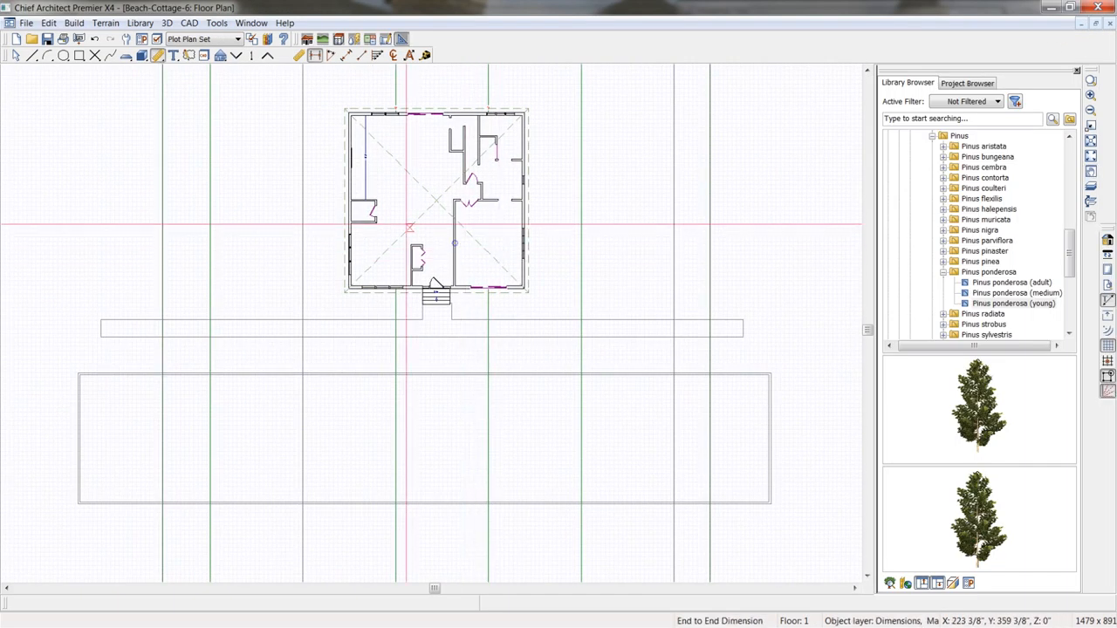
click(238, 42)
click(239, 42)
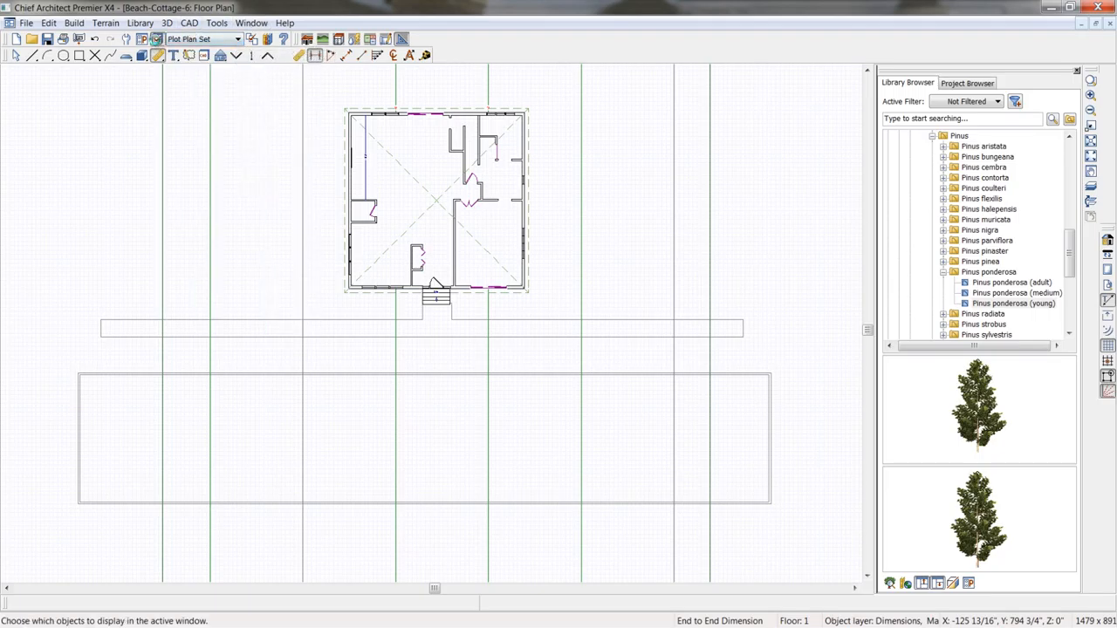
click(156, 39)
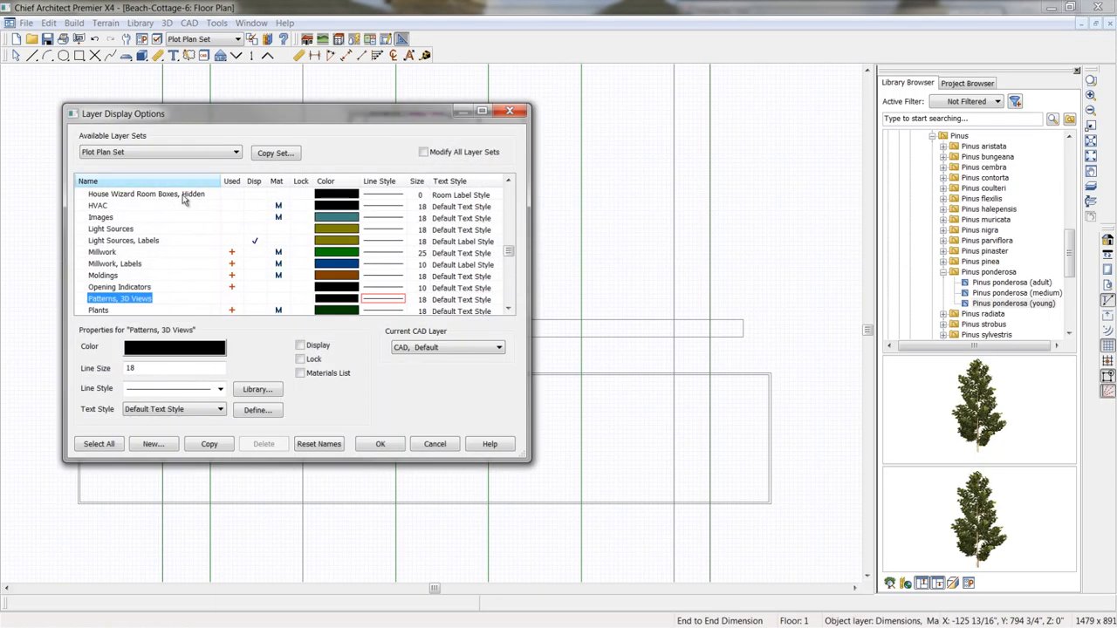
click(258, 311)
click(380, 443)
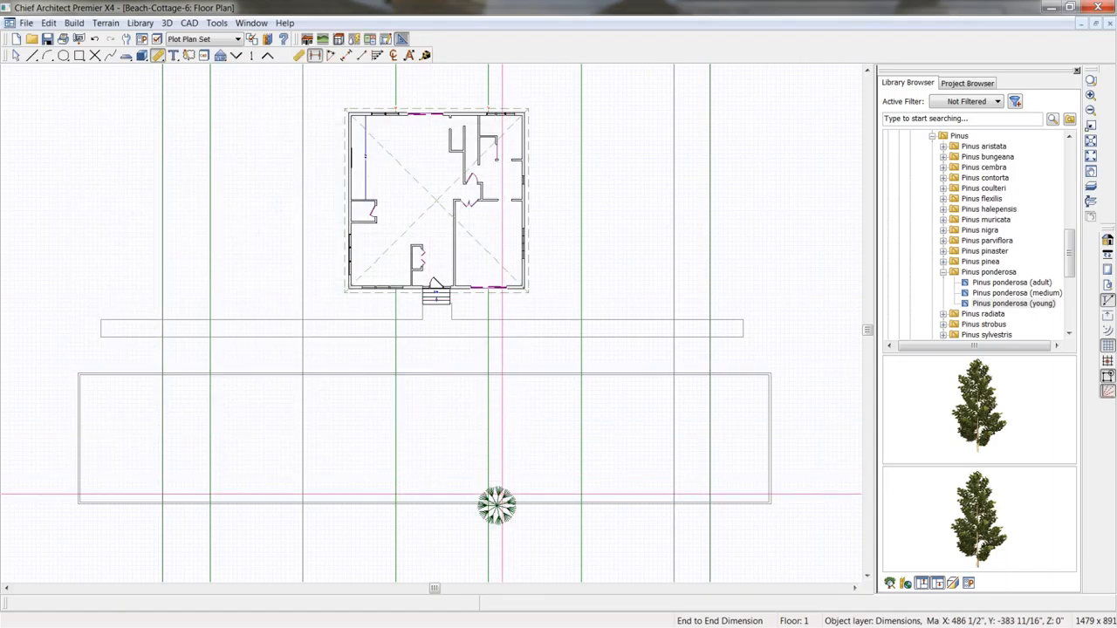
Move the young tree to the strip between sidewalk and road, right of the entry walk, and copy it about 60' to the left
click(501, 508)
click(499, 508)
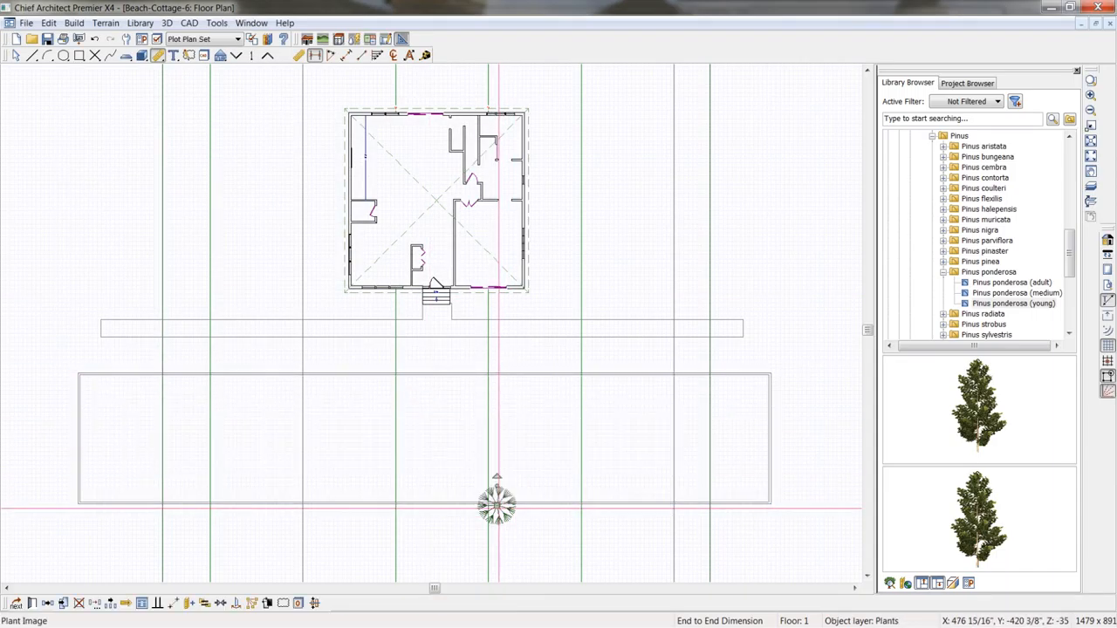
drag(497, 505, 557, 353)
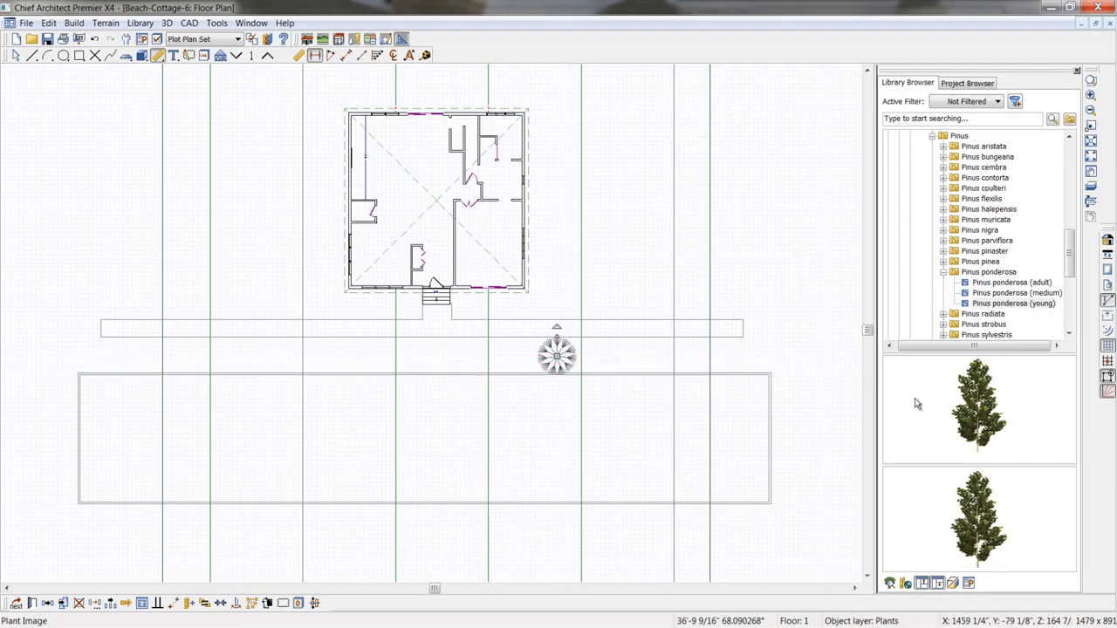
click(47, 603)
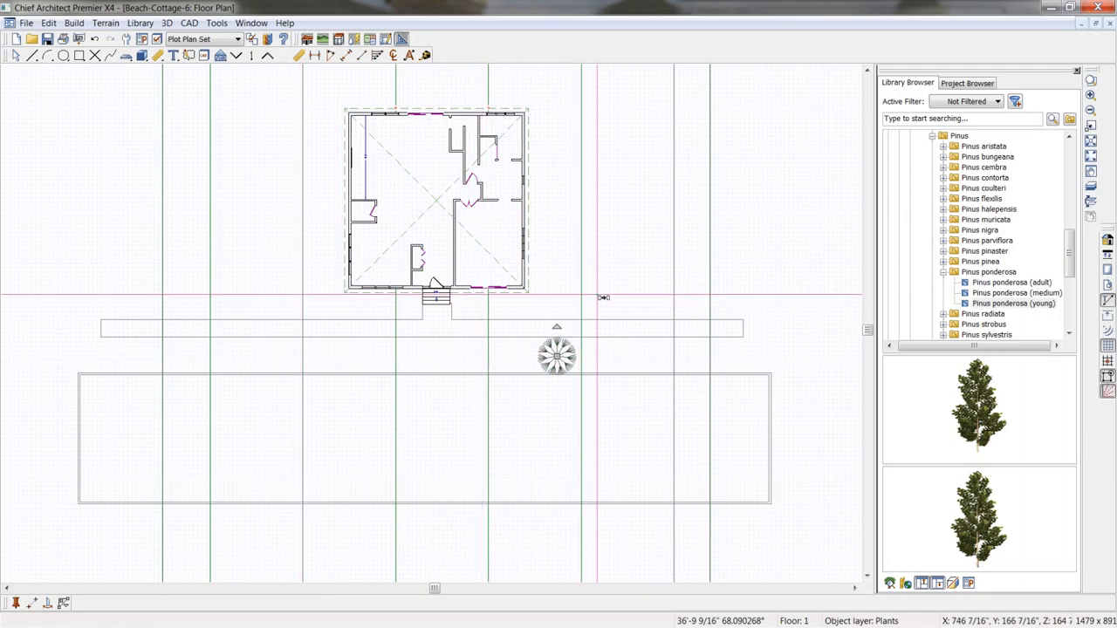
drag(557, 355, 292, 355)
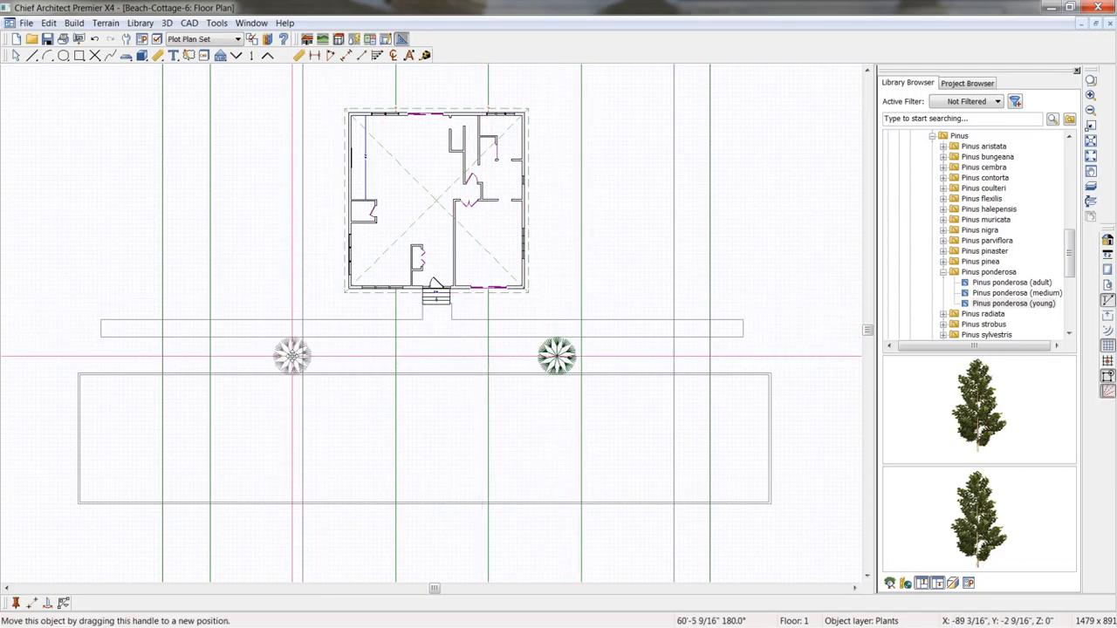
Place four Pinus ponderosa (adult) trees, one on each side of the house and one near each rear corner
click(1003, 282)
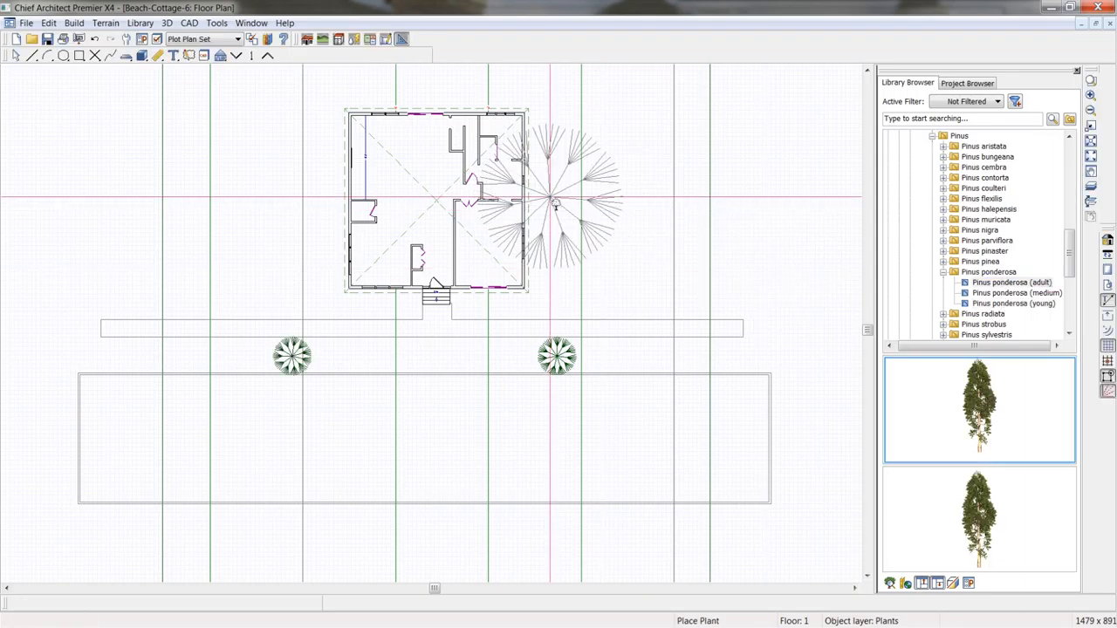
click(637, 218)
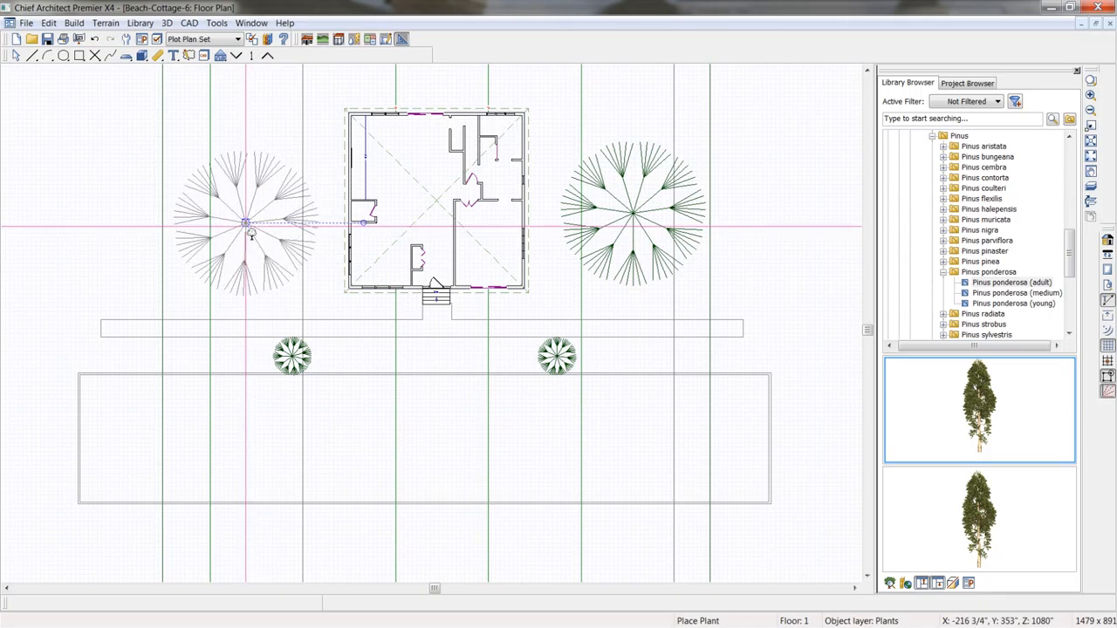
click(247, 225)
click(293, 80)
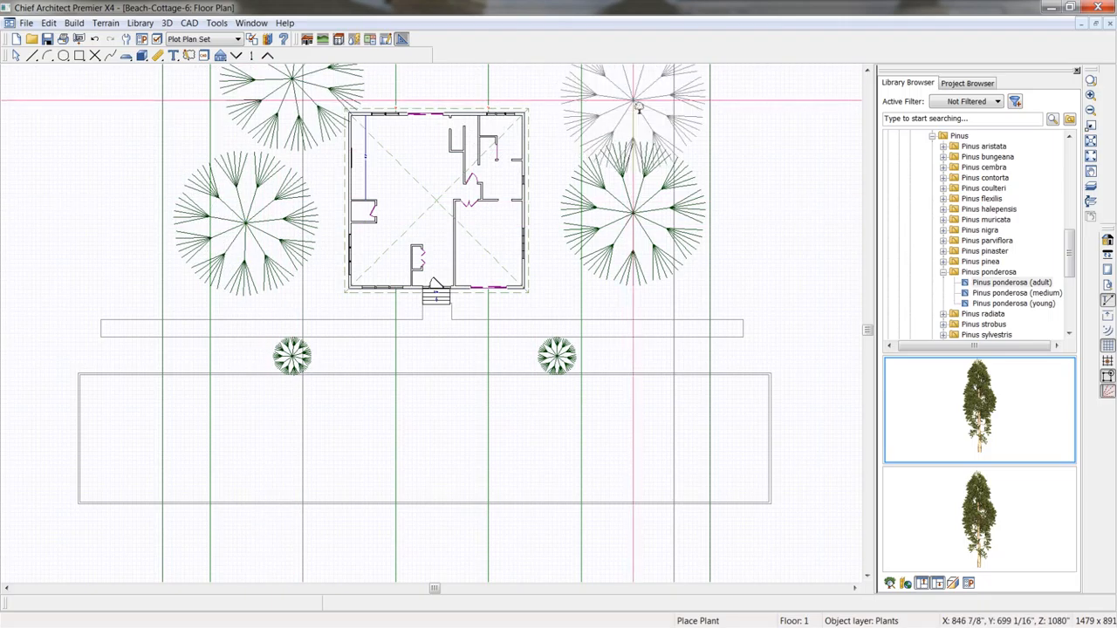
click(625, 87)
Review the plant information of the adult tree to the right of the house, including its maturity height and starting age
scroll(625, 131, down, 3)
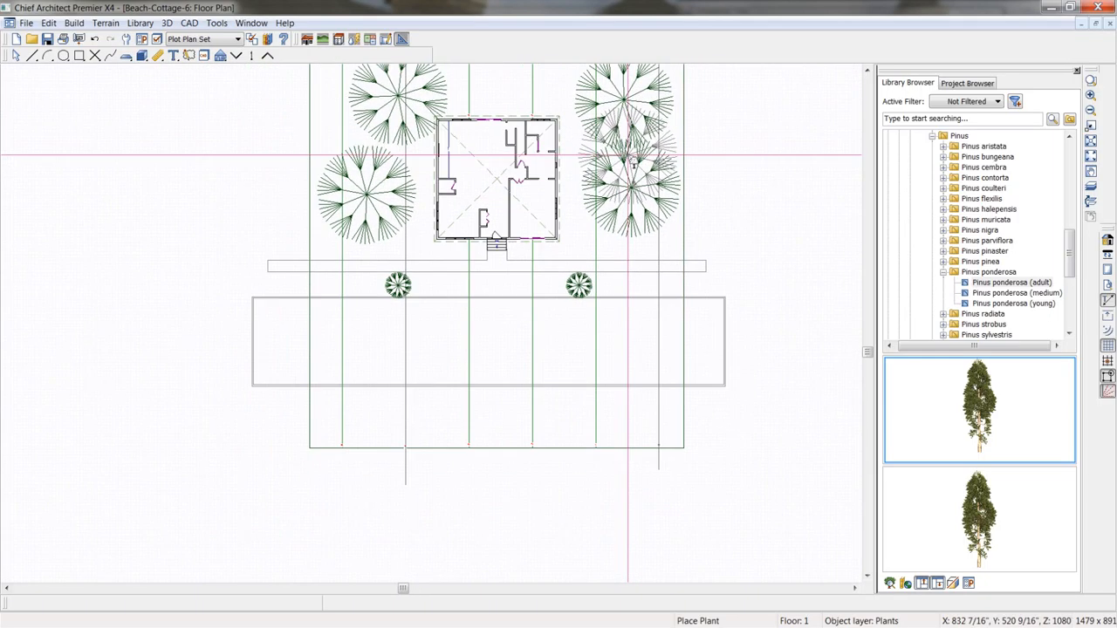
key(space)
click(641, 199)
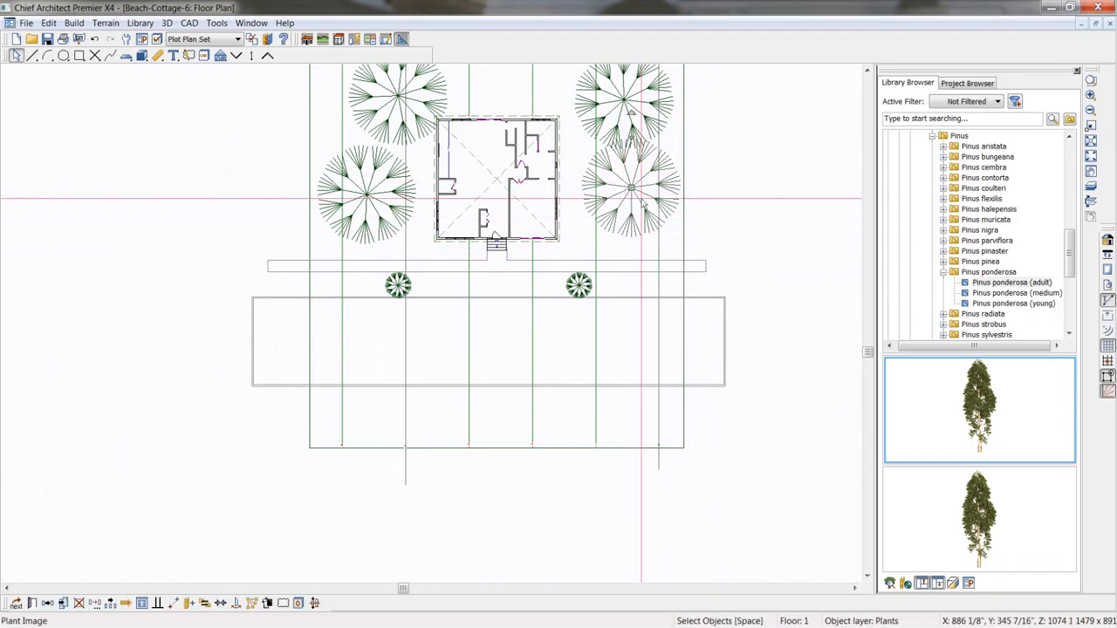
double_click(642, 199)
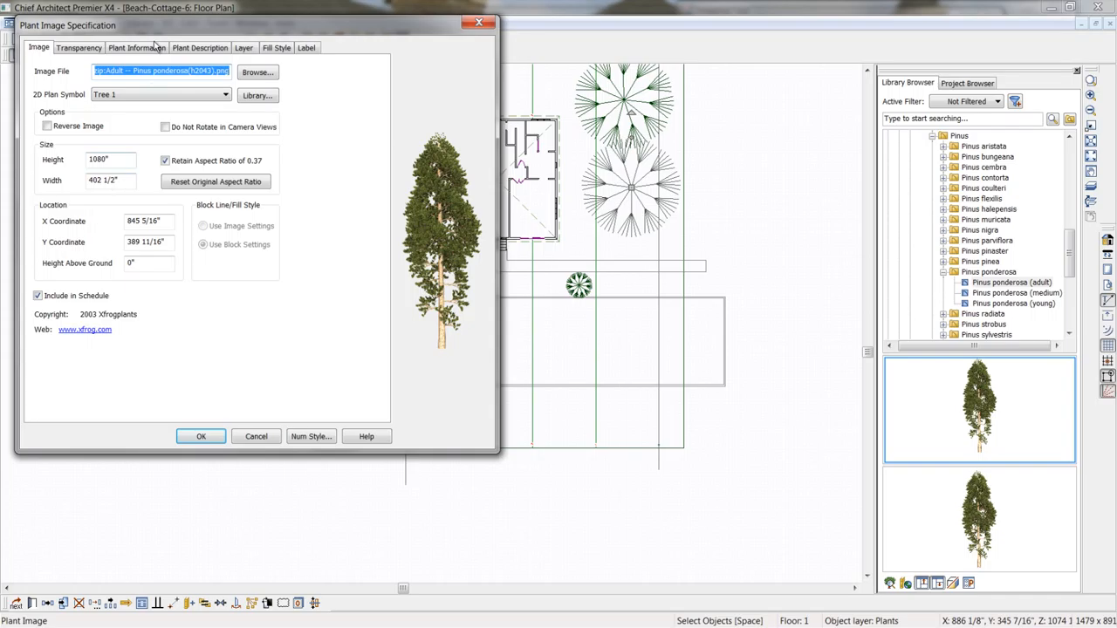
click(128, 52)
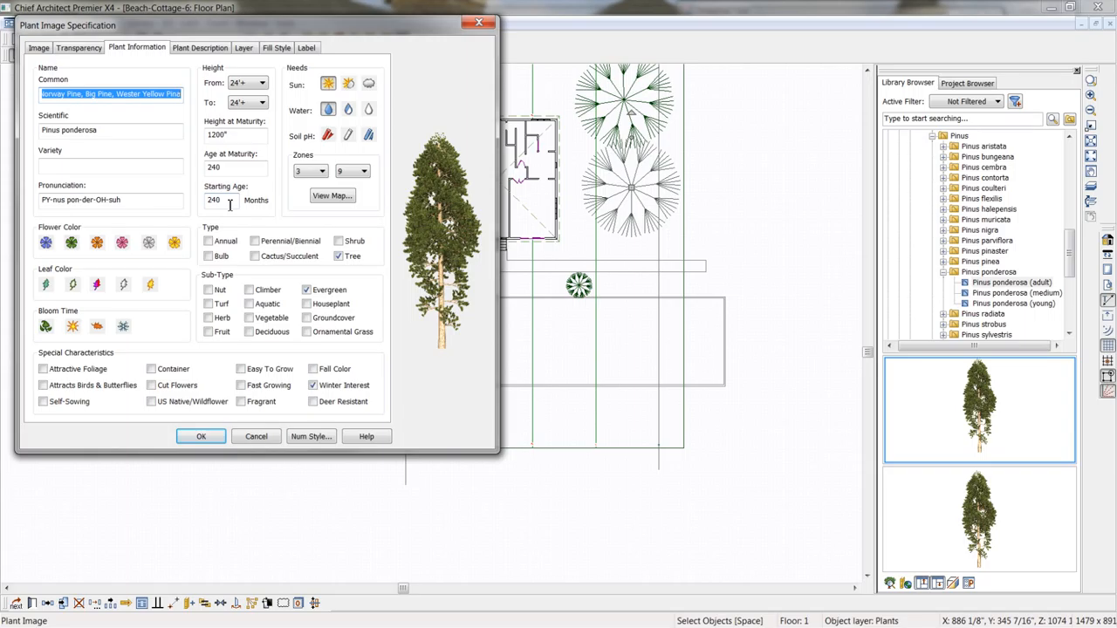
click(478, 25)
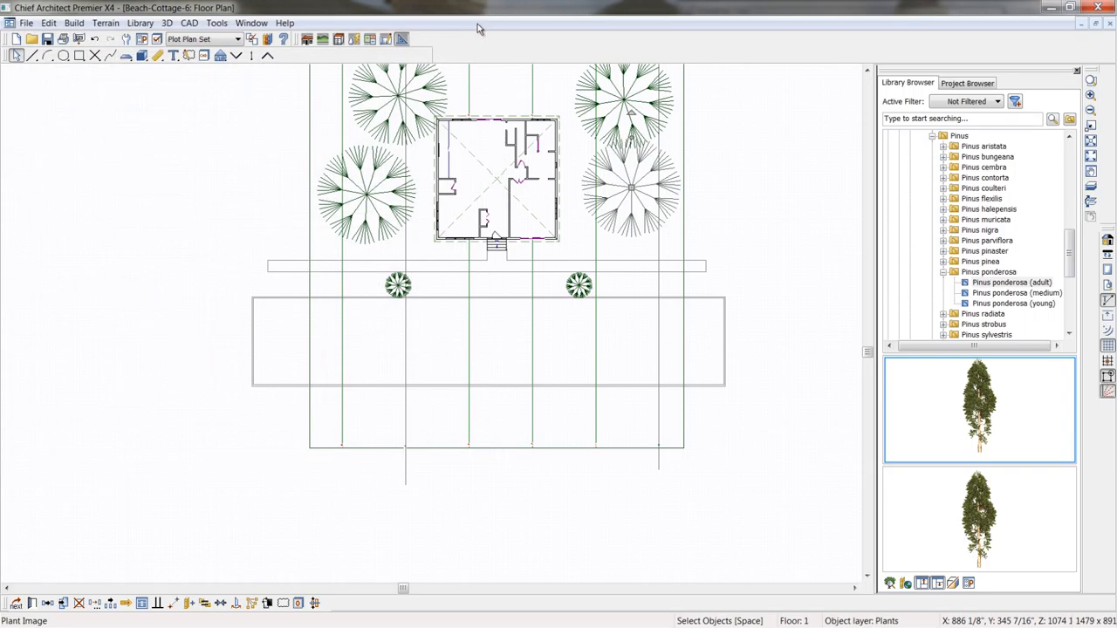
Examine the Grow Plants tool and its month setting without applying any growth
click(267, 57)
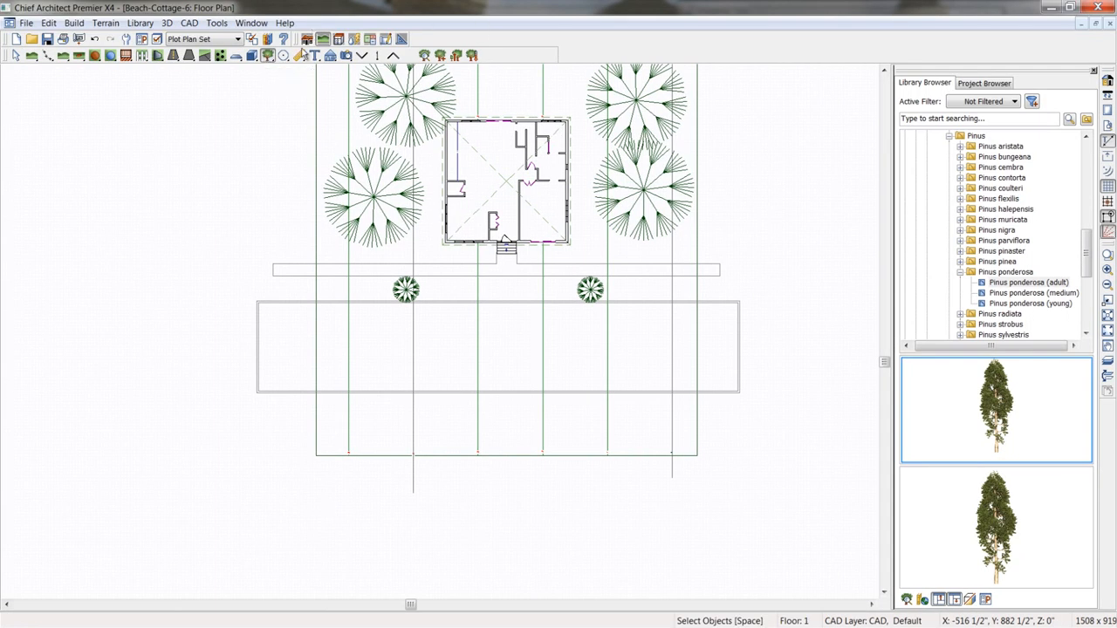
click(456, 55)
drag(32, 72, 74, 74)
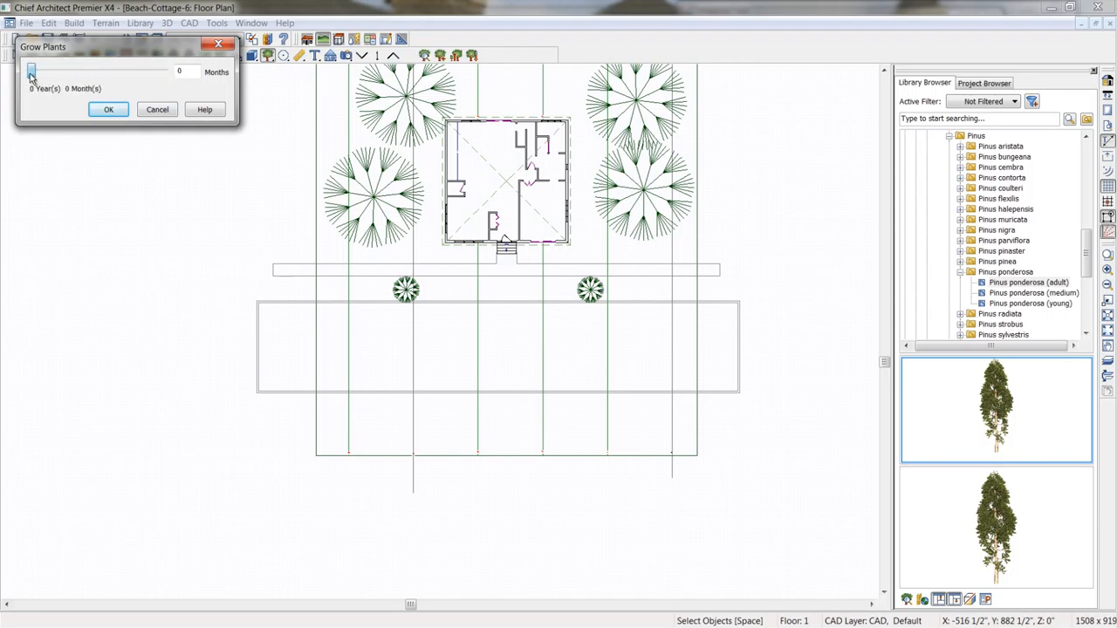
click(218, 44)
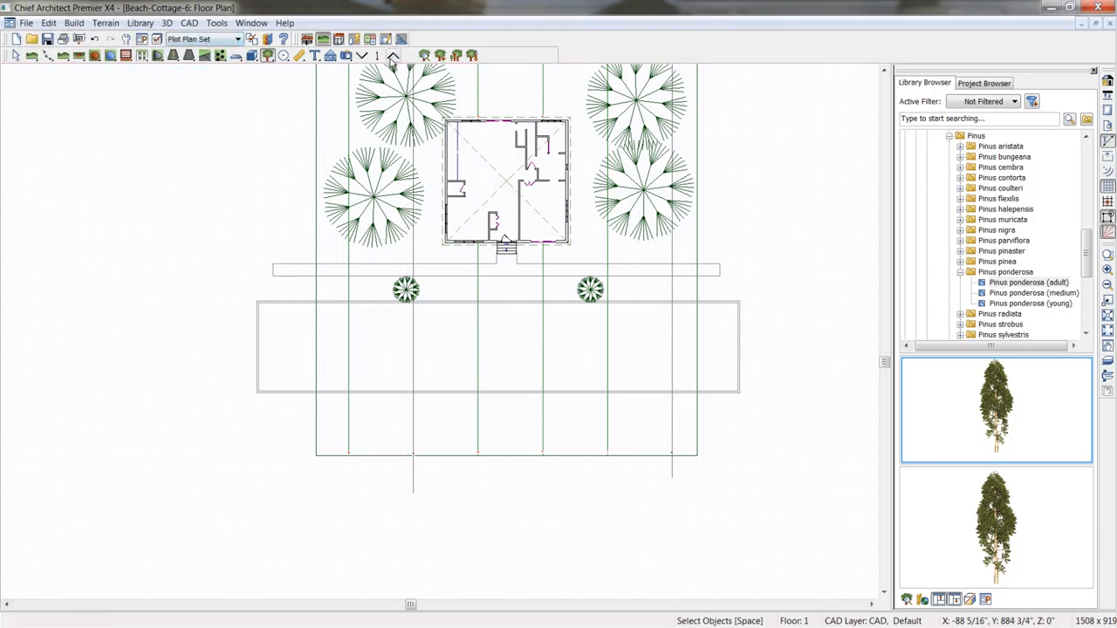
Create a full perspective overview of the site and orbit it to face the front of the house
click(347, 56)
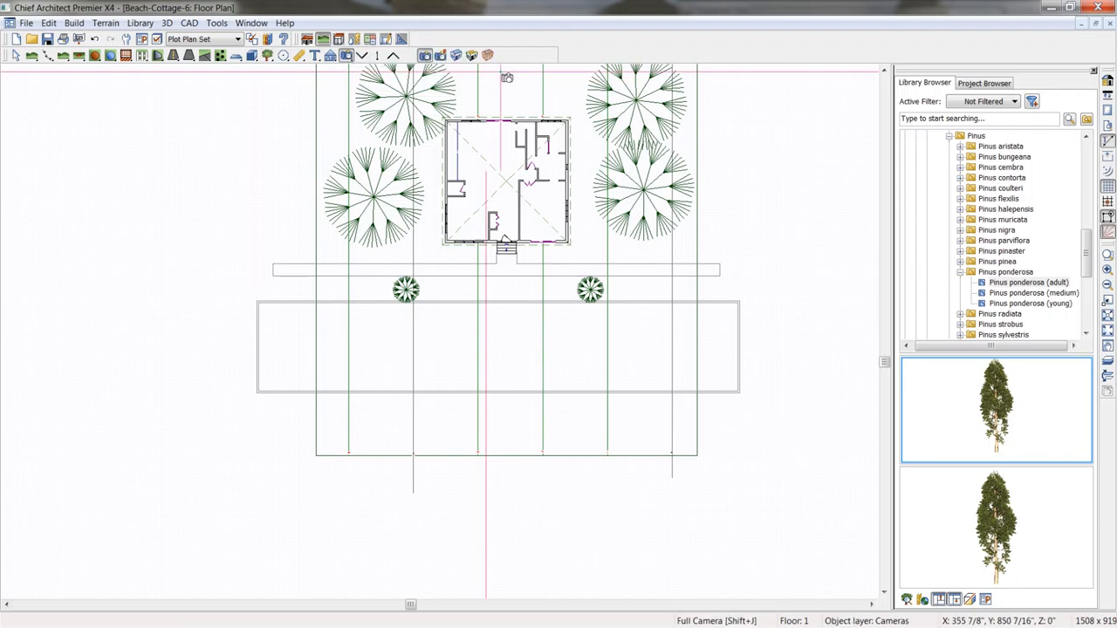
click(455, 56)
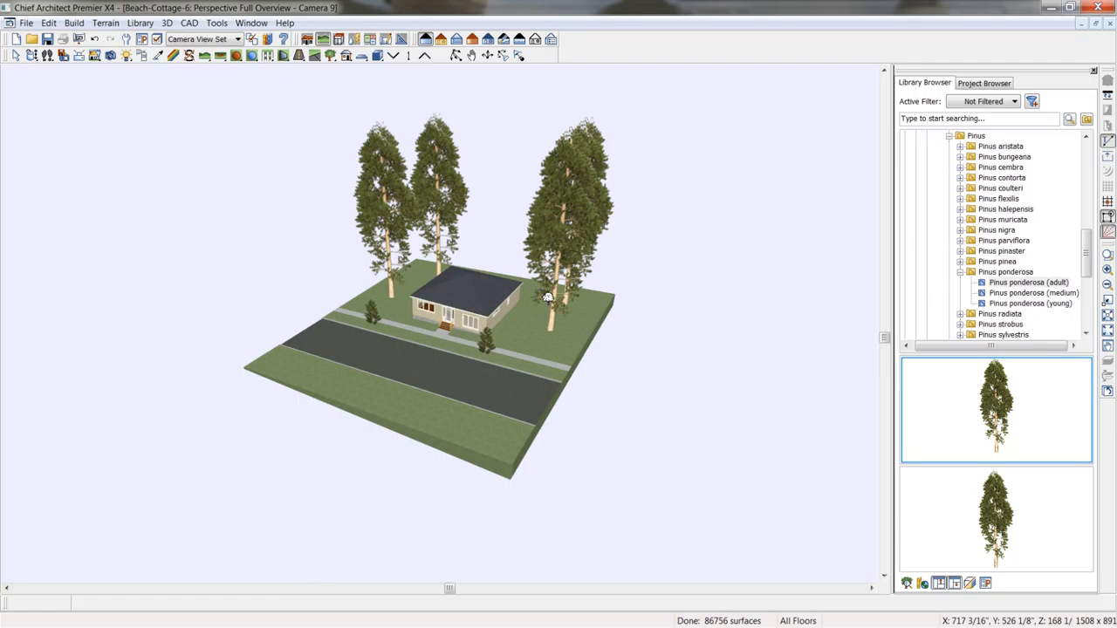
click(31, 55)
drag(358, 316, 525, 222)
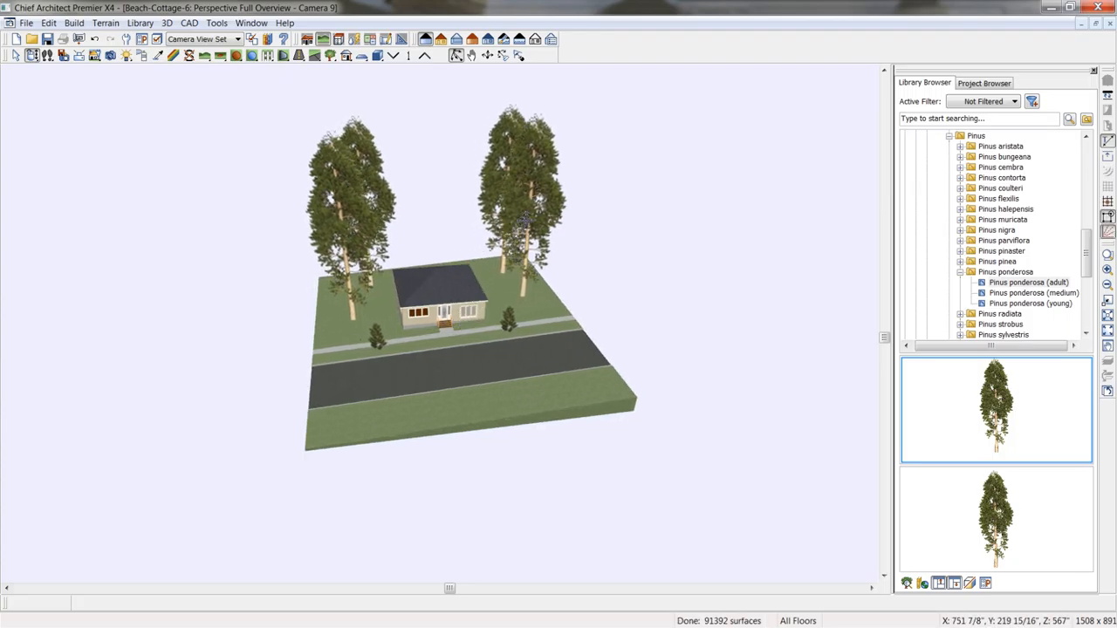
Shrink the adult pines around the house to varied sizes in the overview, check the house front up close, and return to the floor plan
click(536, 135)
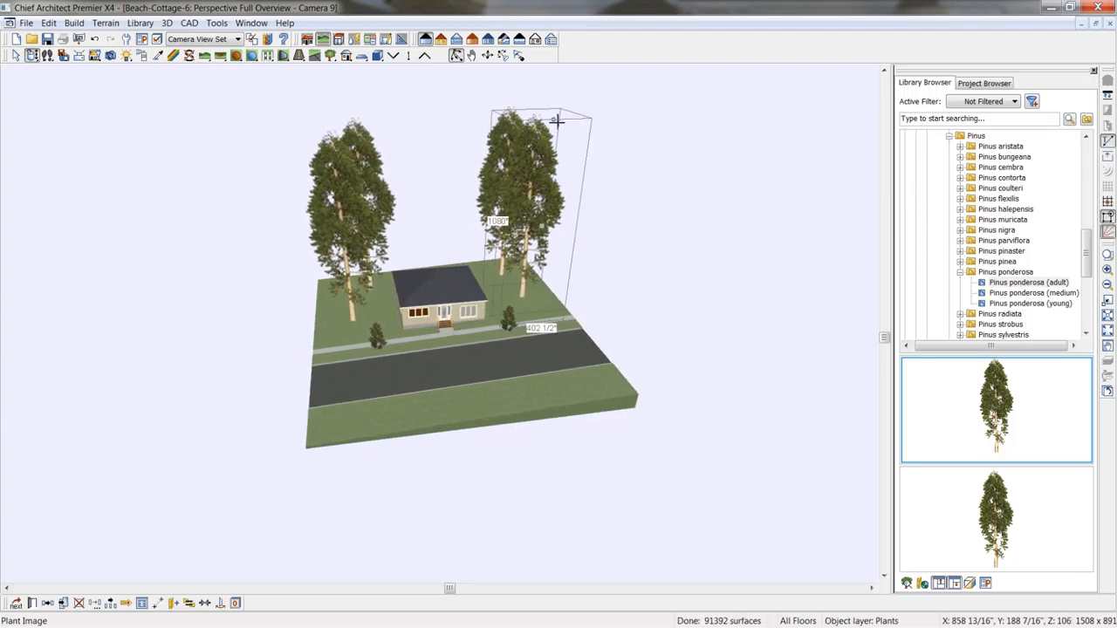
drag(553, 121, 515, 199)
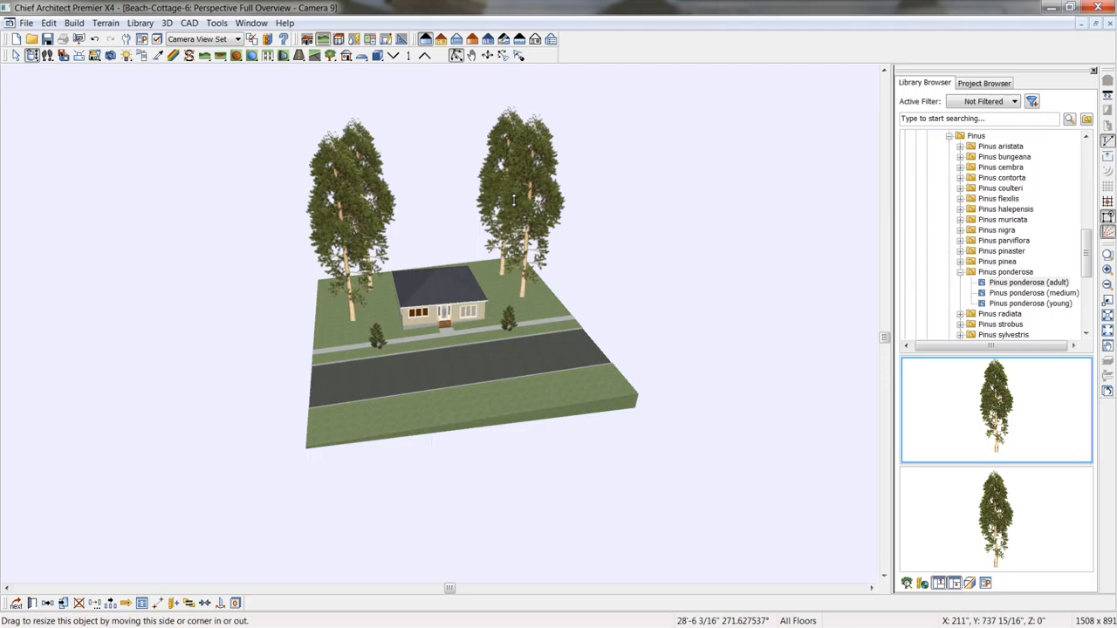
click(349, 217)
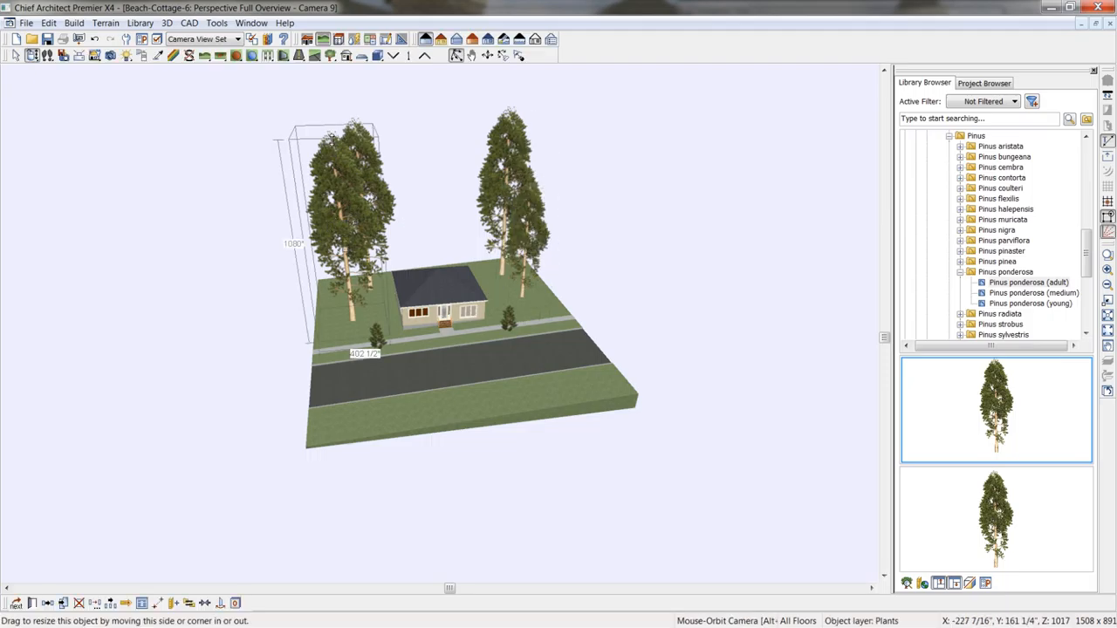
drag(332, 155, 359, 131)
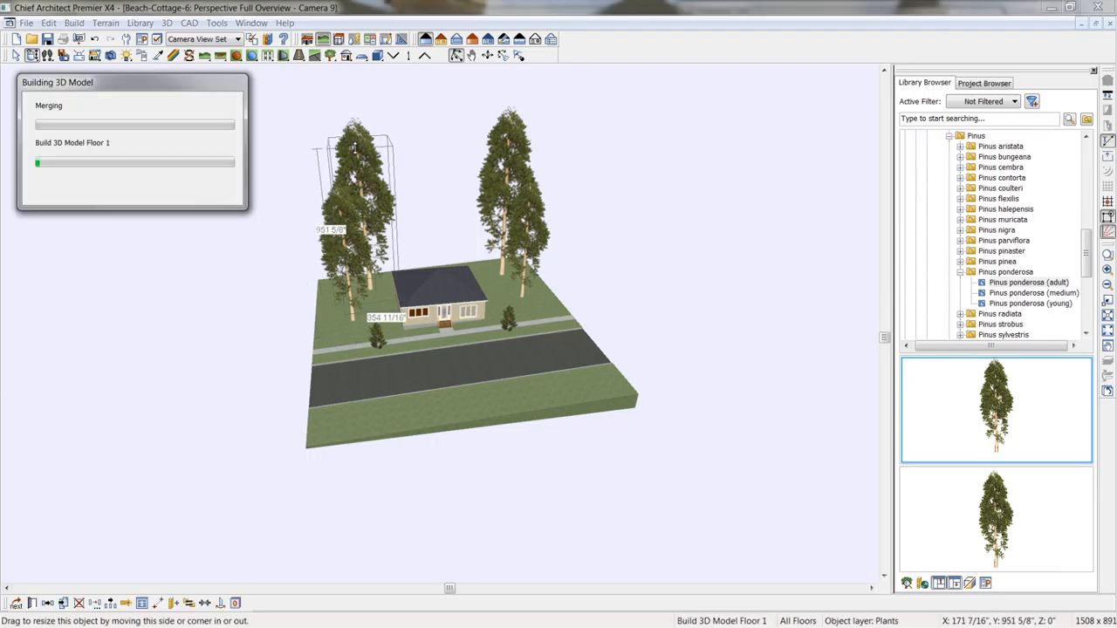
click(513, 139)
drag(522, 113, 525, 126)
click(268, 55)
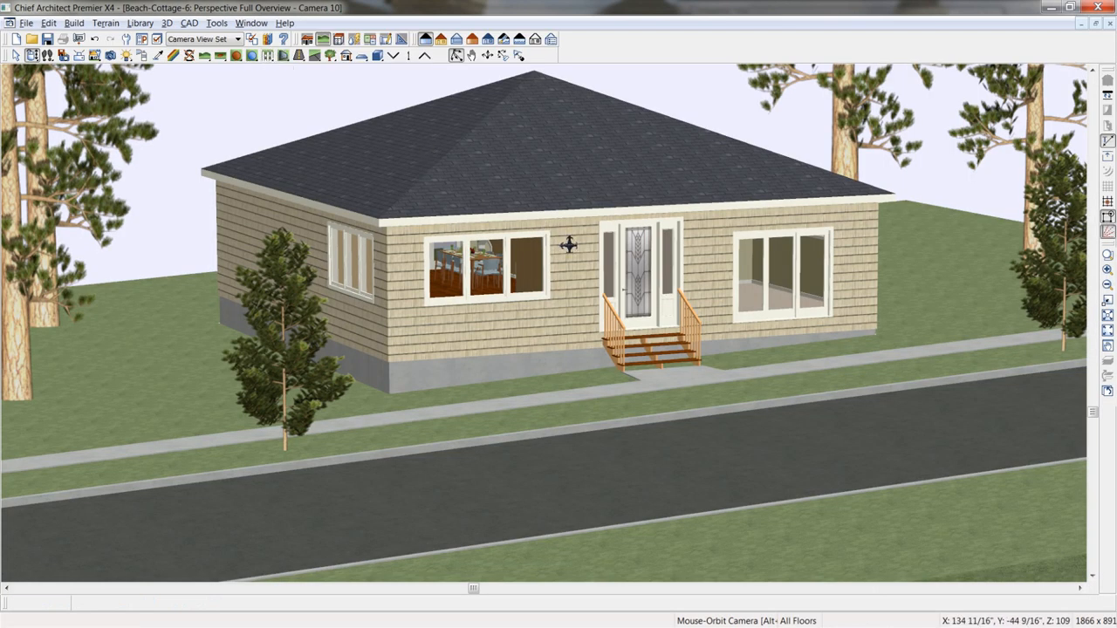
click(1111, 24)
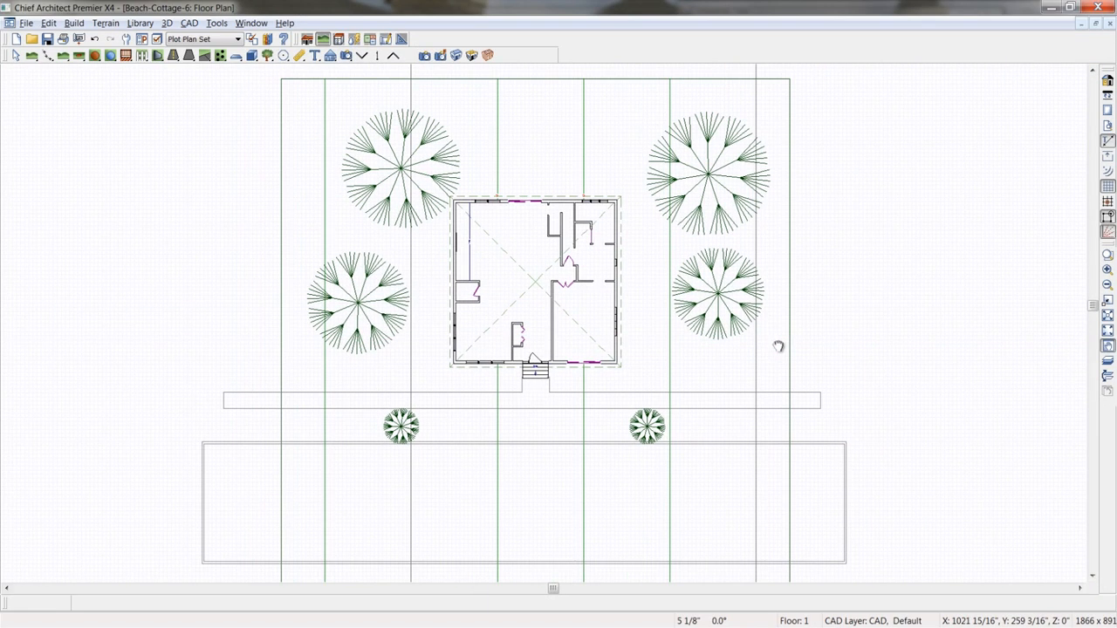
Turn off the display of the Plants layer in the Plot Plan Set
click(157, 40)
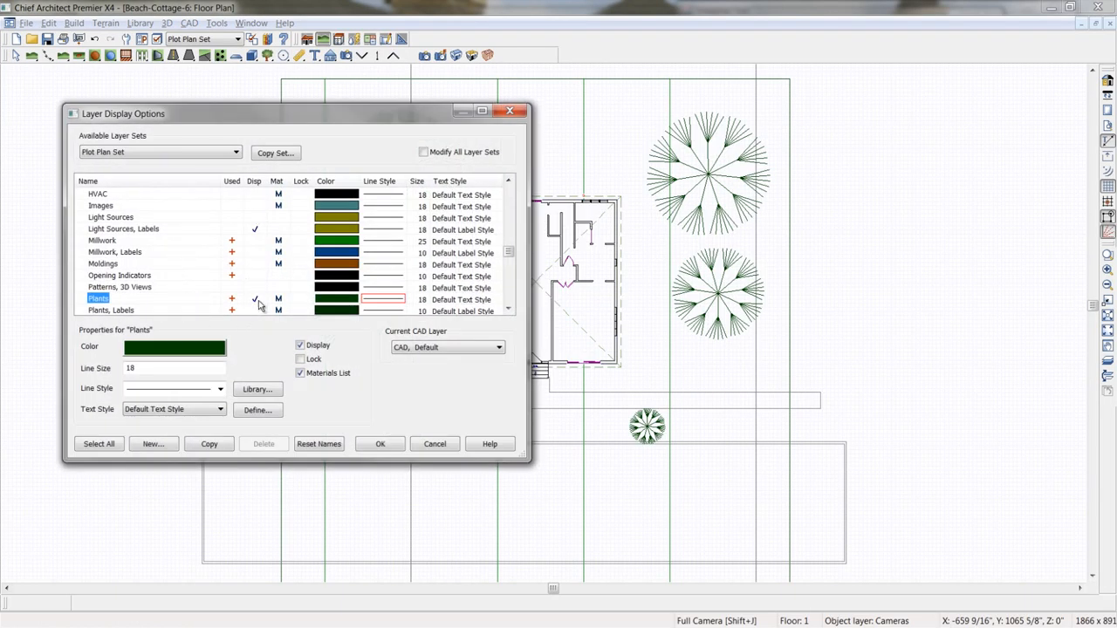
click(380, 445)
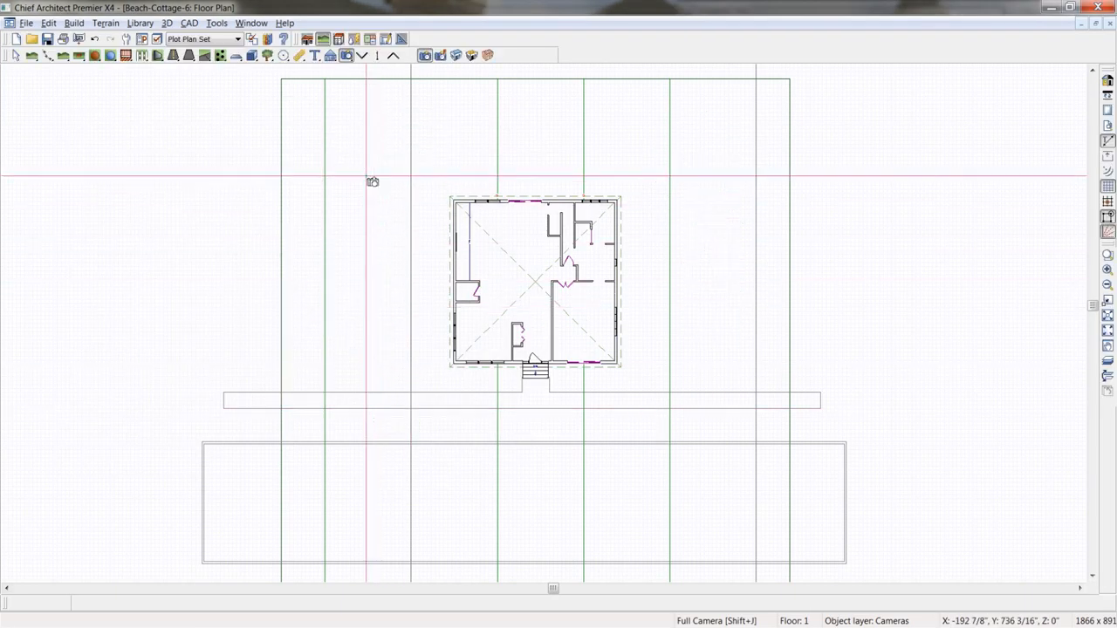
key(space)
middle_drag(367, 182, 407, 233)
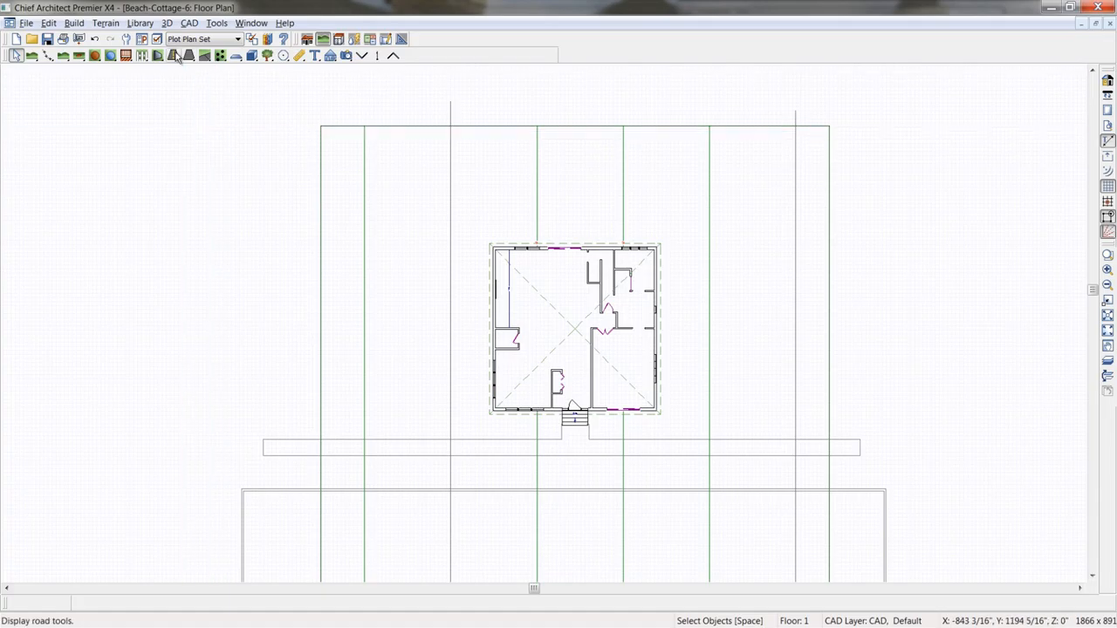
Hide the Terrain, Primary Contours, Terrain, Elevation Data and Terrain, Secondary Contours layers in the Plot Plan Set
click(141, 39)
click(134, 253)
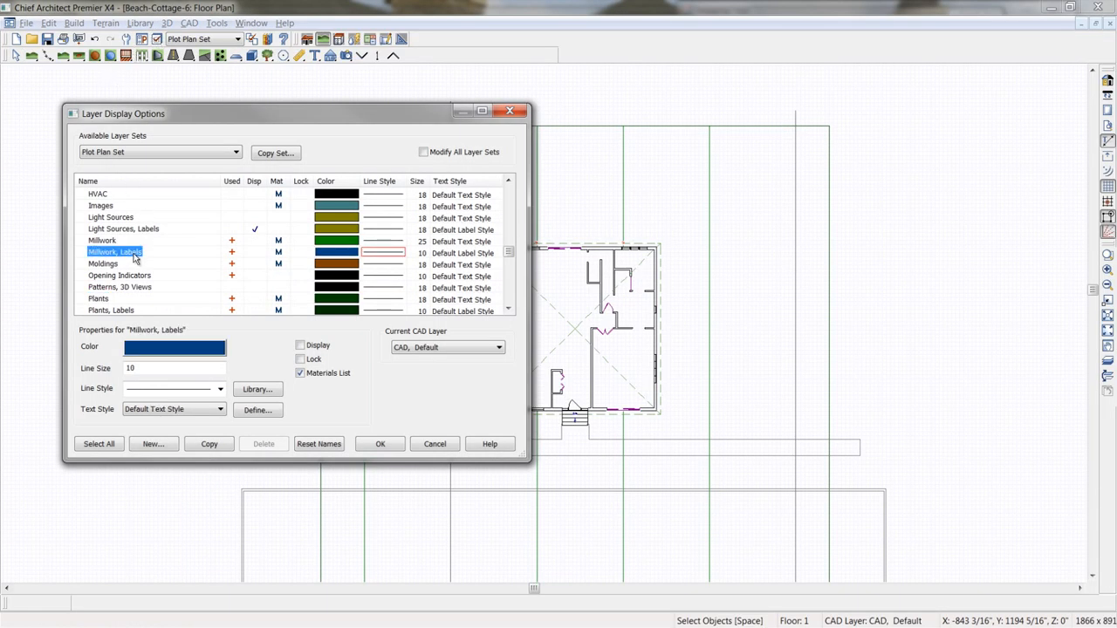
key(t)
scroll(136, 266, down, 3)
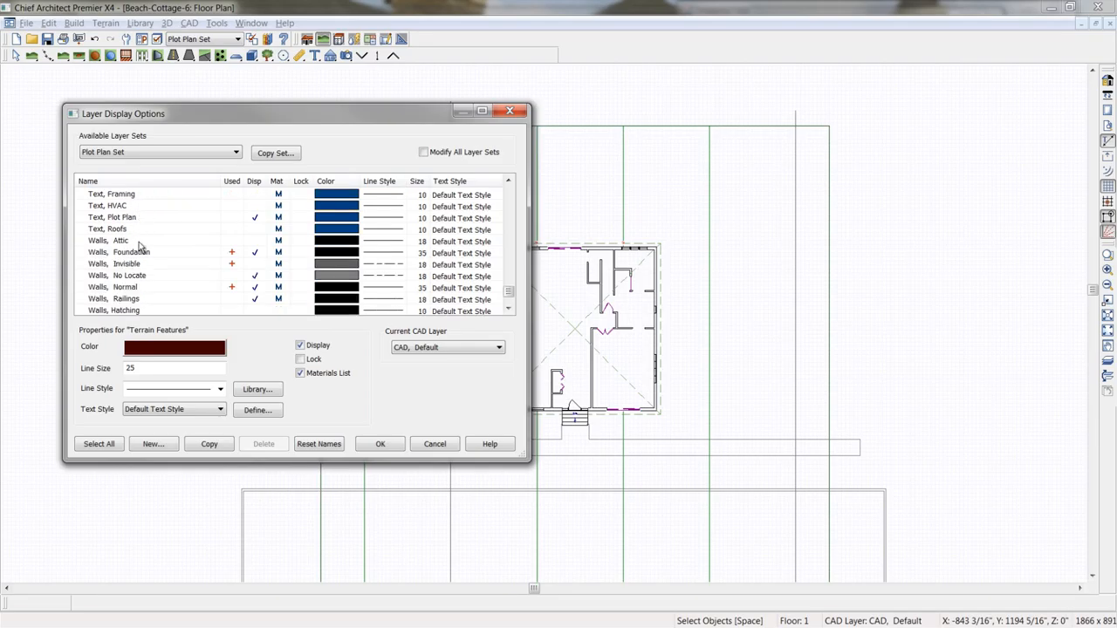
scroll(140, 247, down, 2)
scroll(141, 249, up, 2)
click(139, 243)
scroll(140, 249, up, 3)
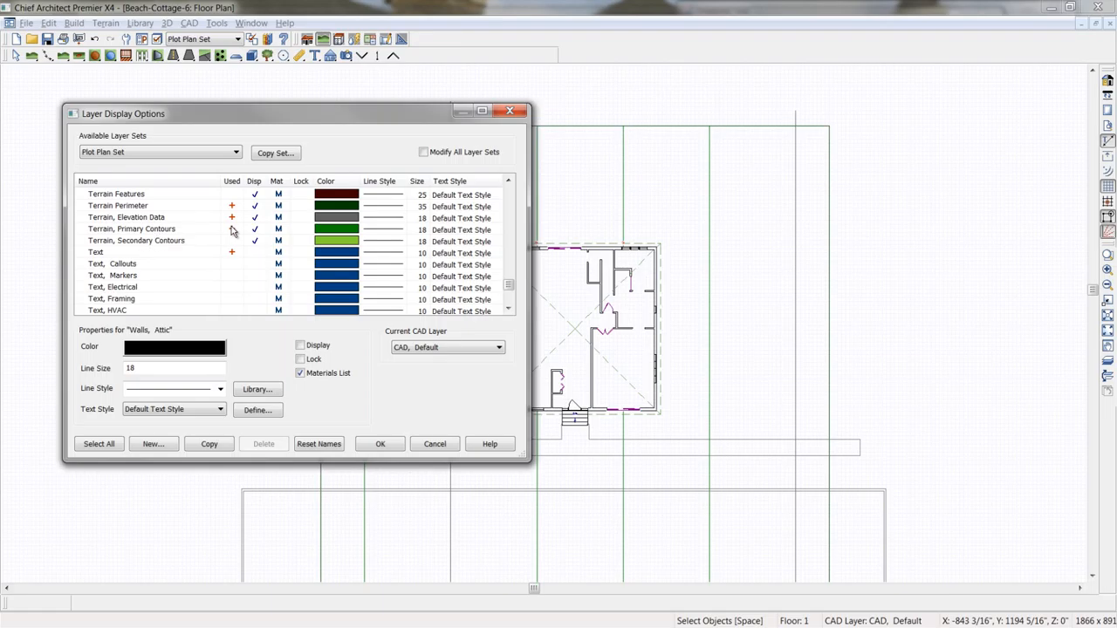
click(255, 230)
click(254, 219)
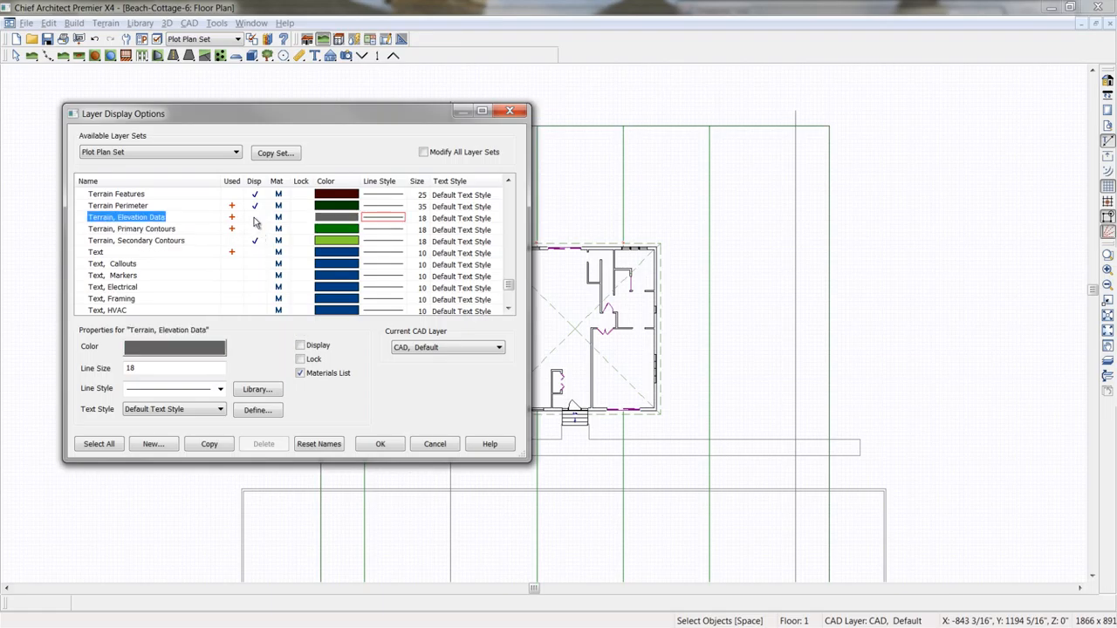
click(254, 241)
click(381, 445)
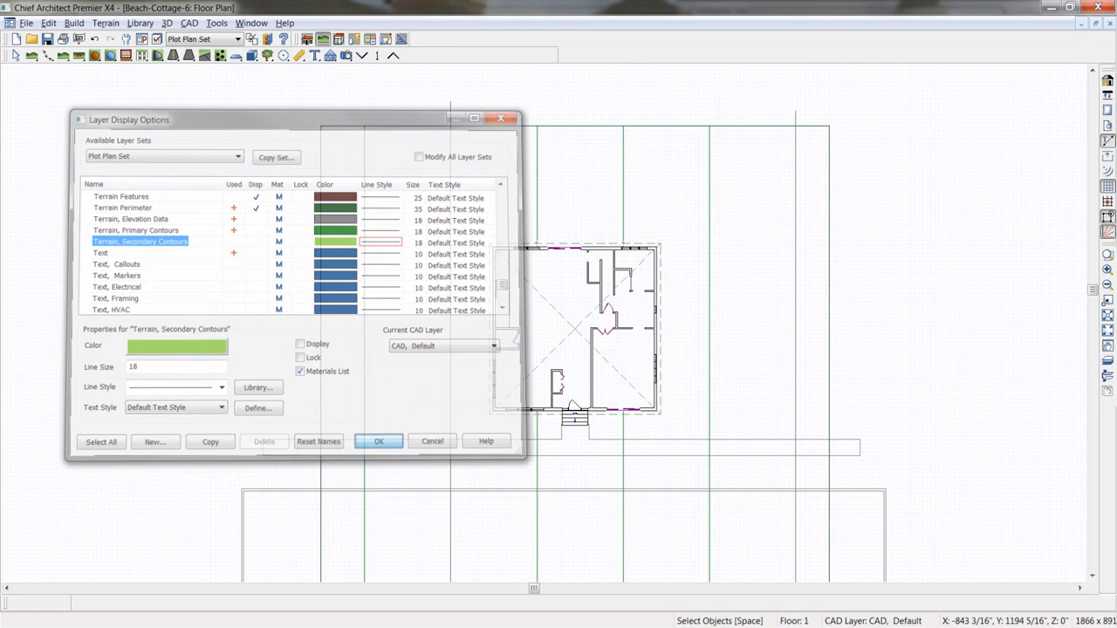
Draw a short vertical CAD line in the rear yard, just inside the lot's left boundary
middle_drag(469, 342, 439, 311)
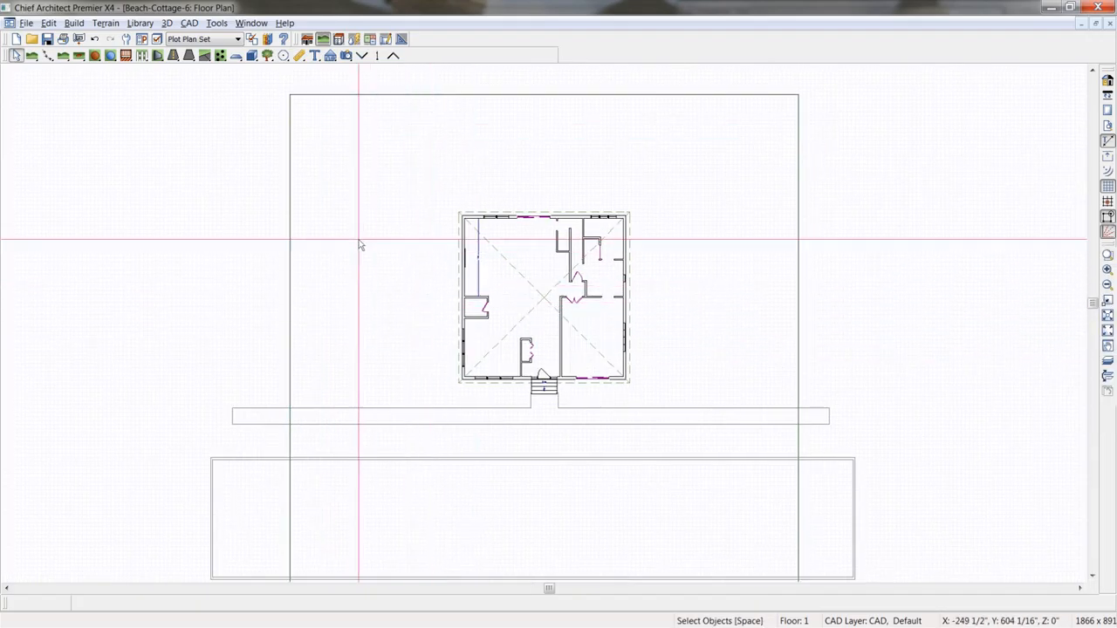
scroll(351, 224, up, 1)
scroll(354, 230, up, 1)
key(w)
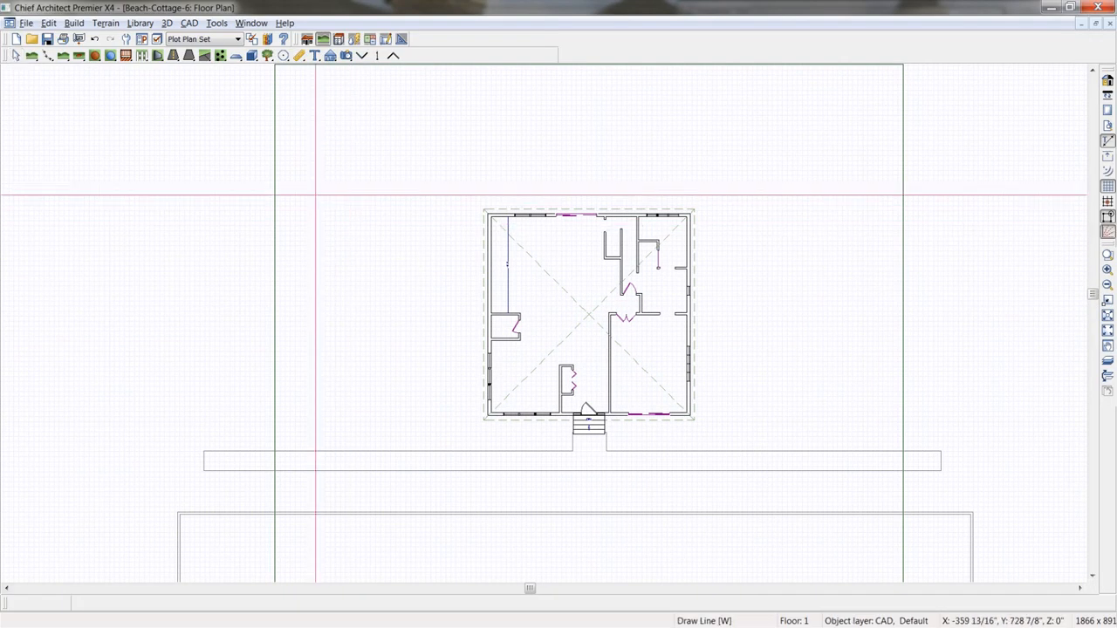
drag(318, 130, 318, 212)
middle_drag(345, 203, 398, 262)
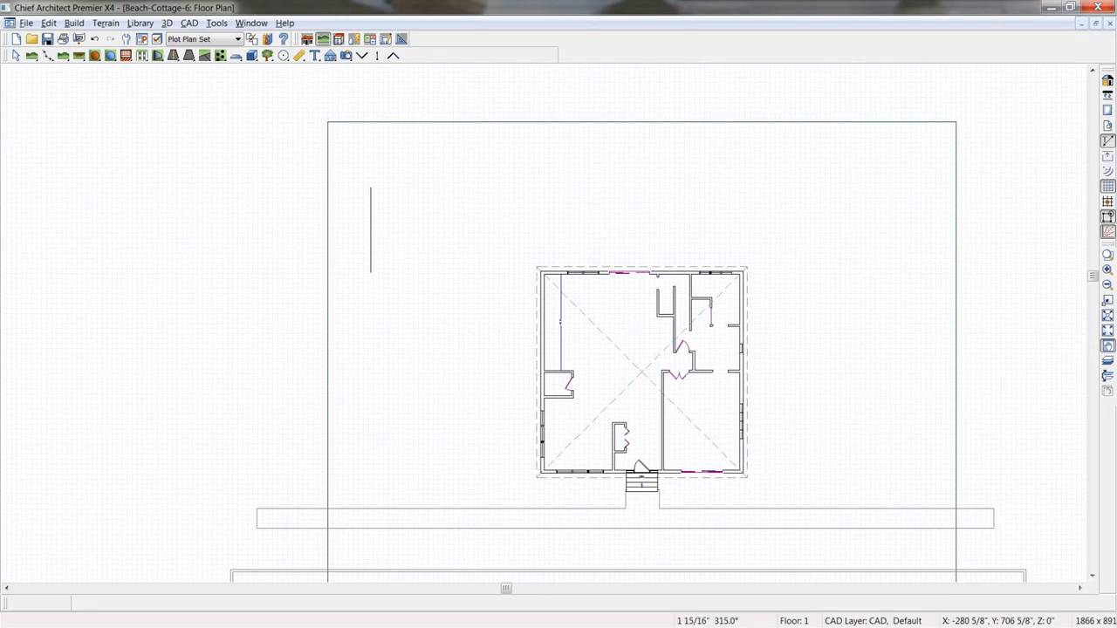
Set the CAD line's distance from the lot's left boundary to 10'
click(372, 244)
scroll(375, 269, up, 2)
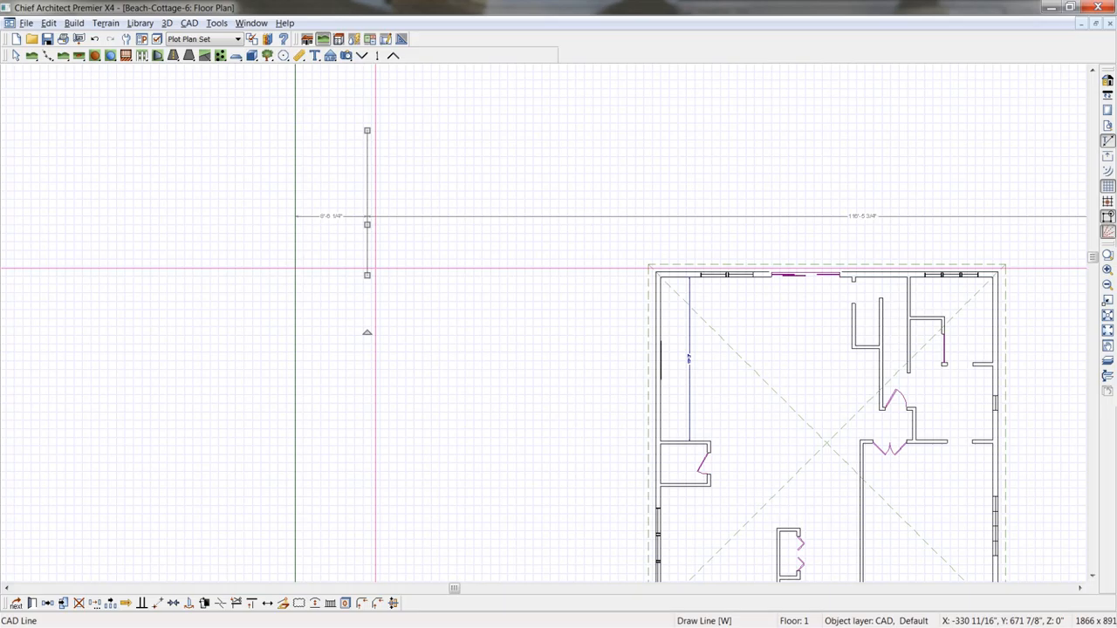
click(319, 216)
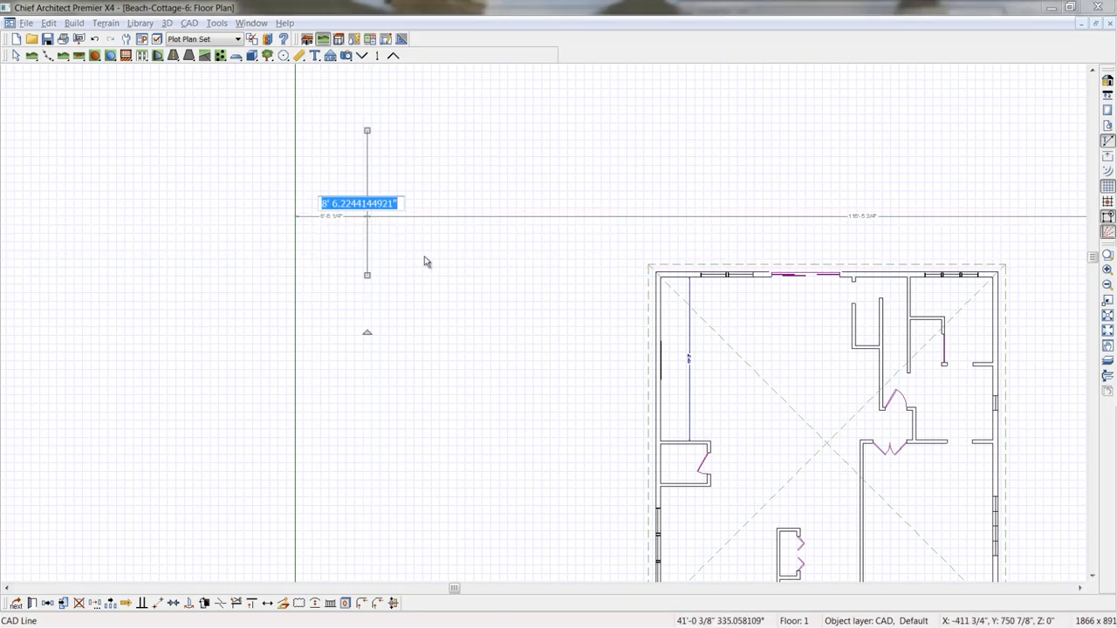
text(10)
key(Return)
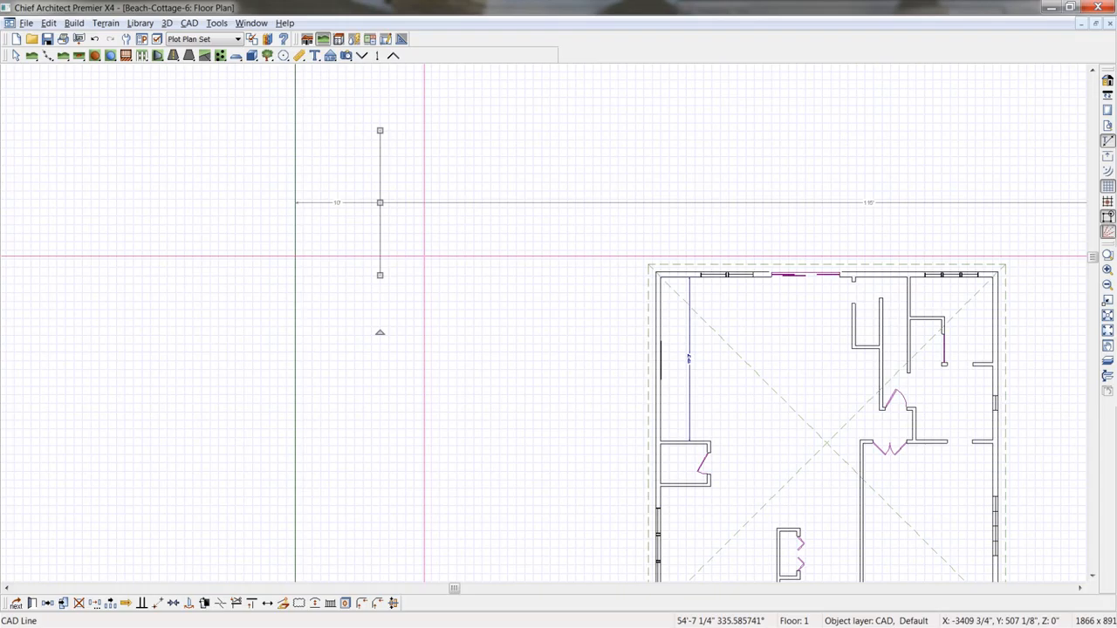
scroll(424, 257, down, 3)
middle_drag(548, 332, 424, 324)
scroll(419, 315, down, 3)
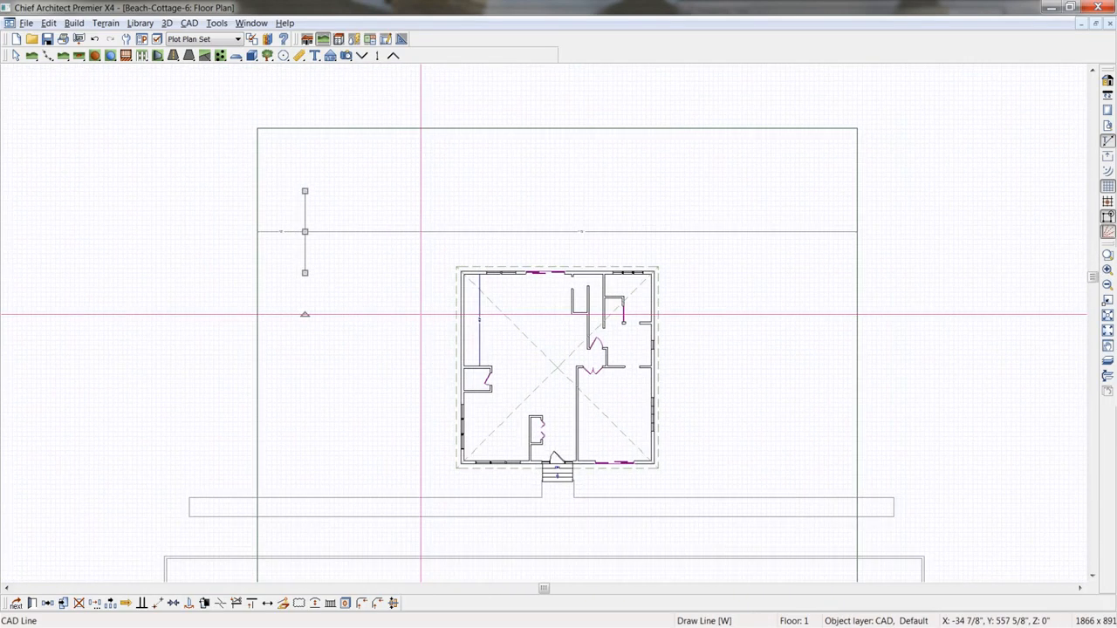
middle_drag(516, 244, 499, 235)
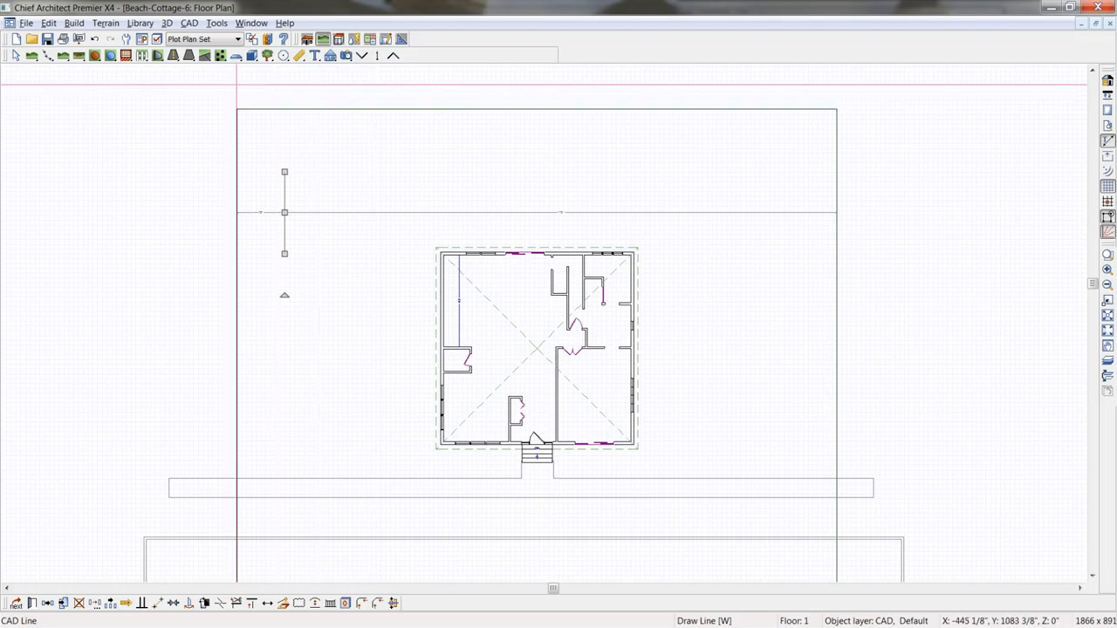
Draw a rectangular polyline from the lot's rear-left corner to its right boundary, ending just past the road's near edge
click(402, 40)
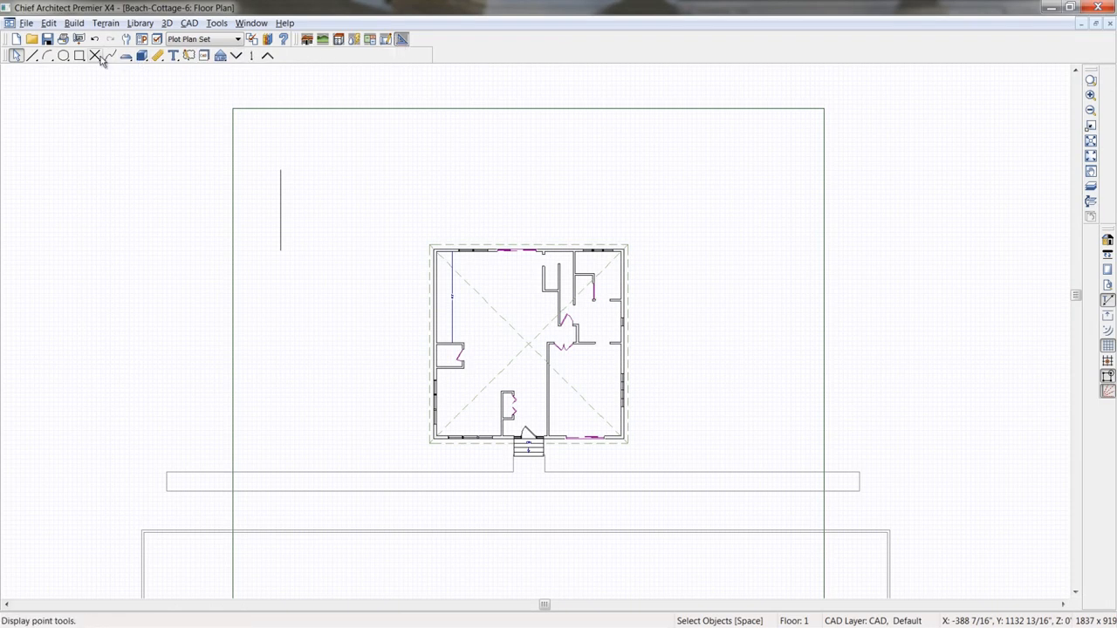
click(78, 56)
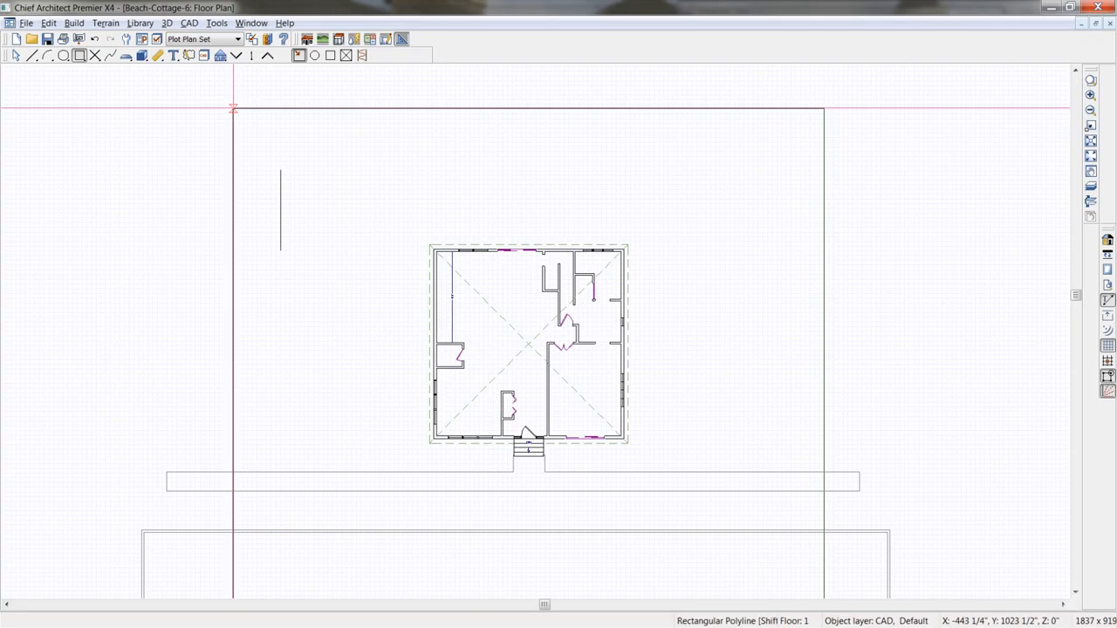
drag(232, 108, 824, 542)
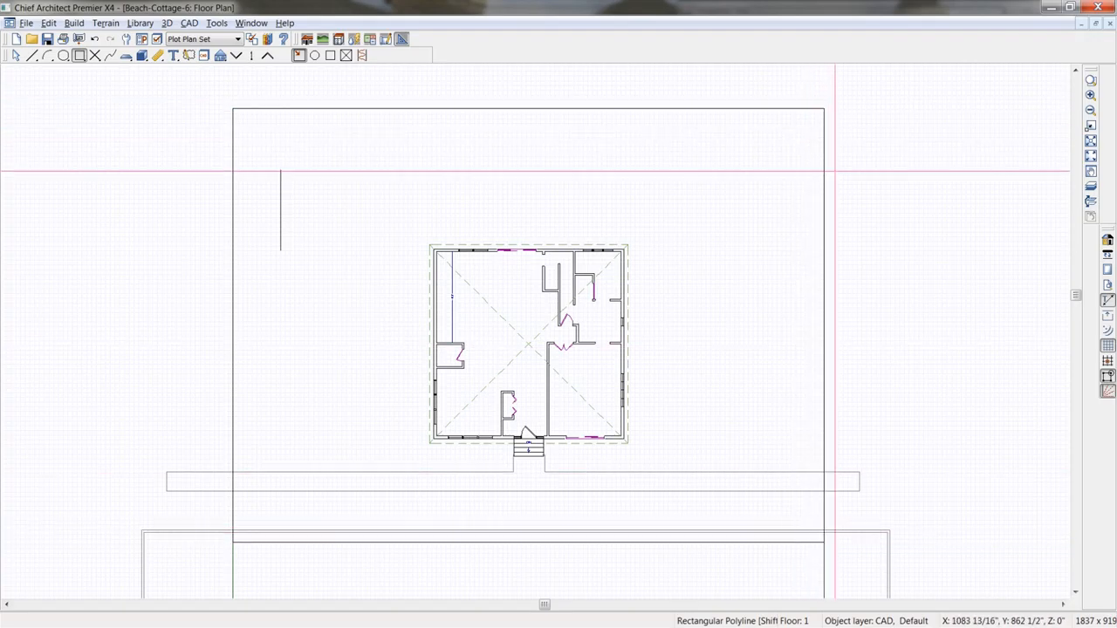
Resize the rectangle concentrically inward until its left edge meets the 10' offset line
click(824, 172)
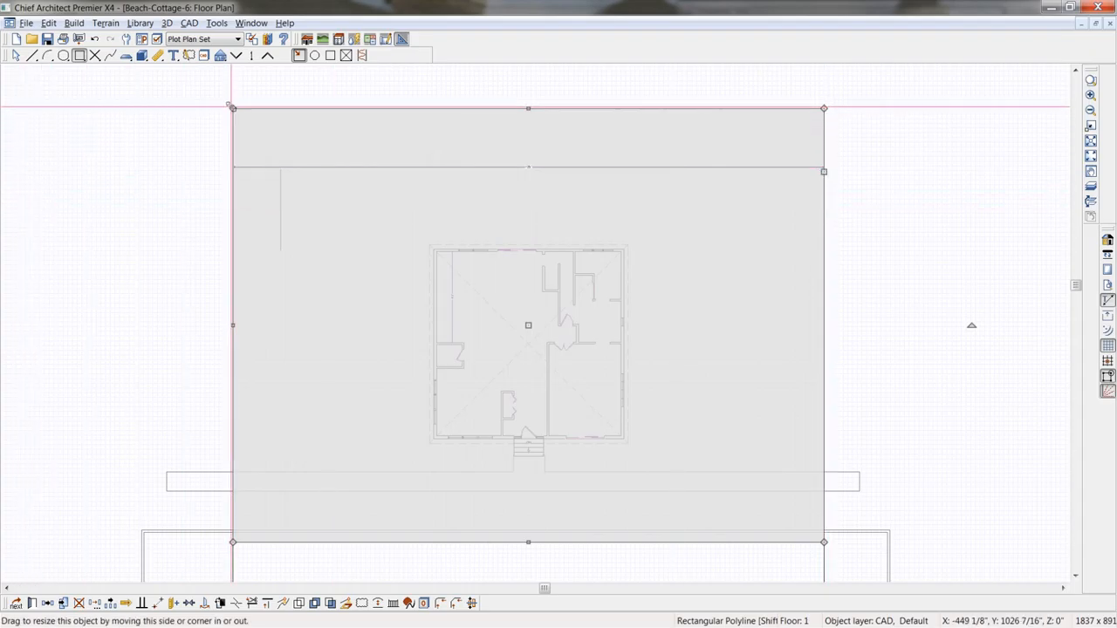
drag(232, 107, 291, 142)
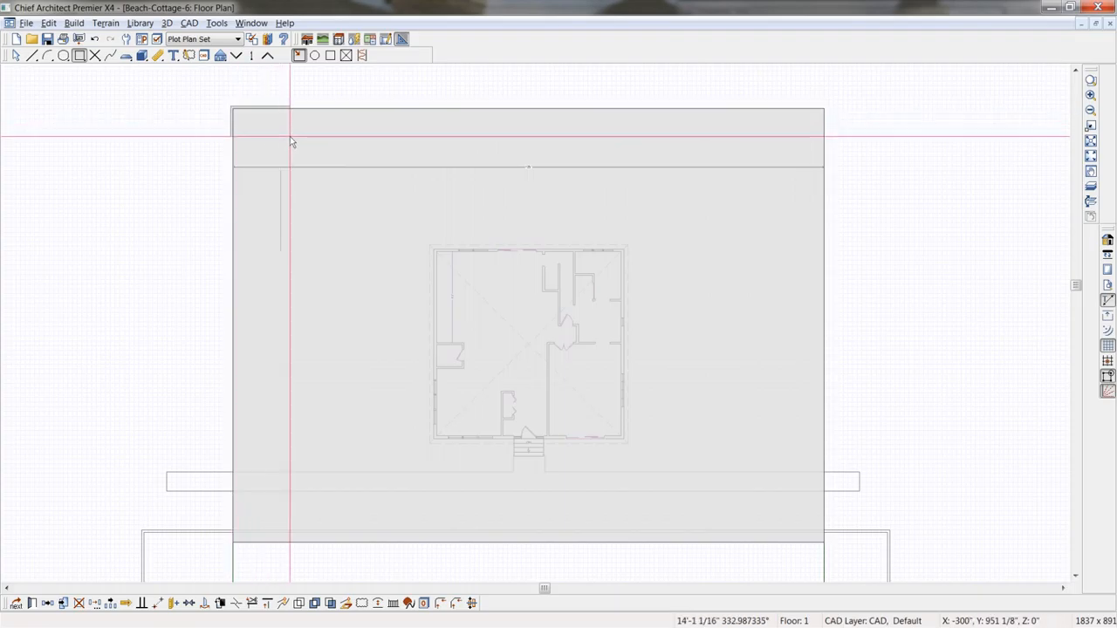
key(Escape)
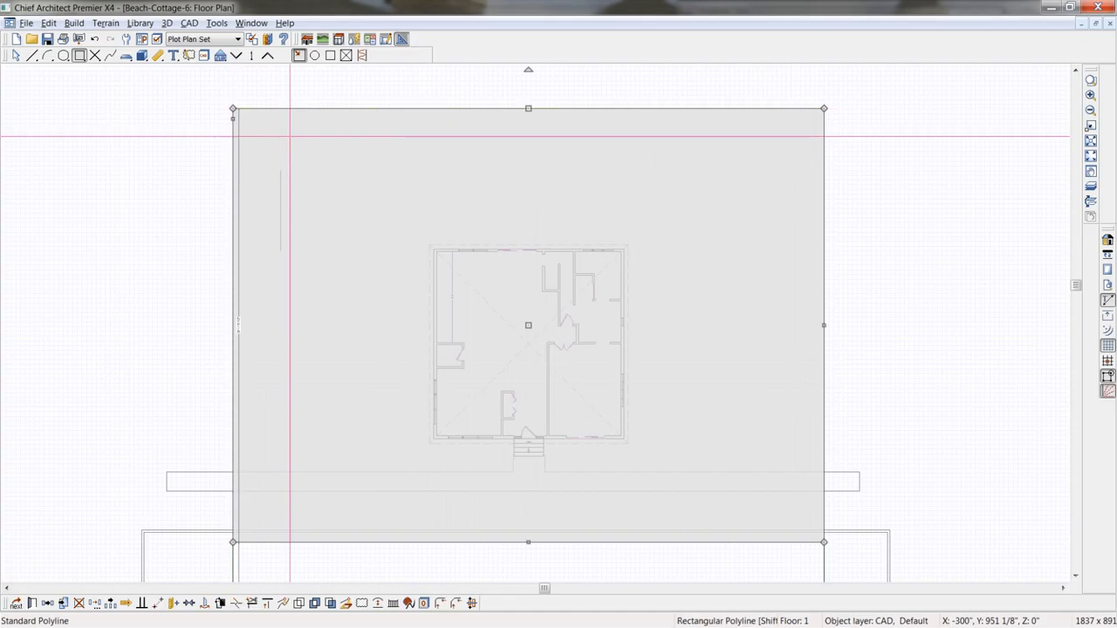
drag(233, 109, 279, 136)
click(282, 197)
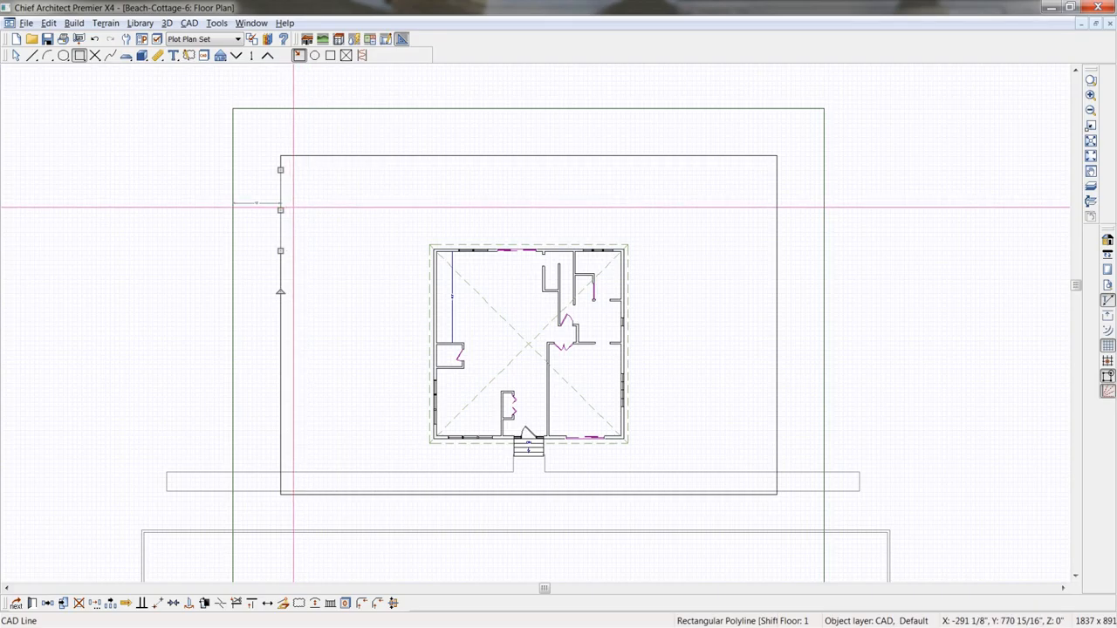
click(294, 205)
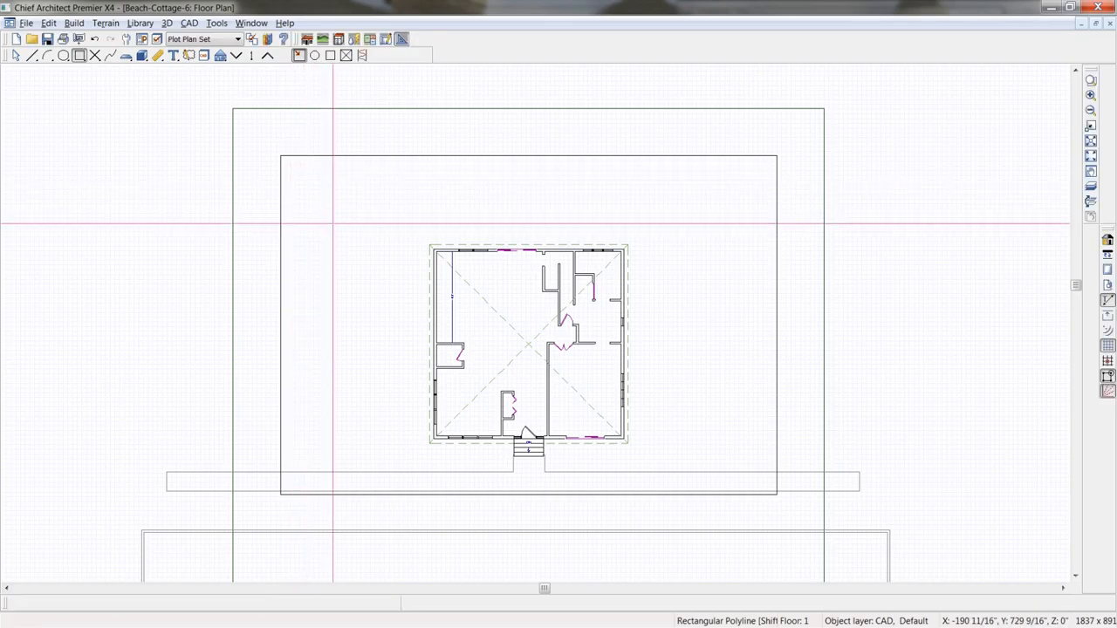
Set the setback rectangle's line color to a medium blue with hue 155 and saturation 186
click(330, 156)
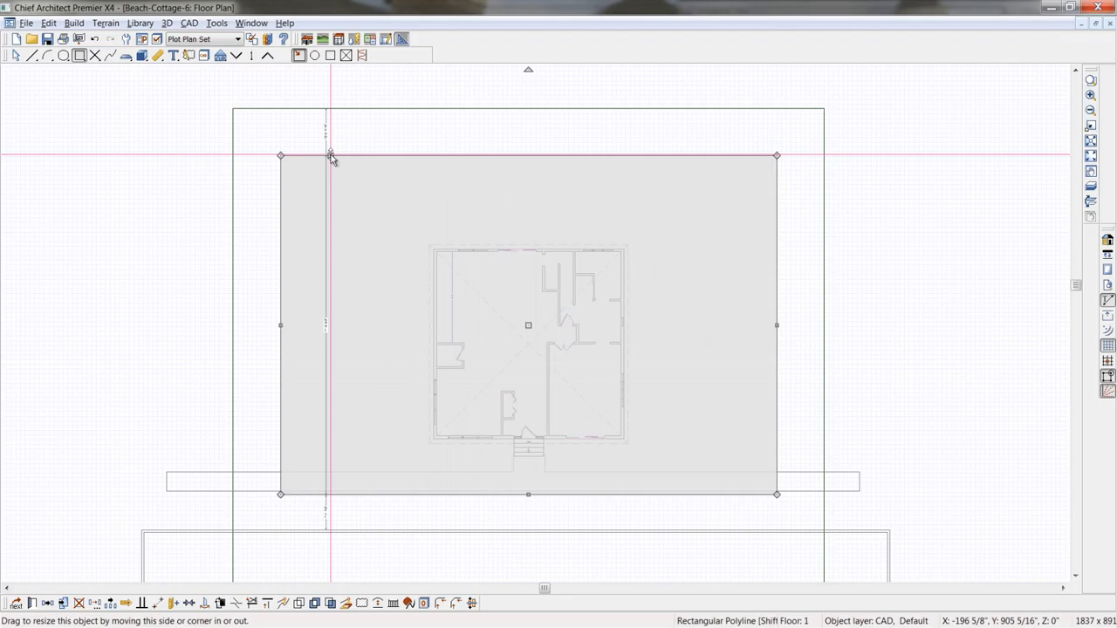
double_click(330, 155)
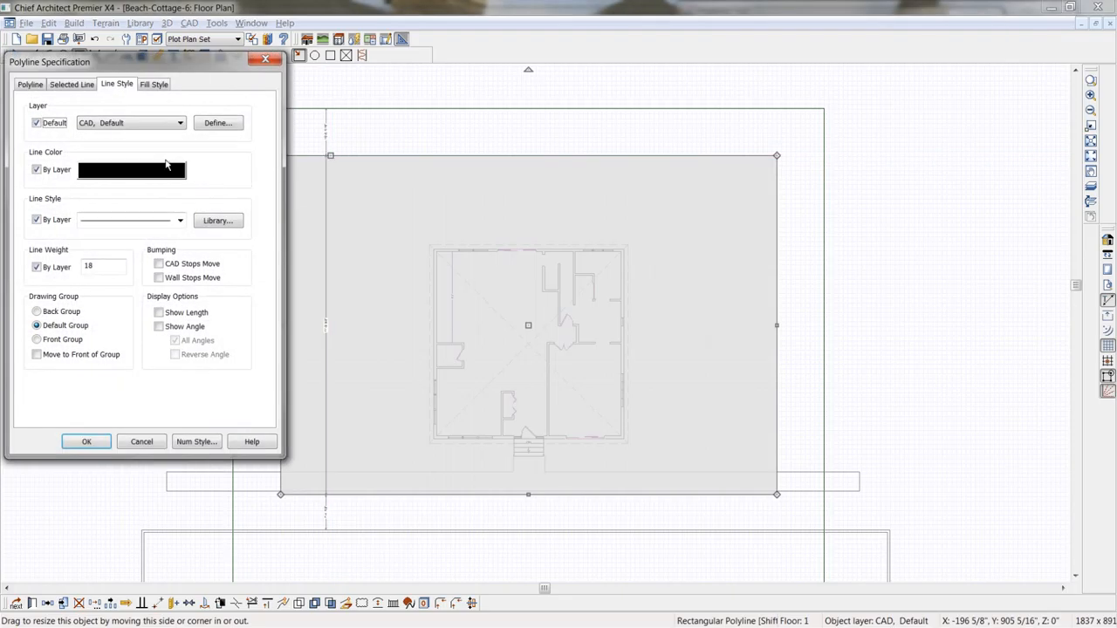
click(48, 173)
click(137, 174)
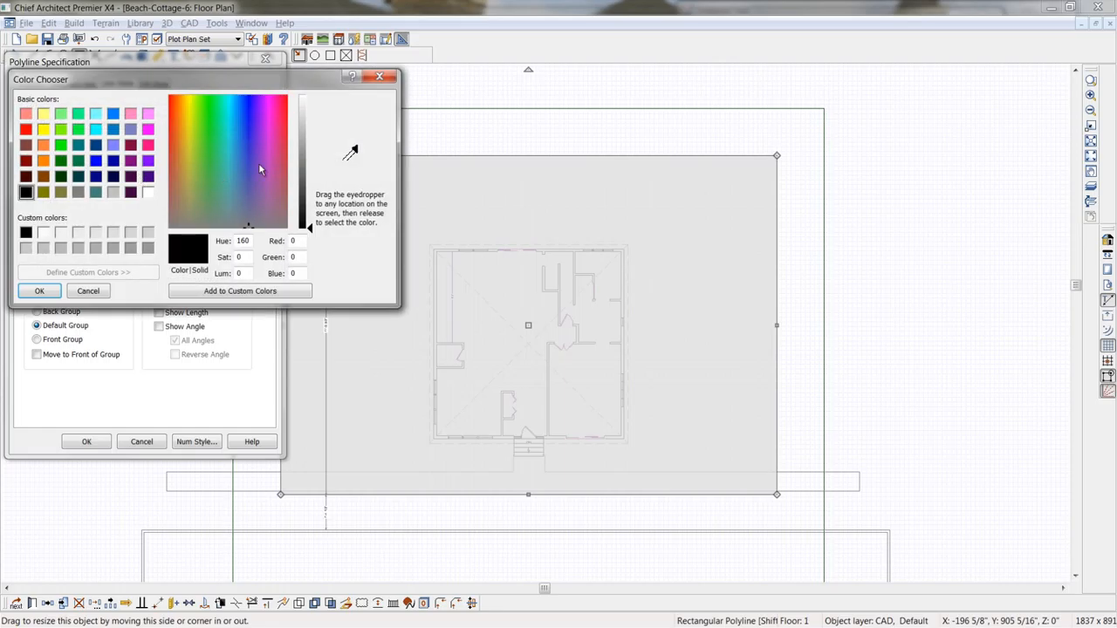
click(247, 130)
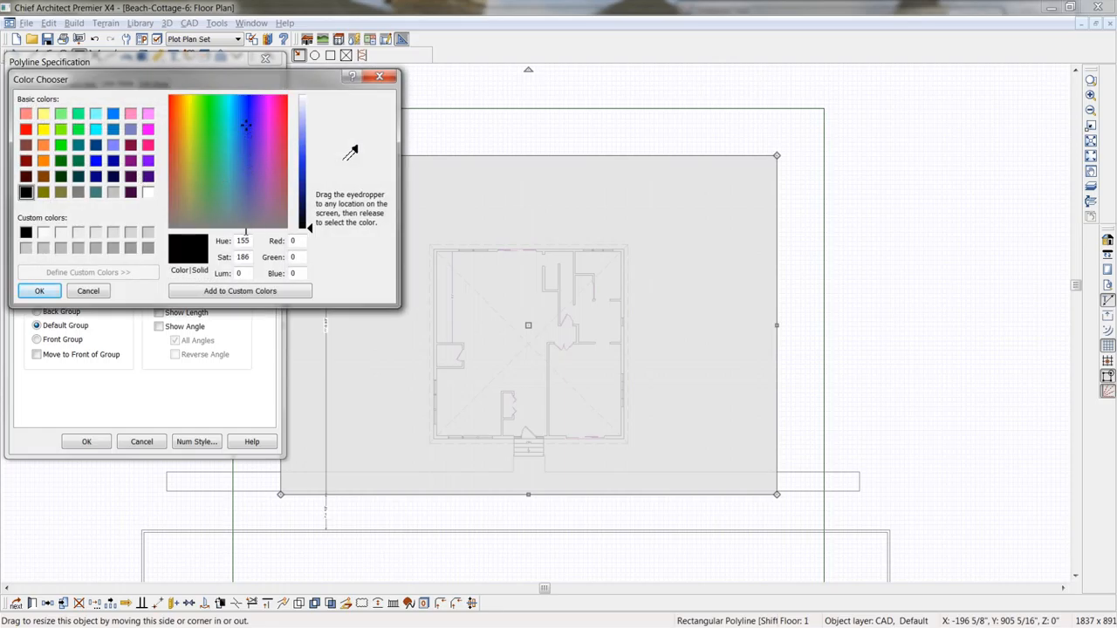
click(305, 174)
click(40, 291)
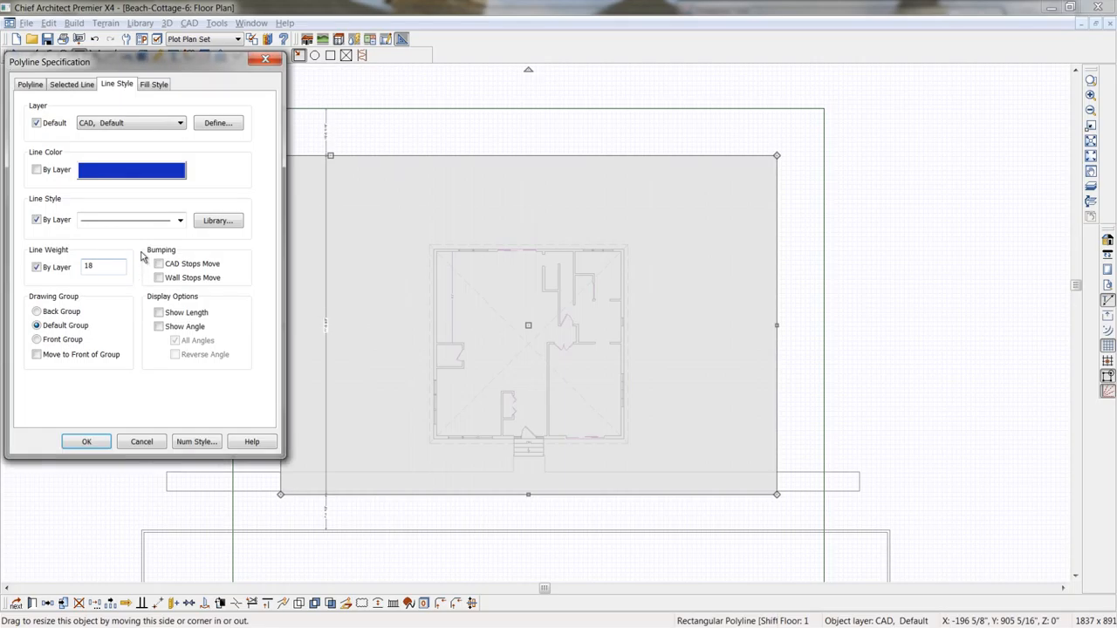
Give the setback rectangle a dashed line style with alternating long and short dashes and apply its line settings
click(180, 221)
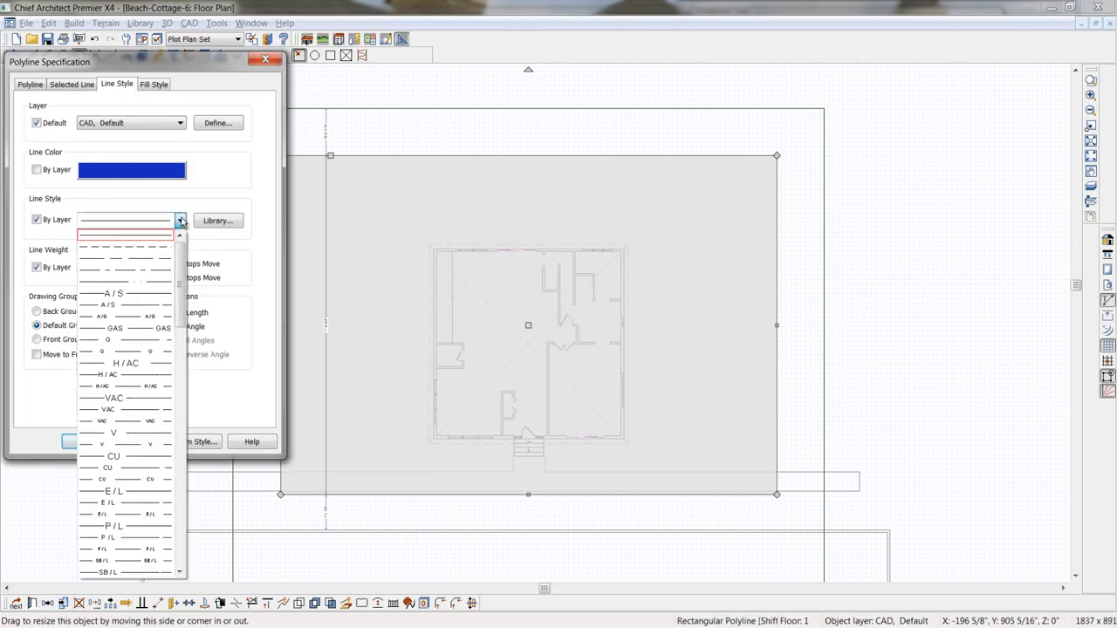
click(144, 270)
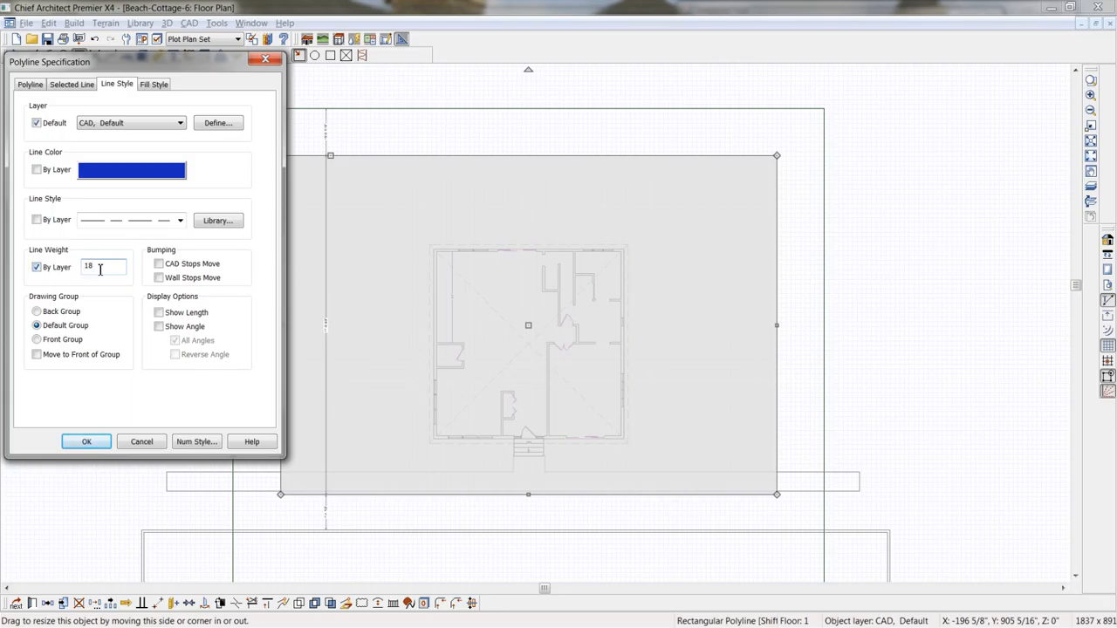
click(87, 442)
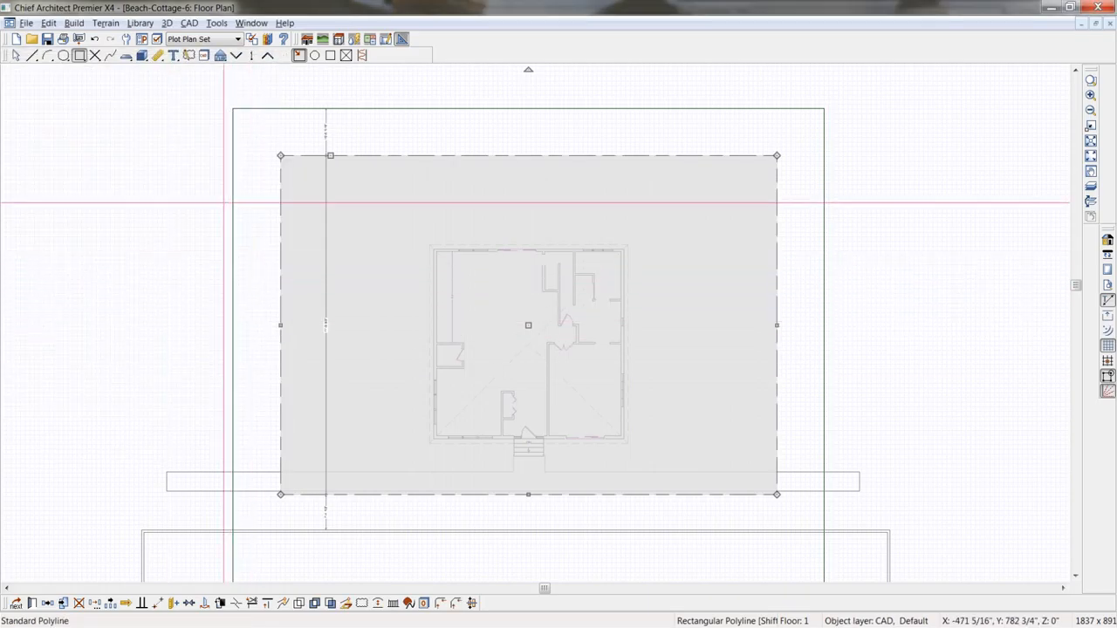
key(Escape)
scroll(200, 278, up, 1)
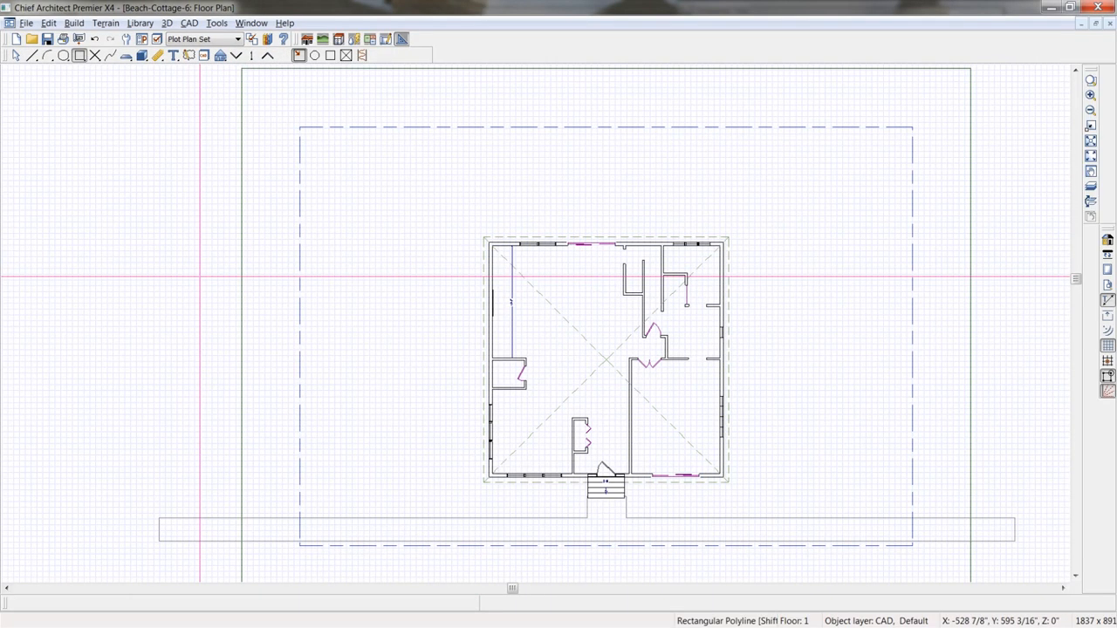
Switch to Windows Photo Viewer and examine the full Hayden Lake site plan sheet as a plot plan example
scroll(200, 277, down, 1)
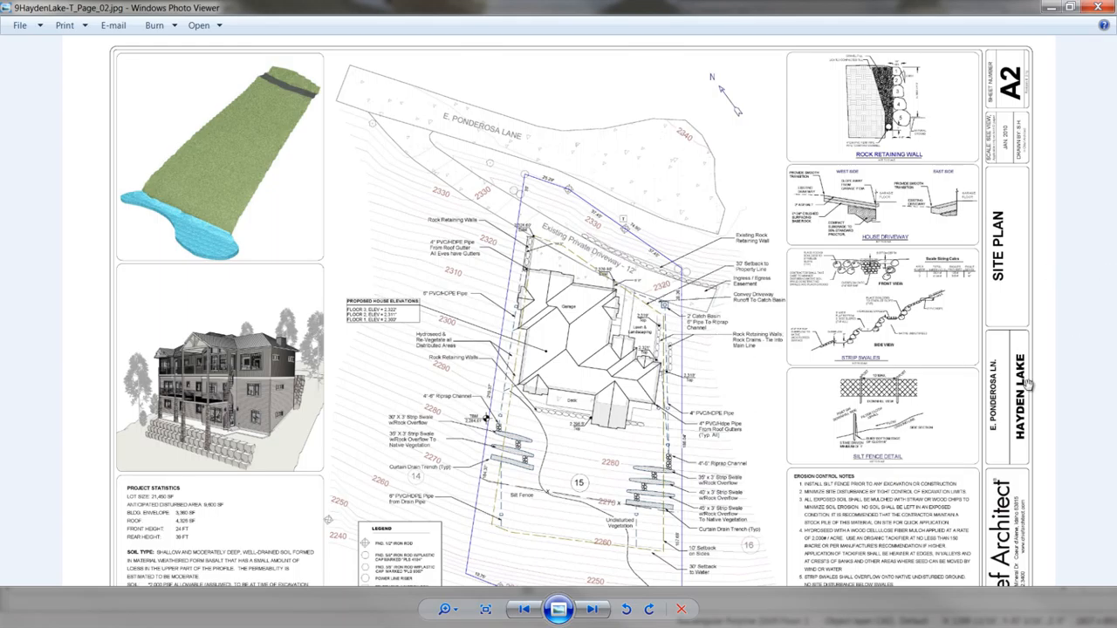
scroll(752, 396, down, 1)
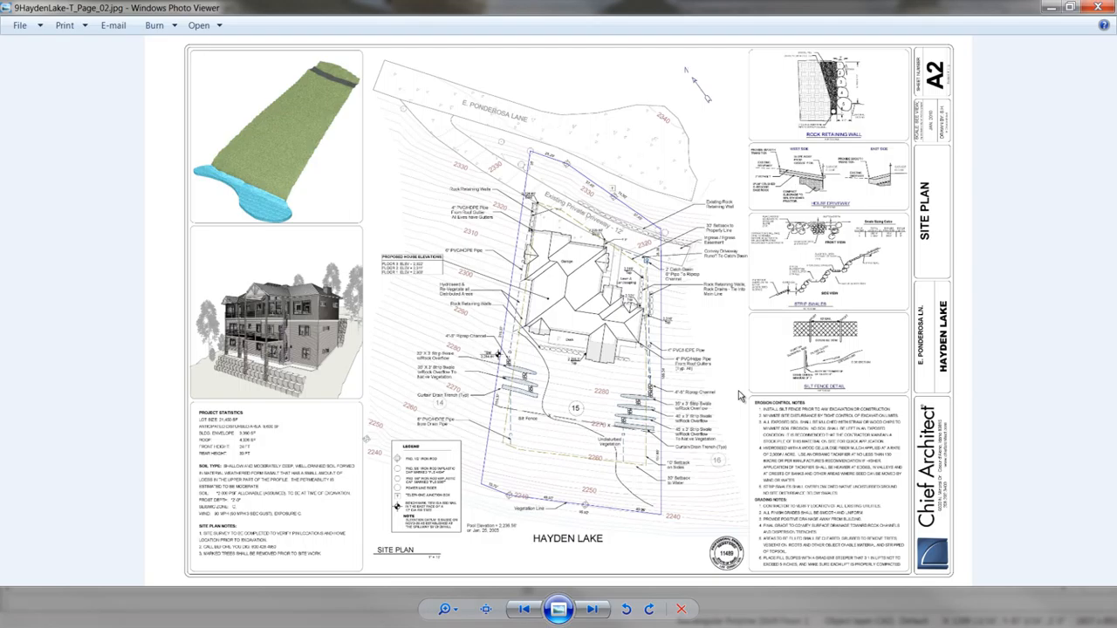